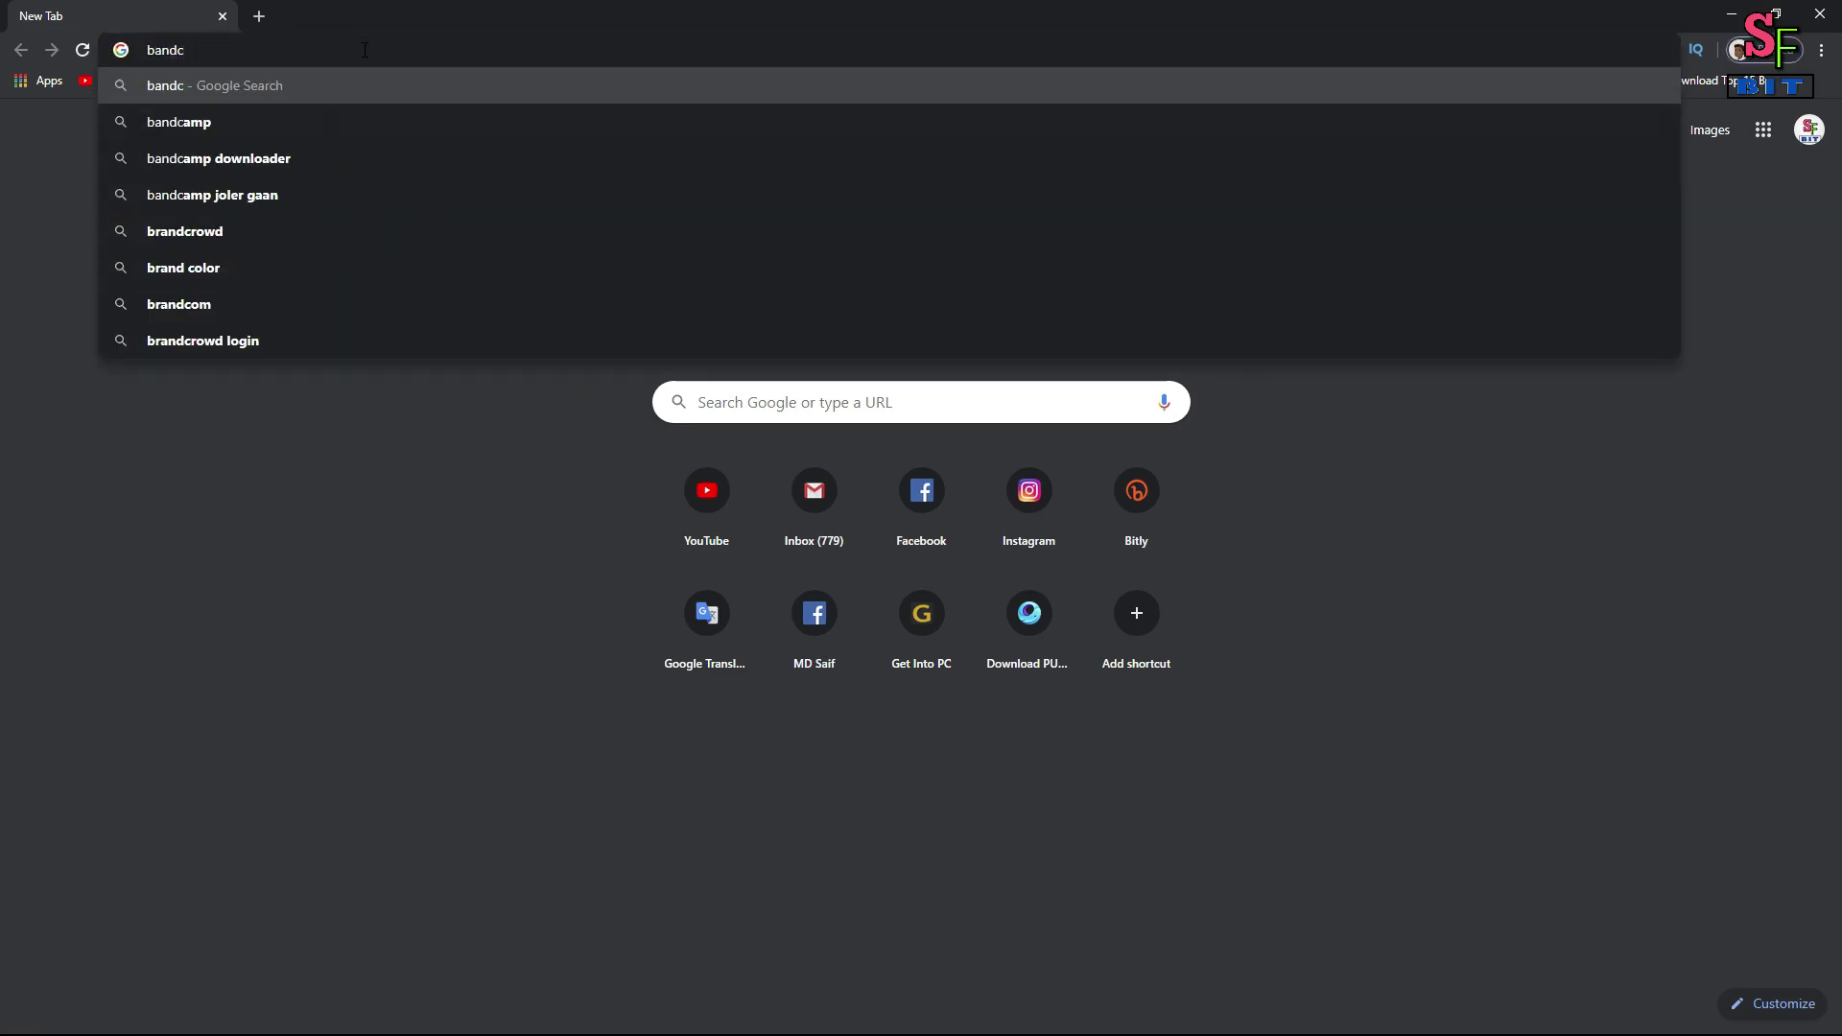
Search the web for "bandicam download" and open the Bandicam downloads and Free Screen Recorder results in separate tabs.
{"action": "key", "text": "BackSpace"}
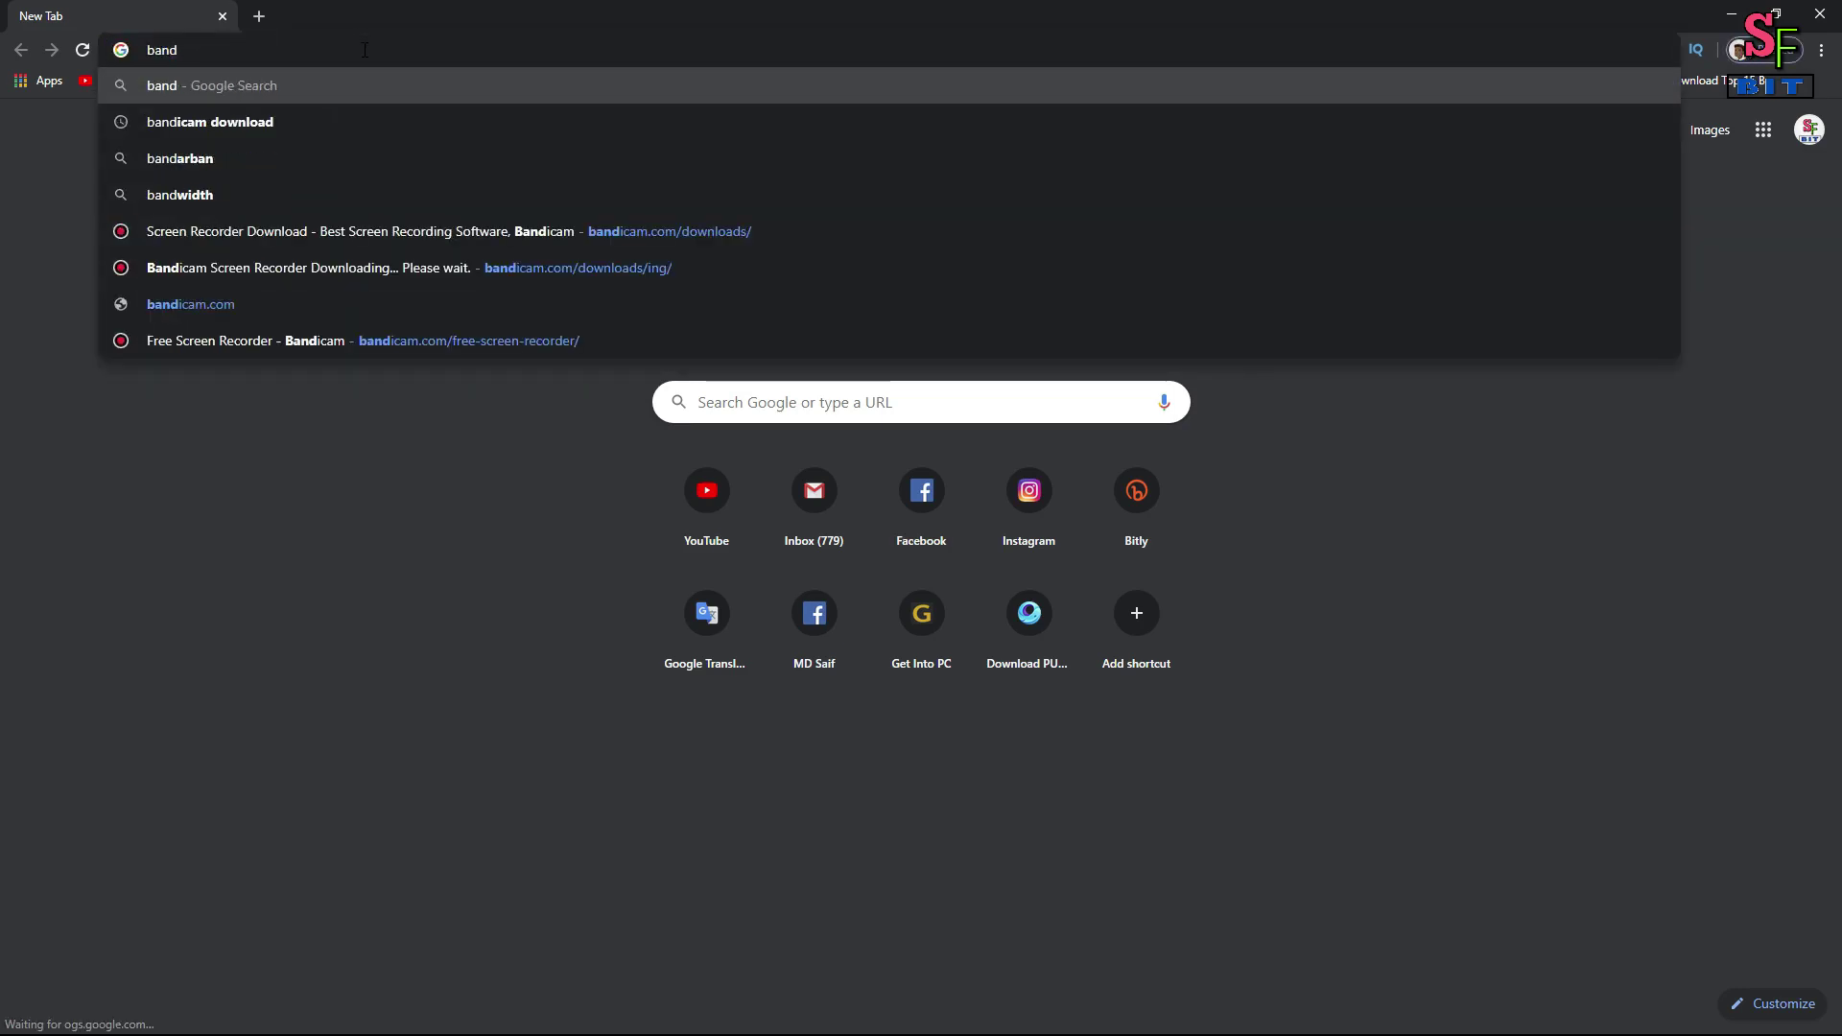
{"action": "key", "text": "Down"}
{"action": "key", "text": "Return"}
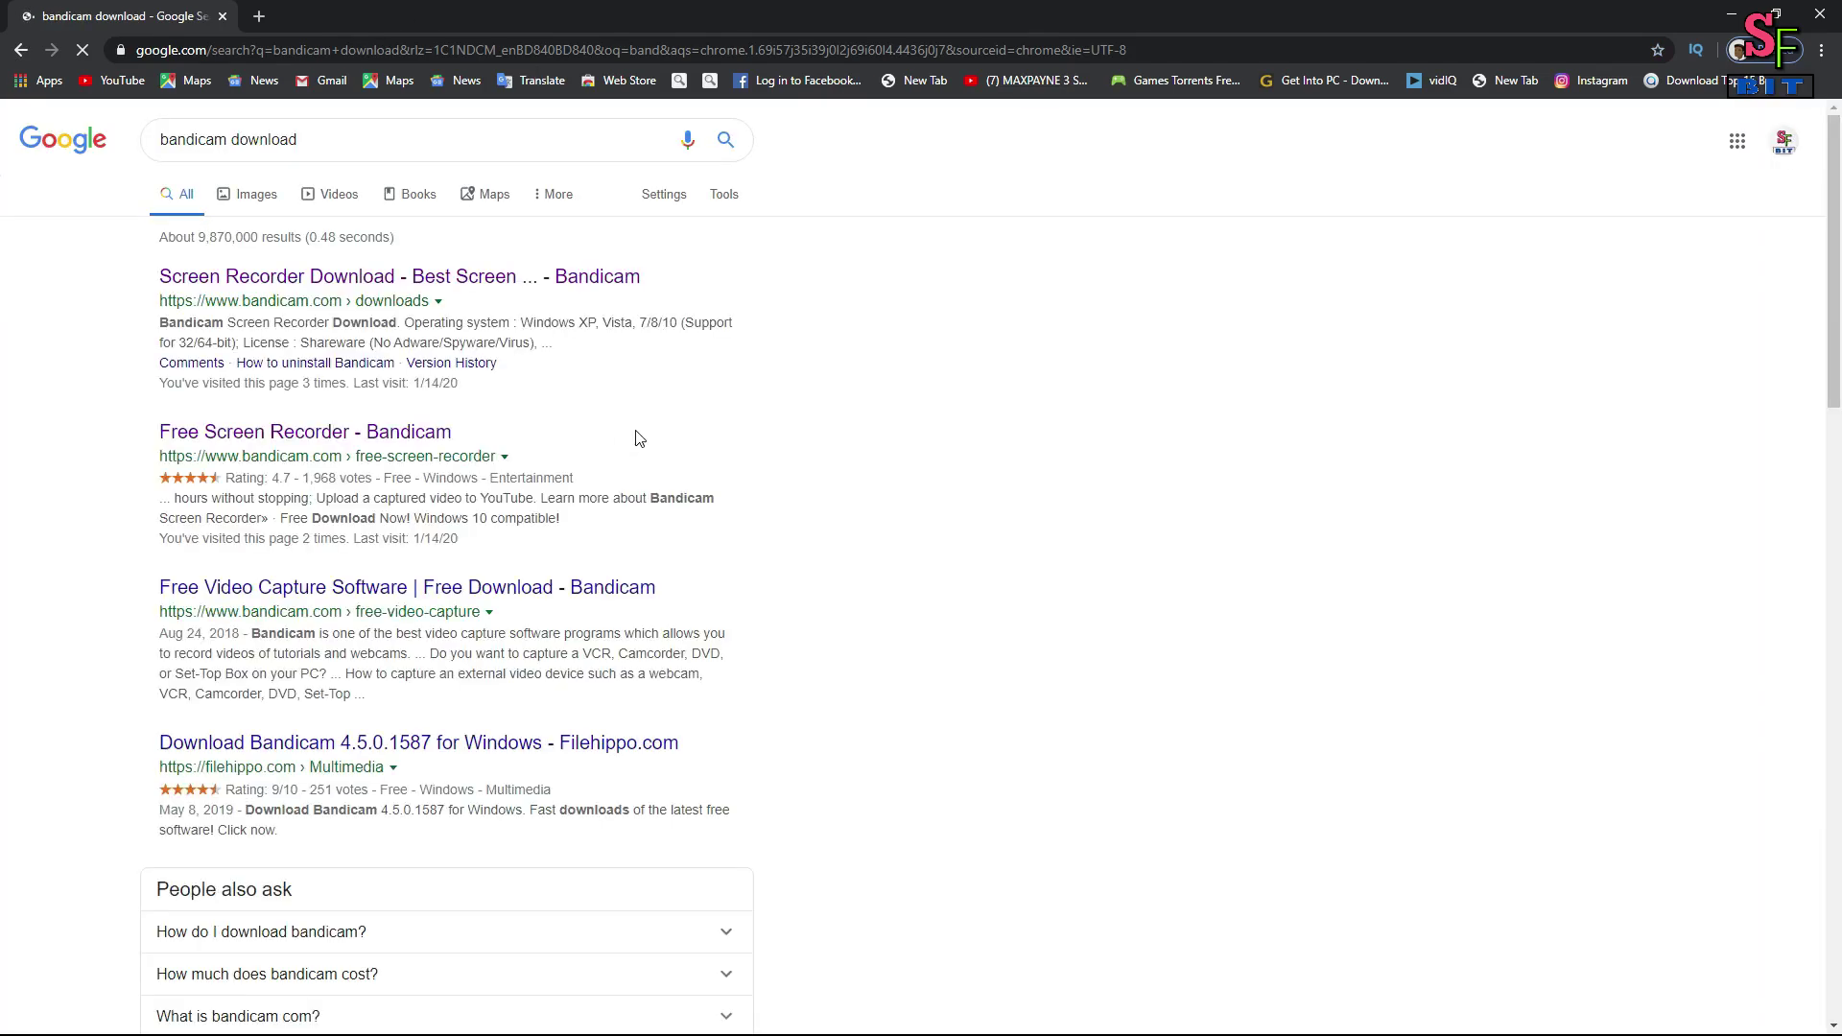
{"action": "middle_click", "coordinate": [235, 286]}
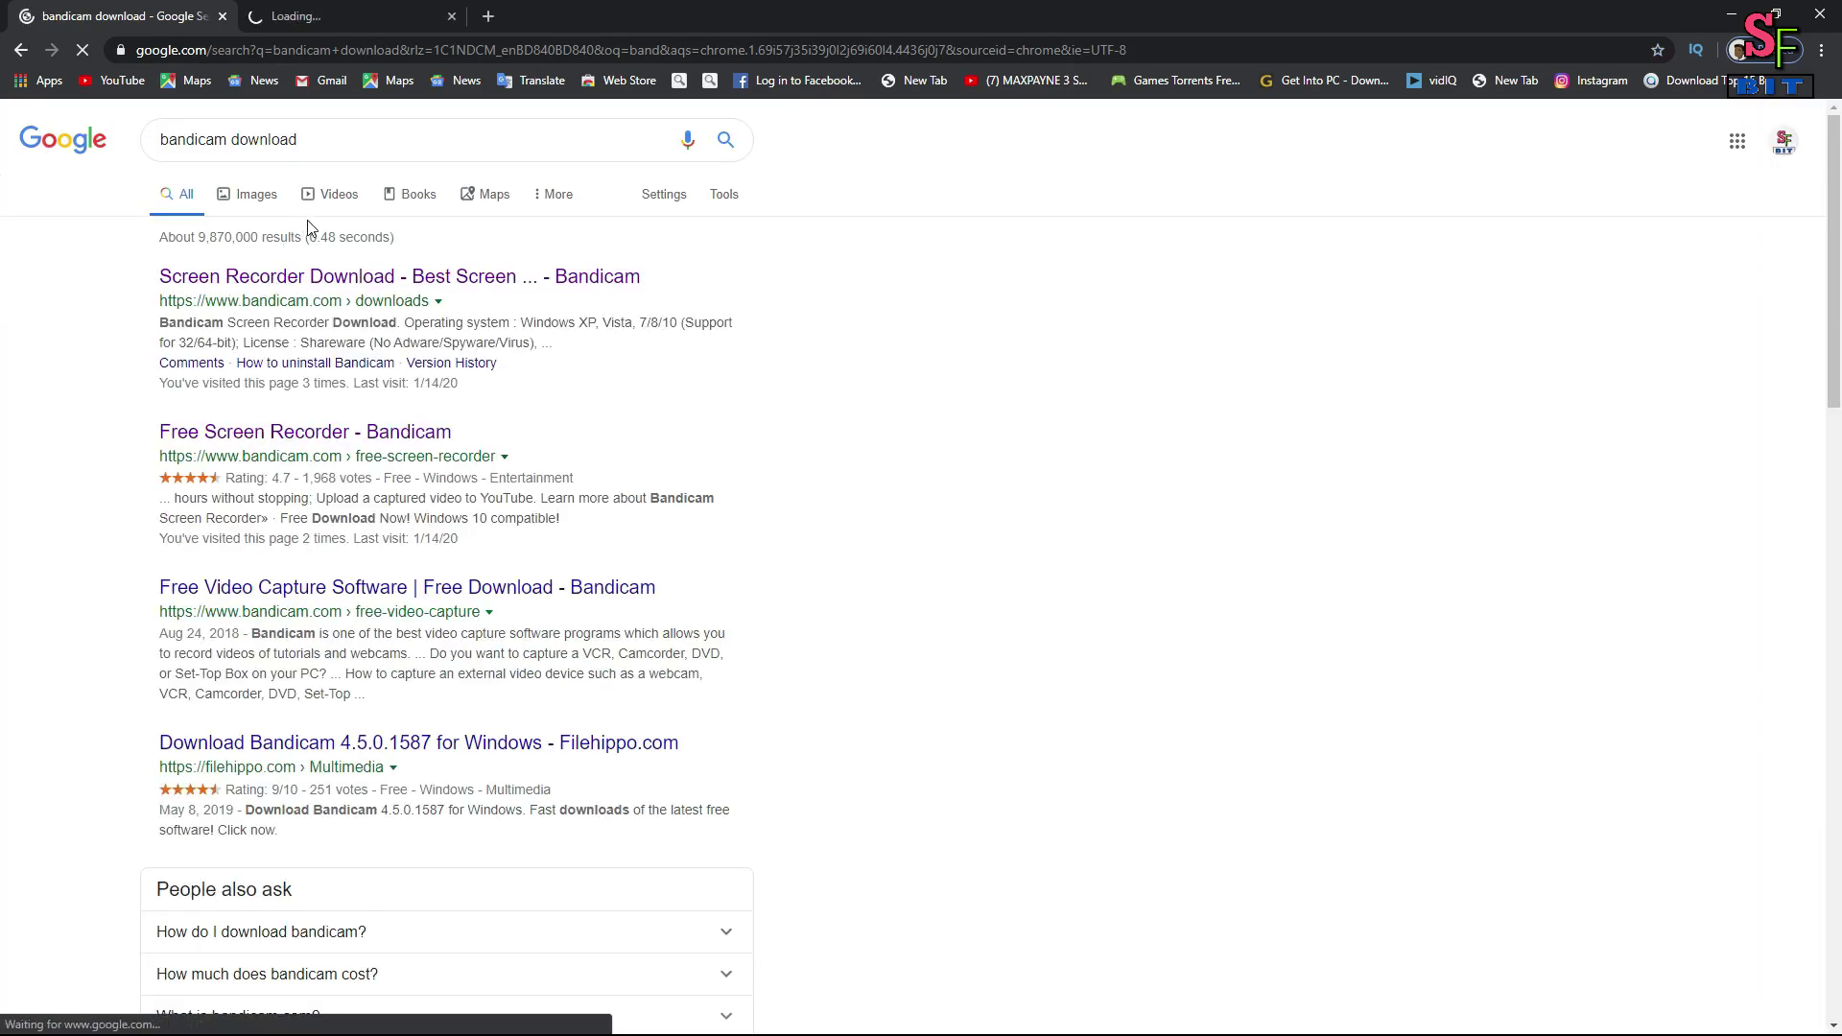
{"action": "middle_click", "coordinate": [376, 434]}
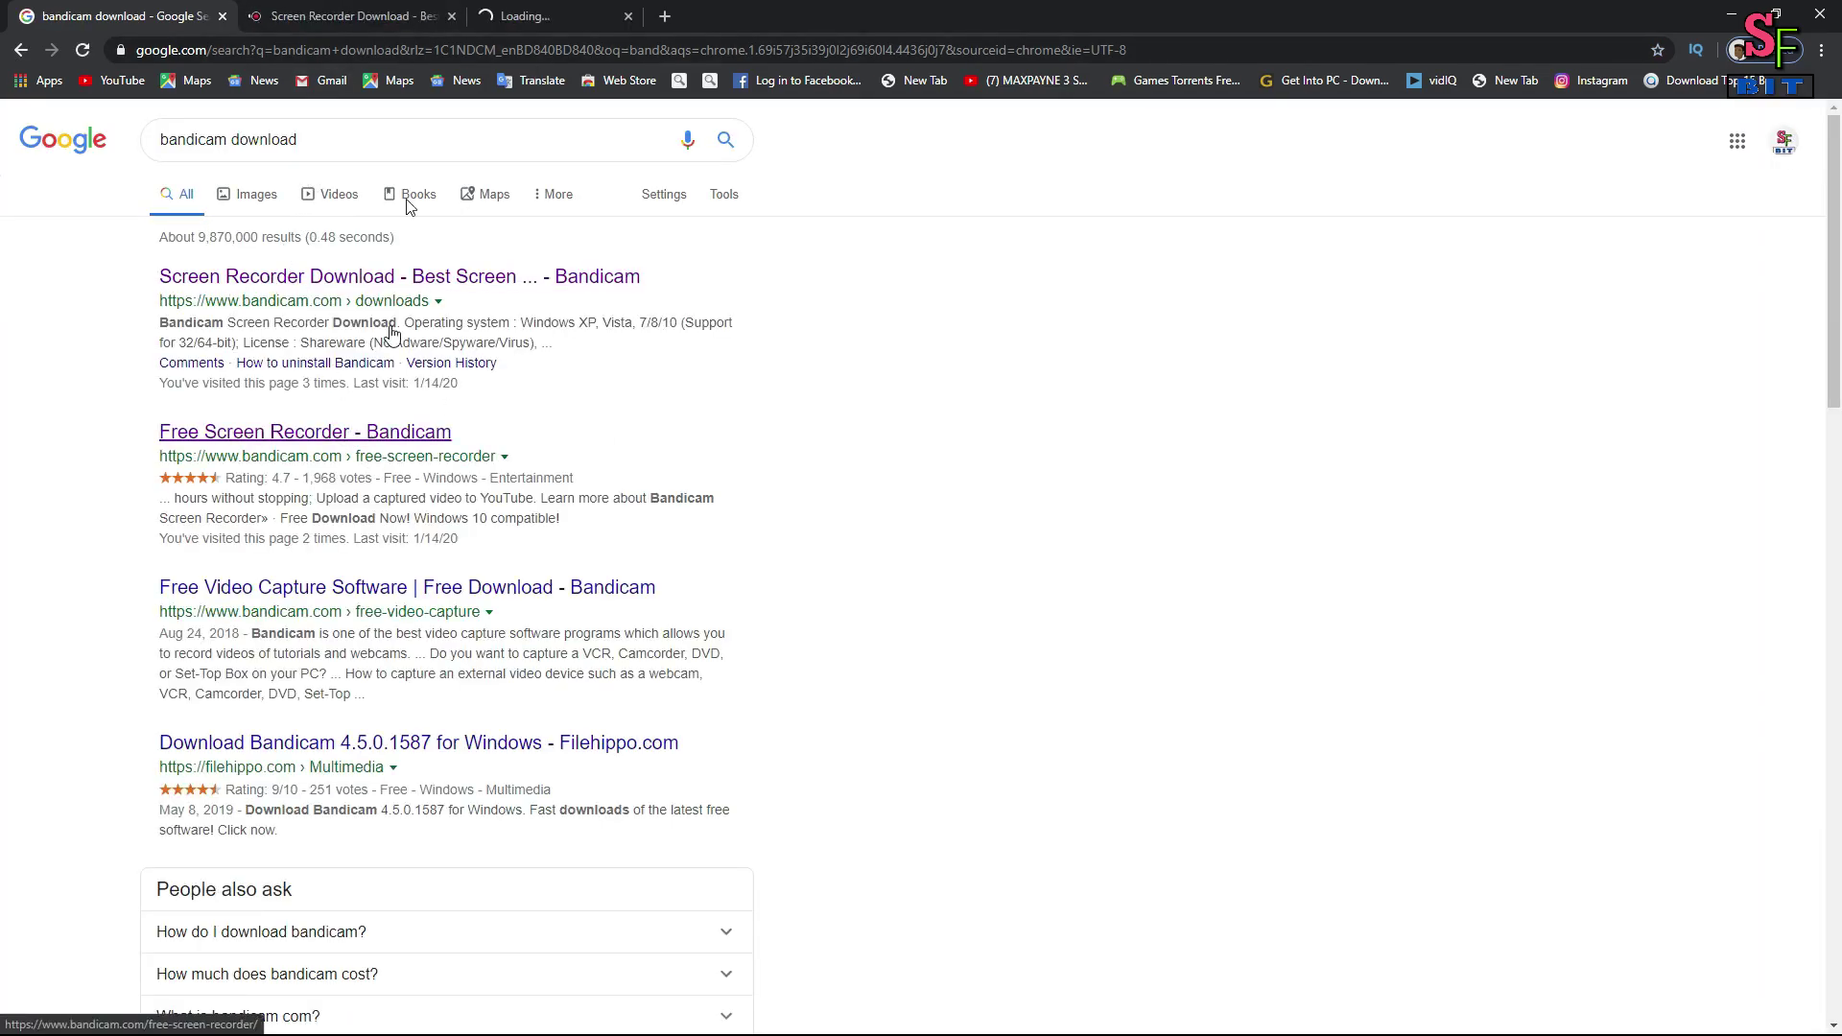
Look over the two opened Bandicam pages, ending on the downloads page, and minimize the browser.
{"action": "left_click", "coordinate": [482, 13]}
{"action": "left_click", "coordinate": [467, 15]}
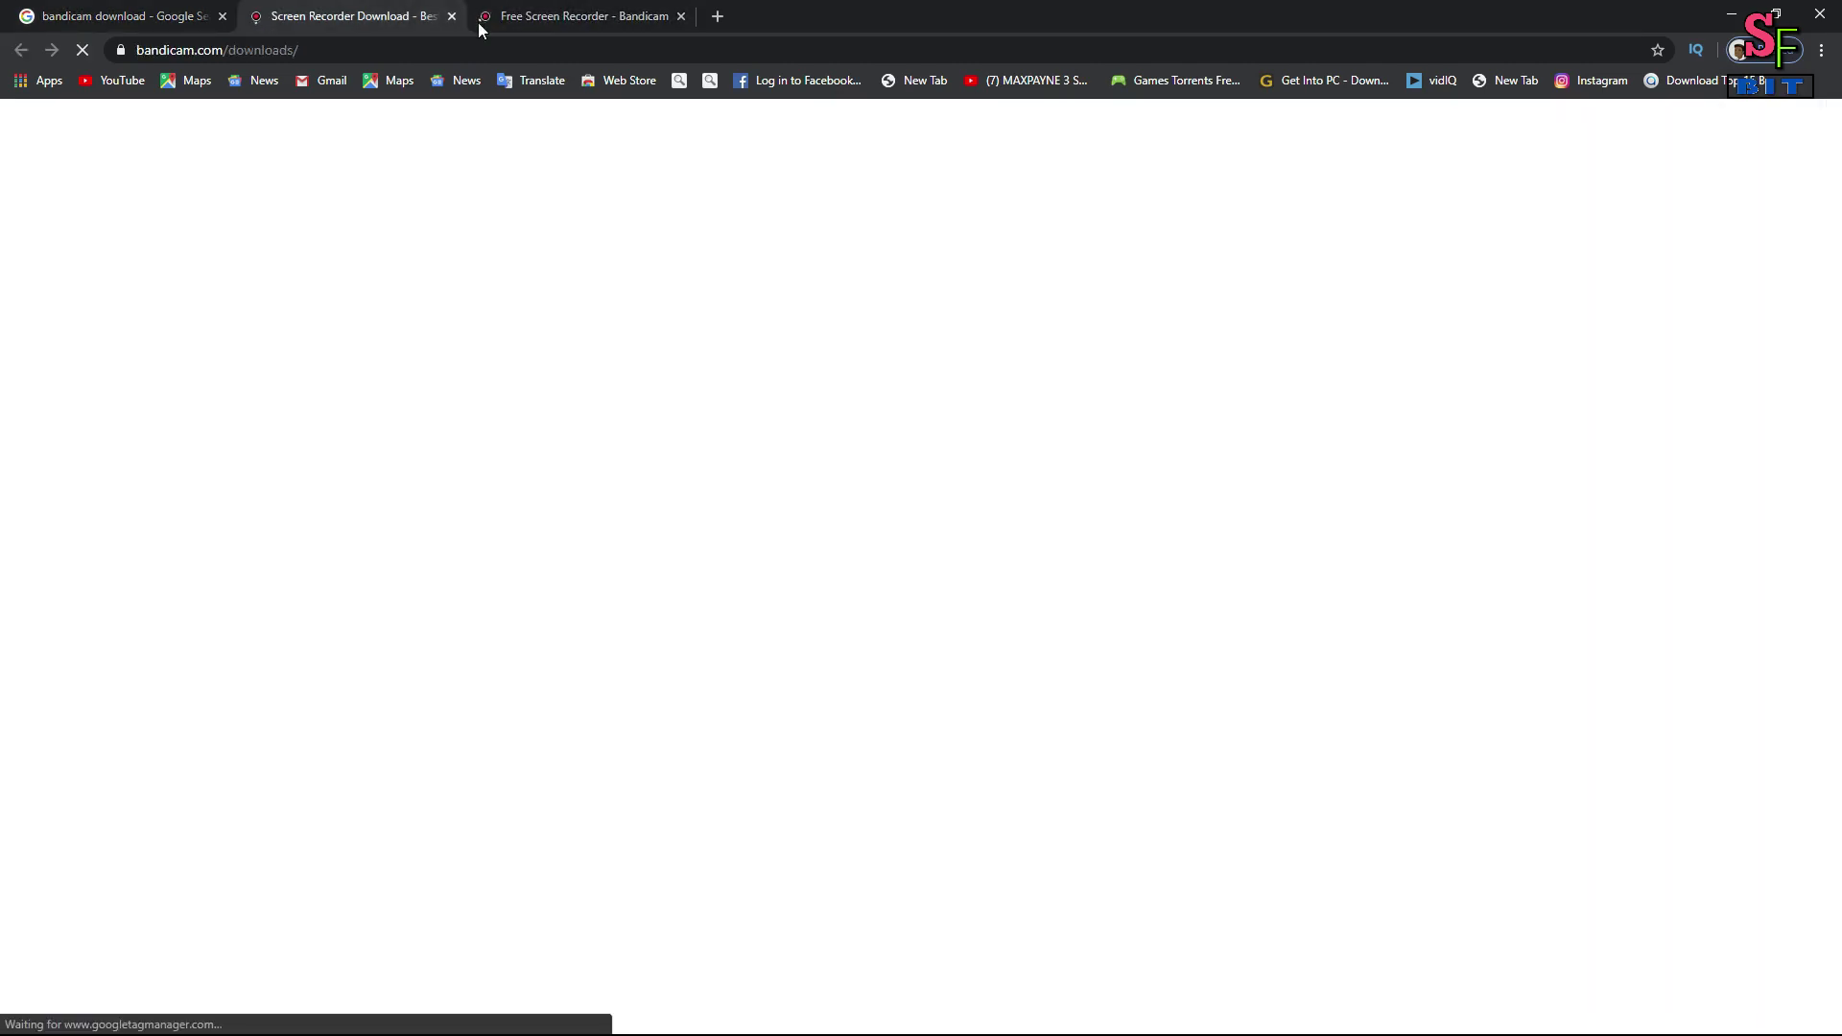
{"action": "left_click", "coordinate": [566, 19]}
{"action": "left_click", "coordinate": [379, 10]}
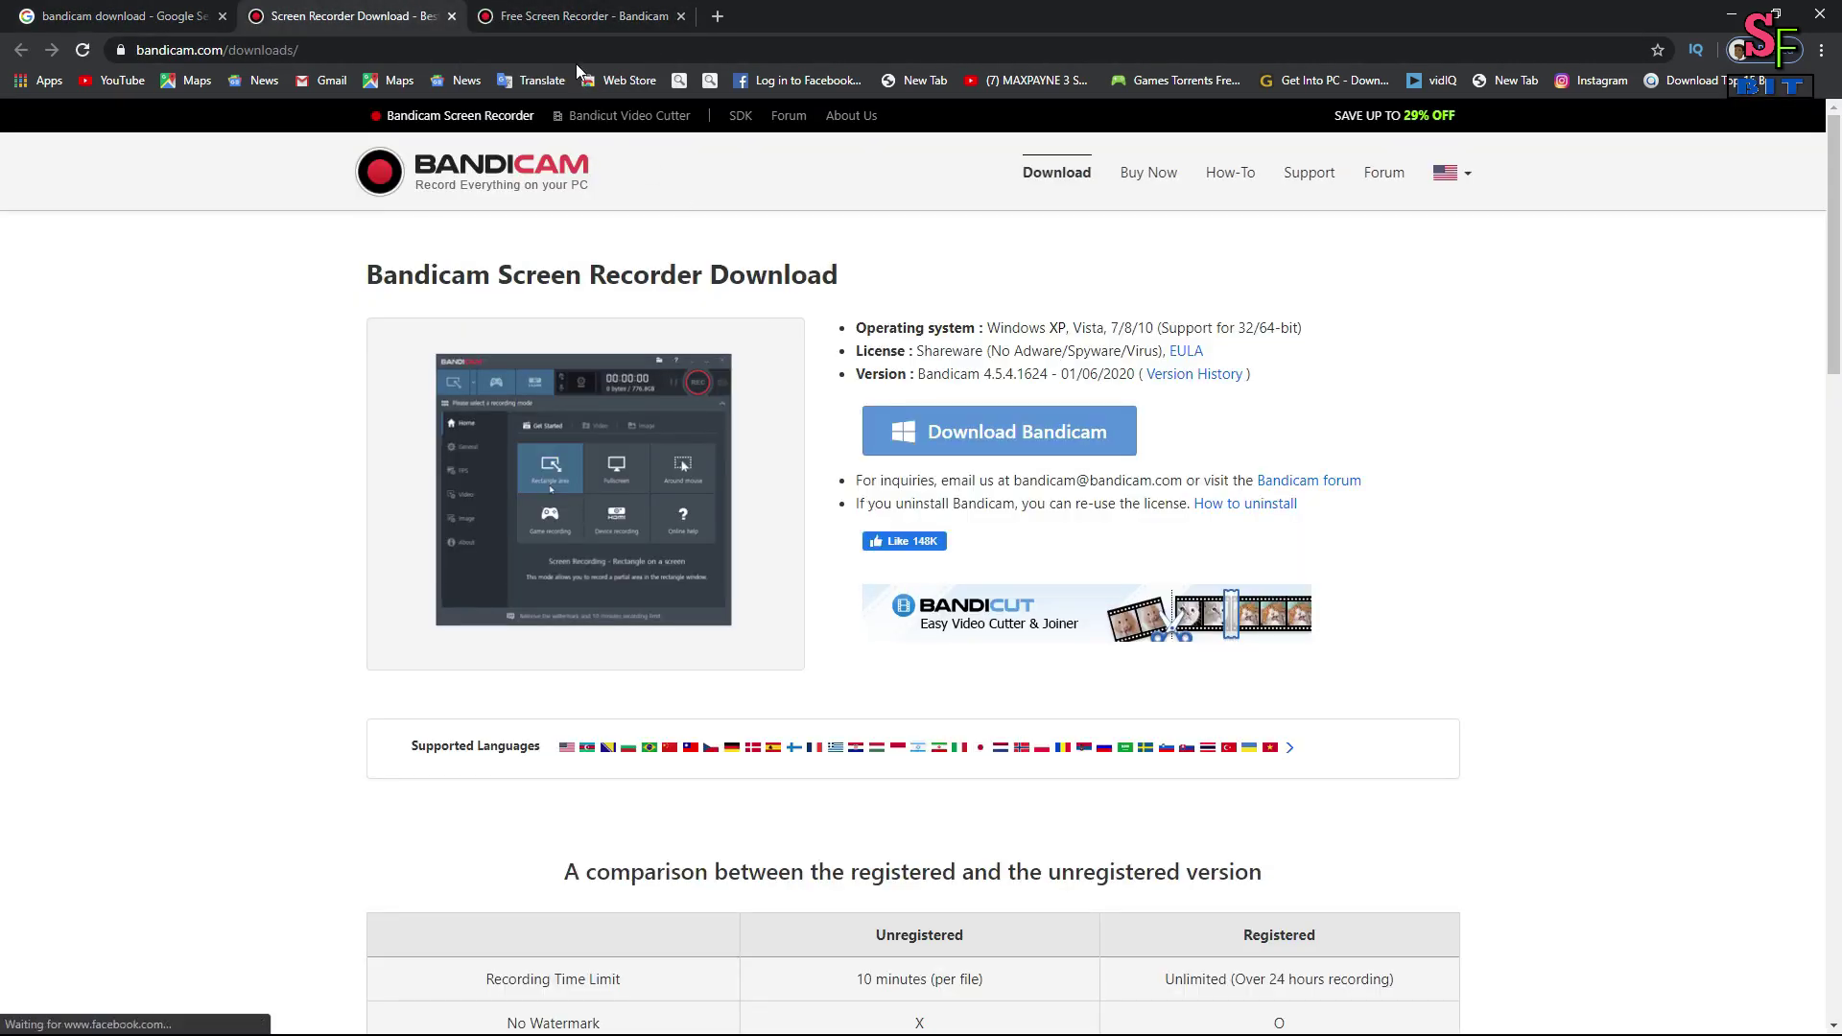
{"action": "left_click", "coordinate": [576, 17]}
{"action": "left_click", "coordinate": [298, 15]}
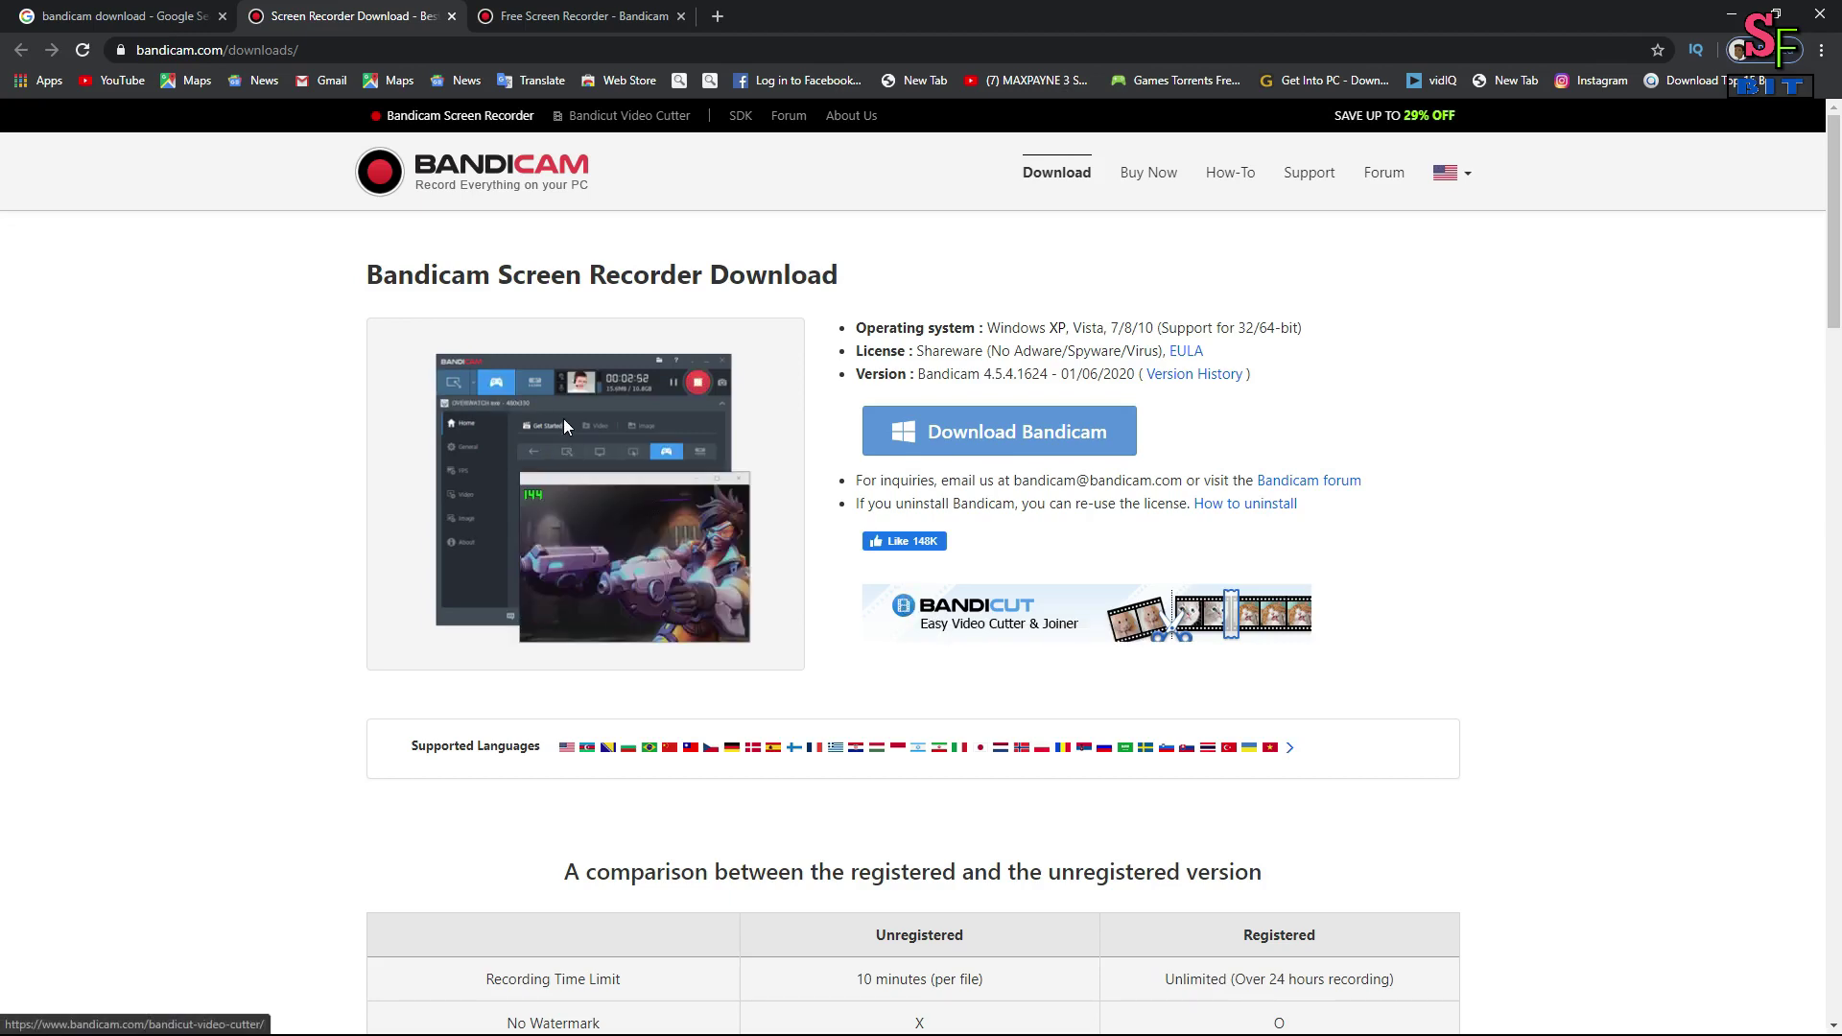
{"action": "left_click", "coordinate": [1731, 13]}
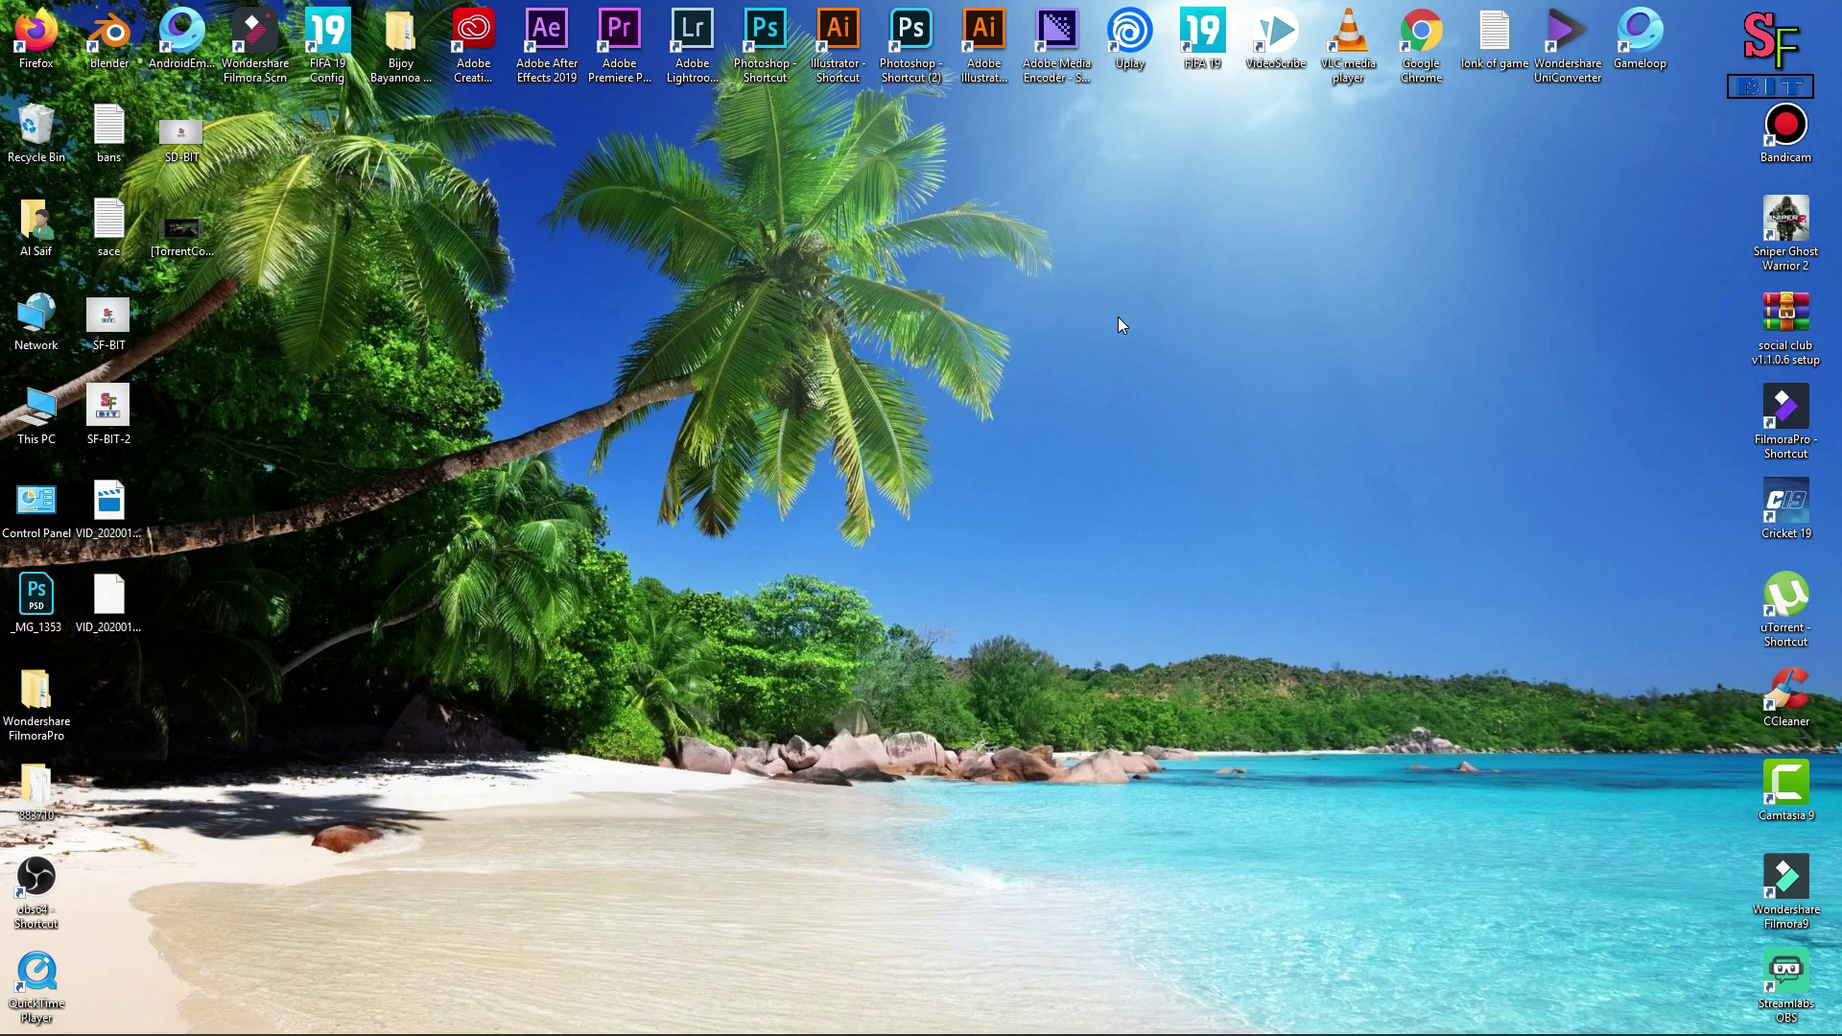
Switch to File Explorer and browse the Local Disk (E:) and (F:) drives, opening the software folder on F:.
{"action": "double_click", "coordinate": [37, 410]}
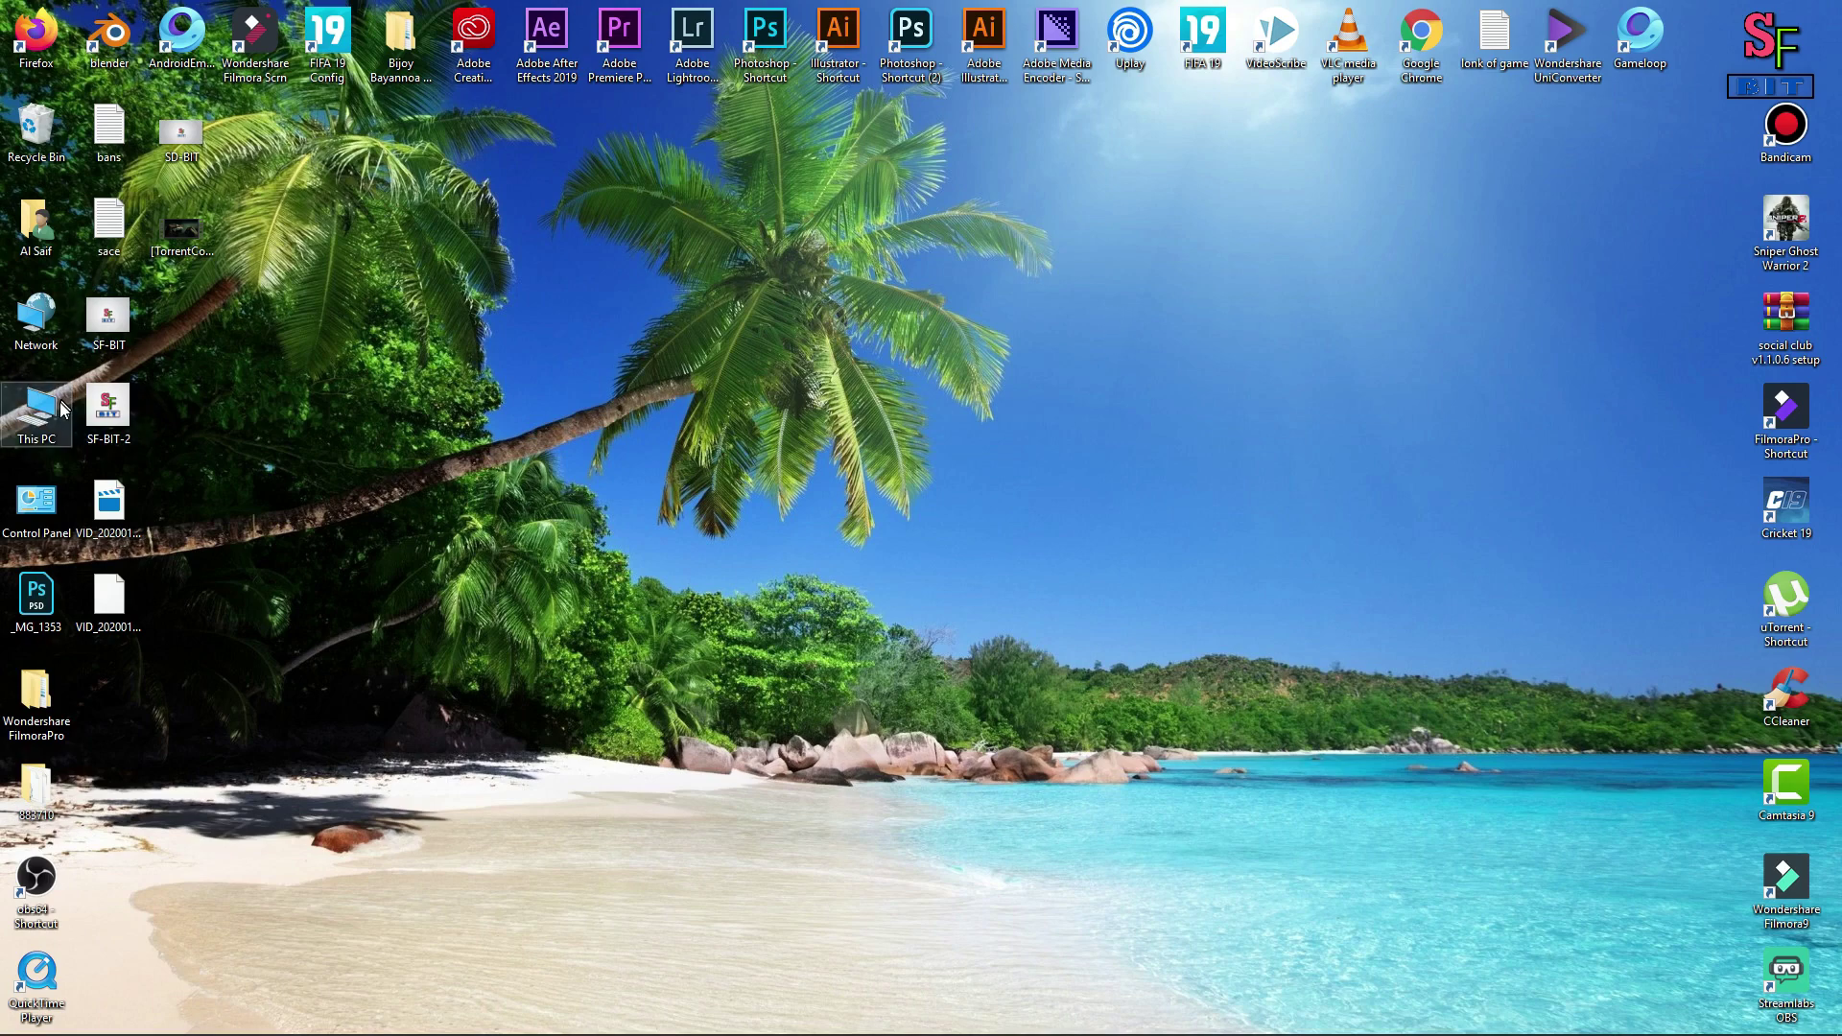
{"action": "left_click", "coordinate": [1451, 186]}
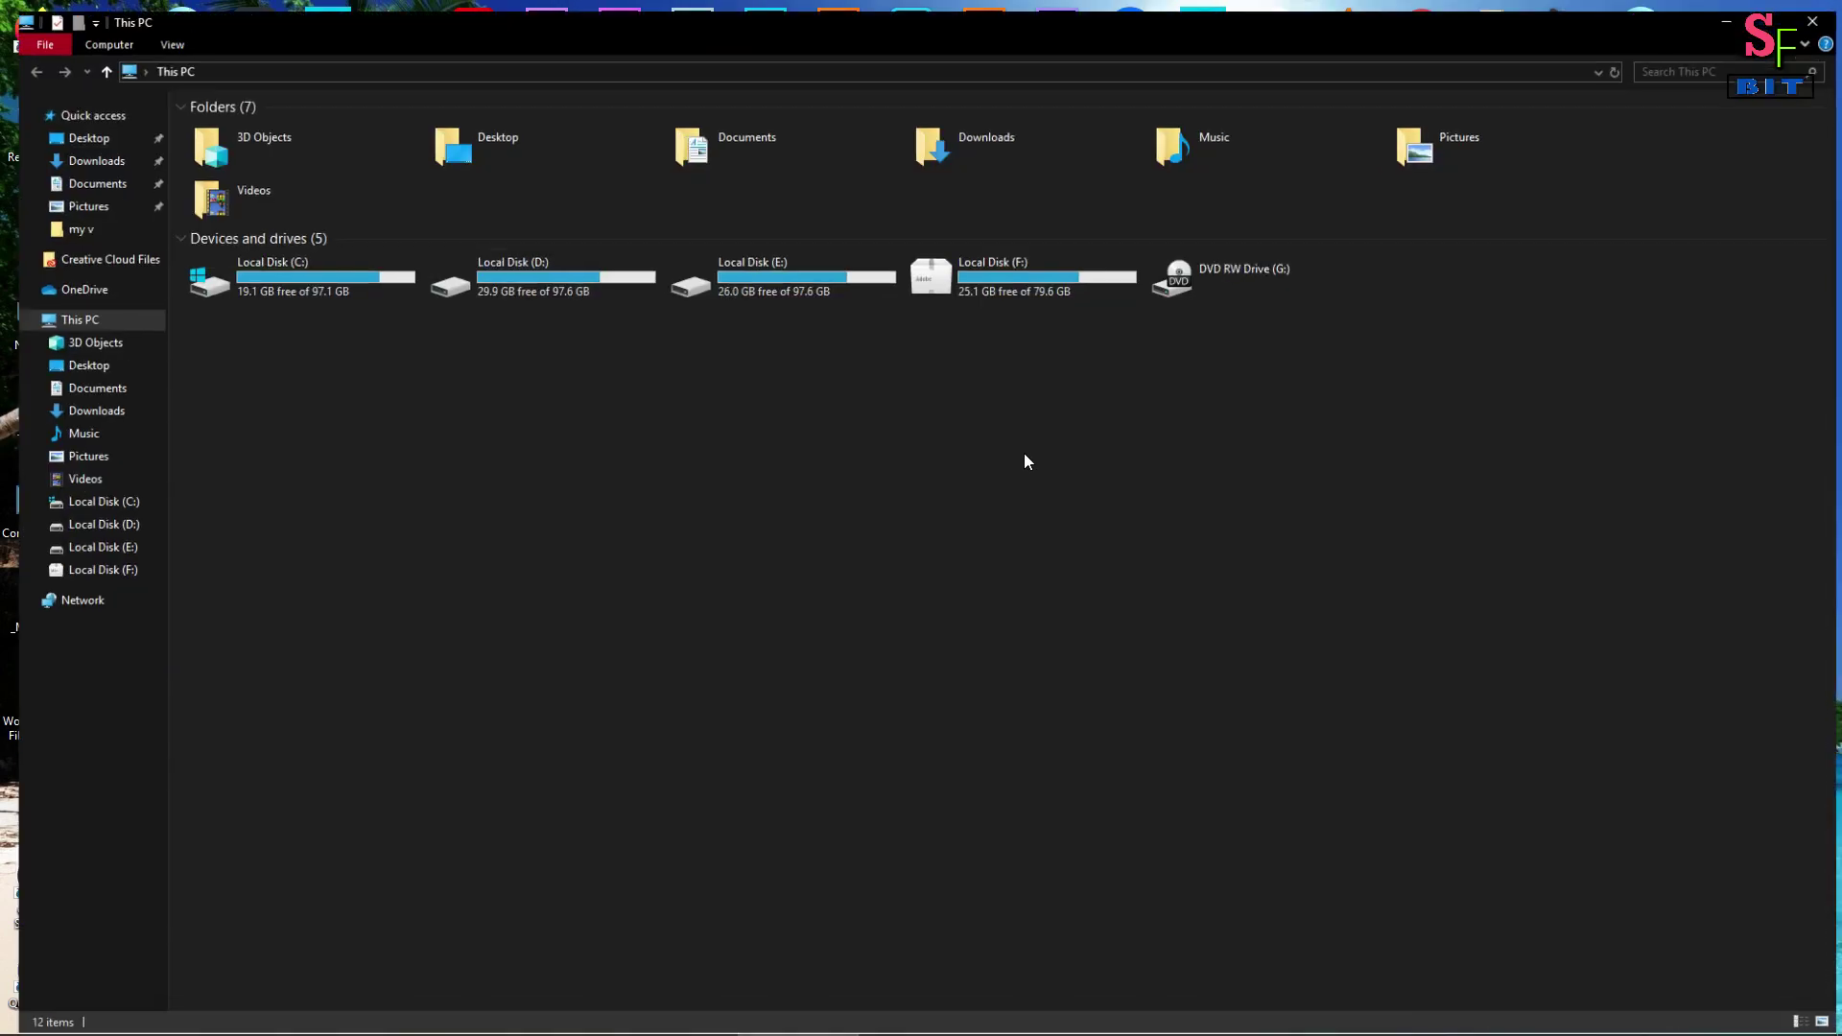
{"action": "double_click", "coordinate": [813, 275]}
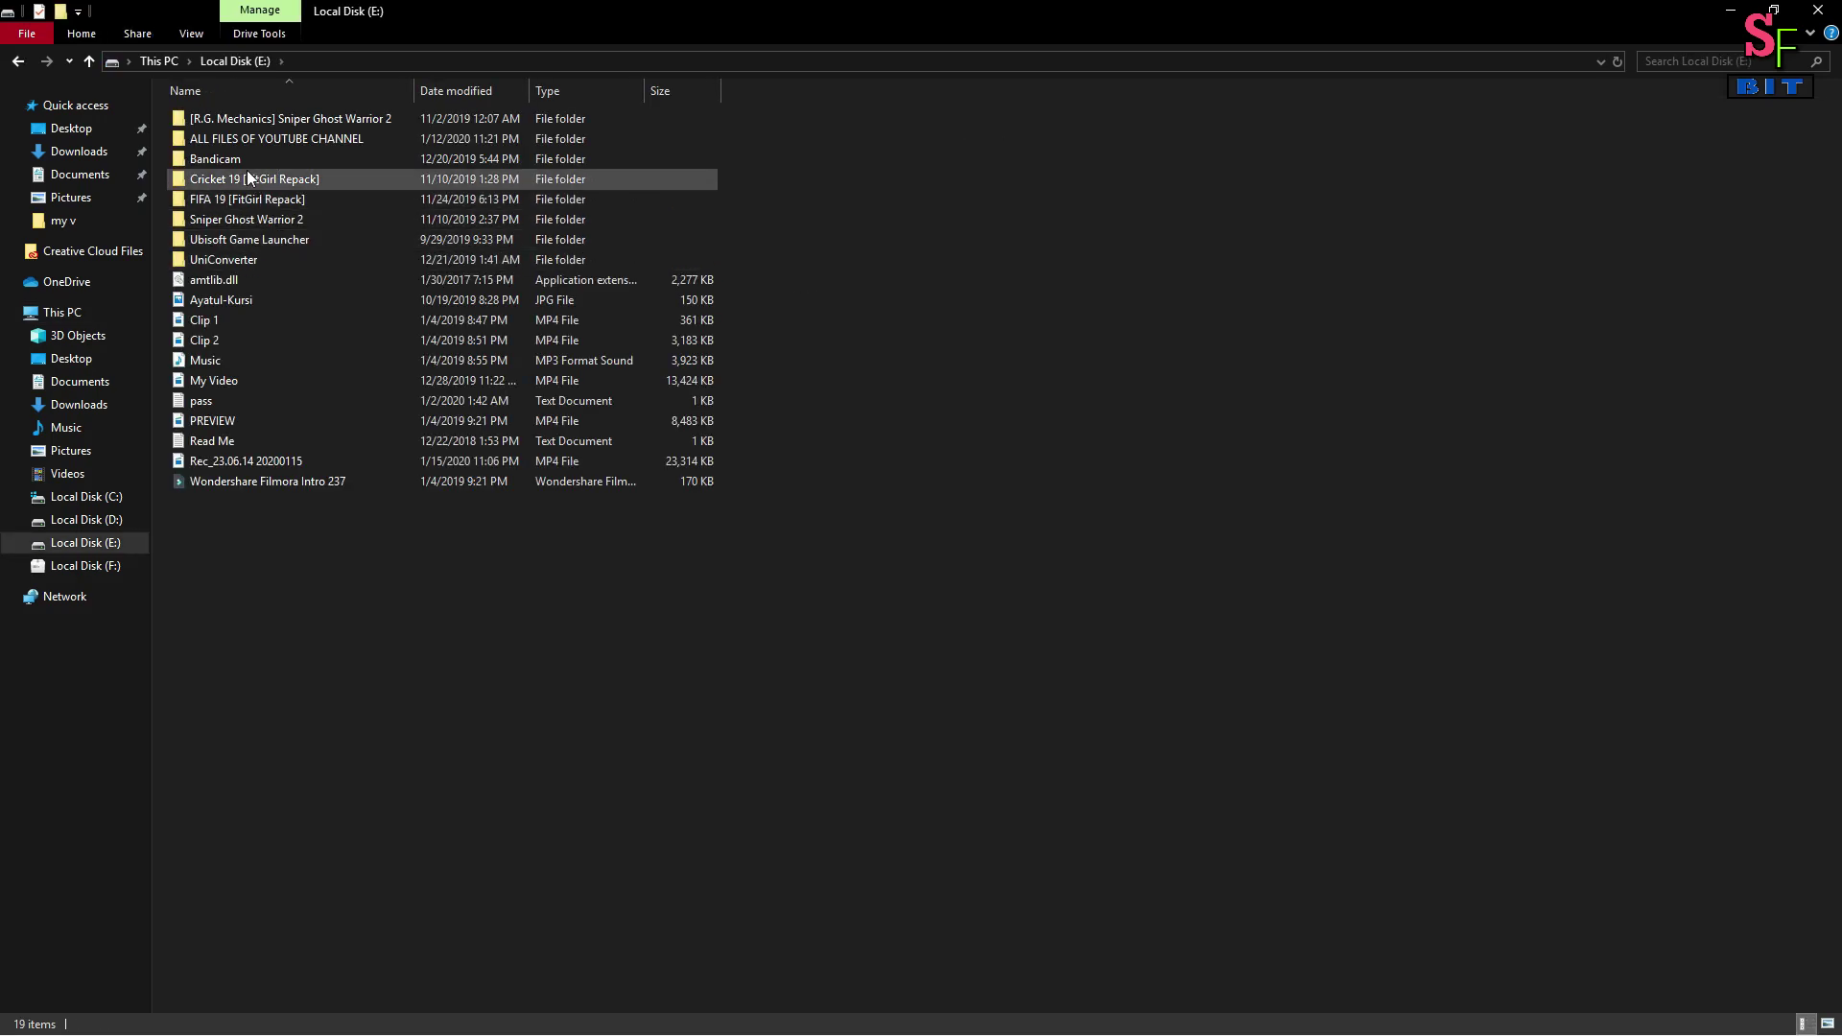
{"action": "left_click", "coordinate": [86, 65]}
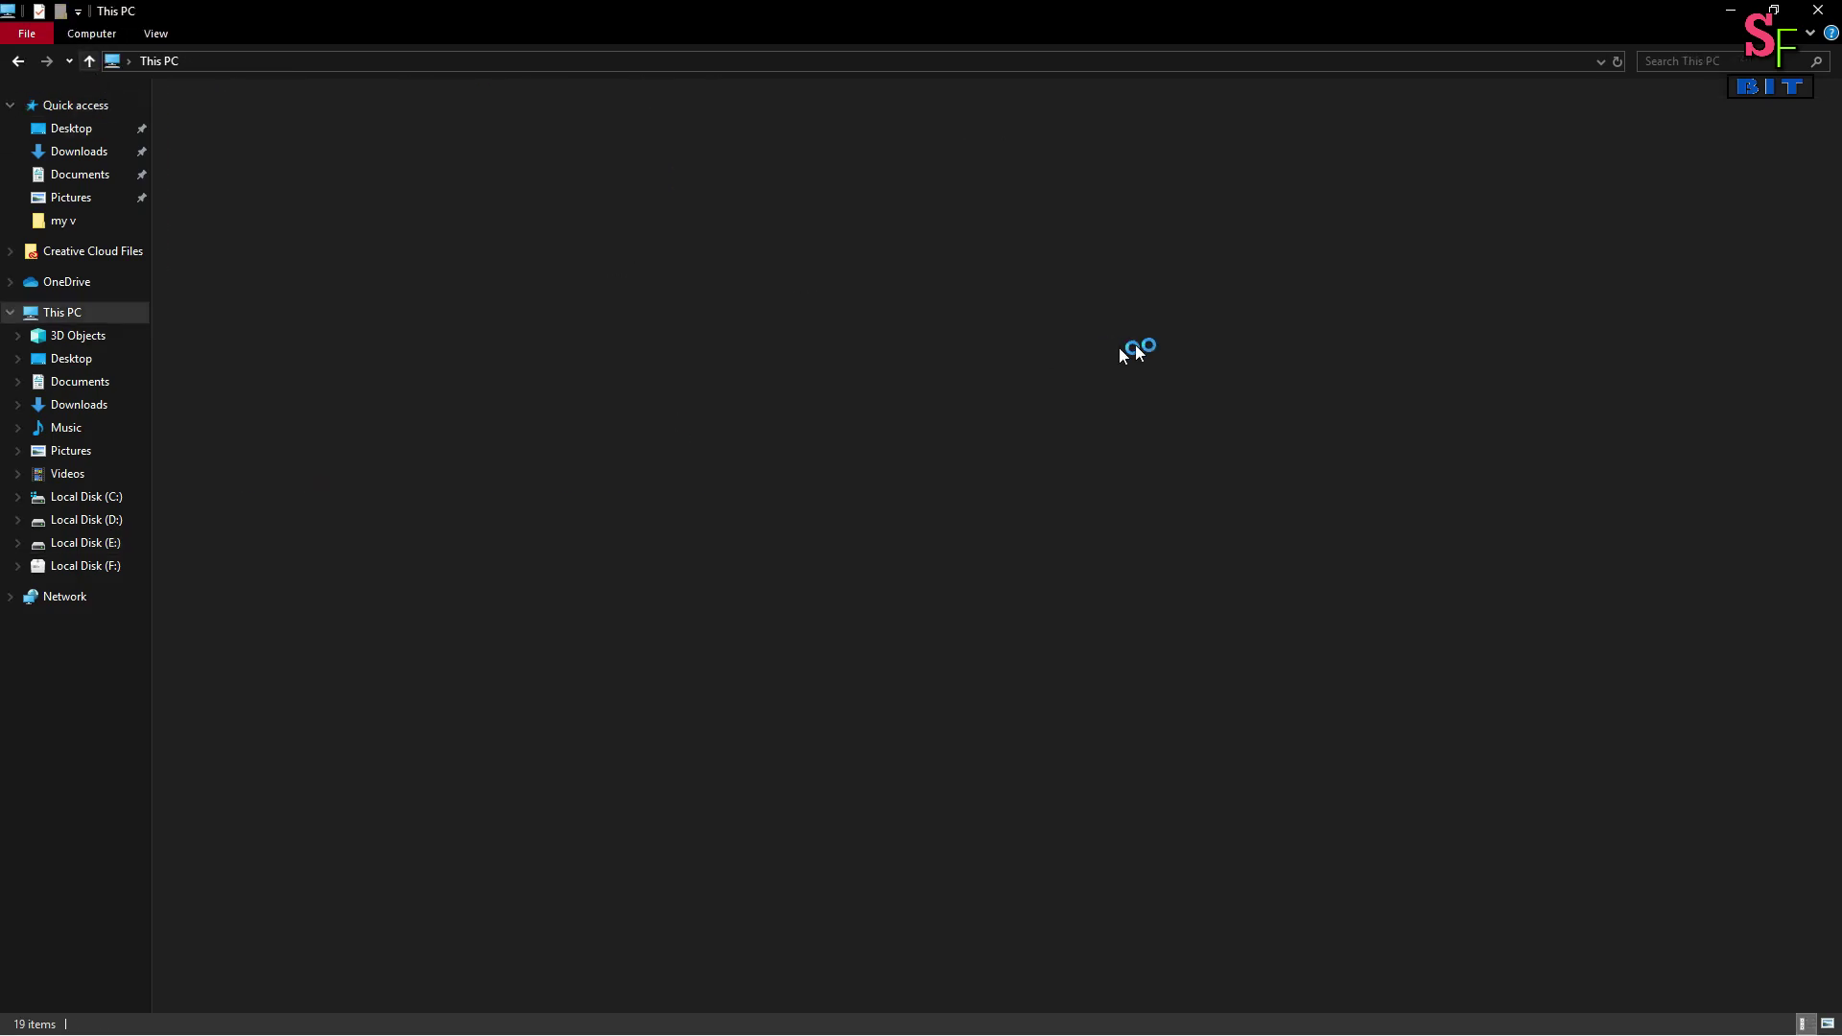
{"action": "double_click", "coordinate": [1092, 278]}
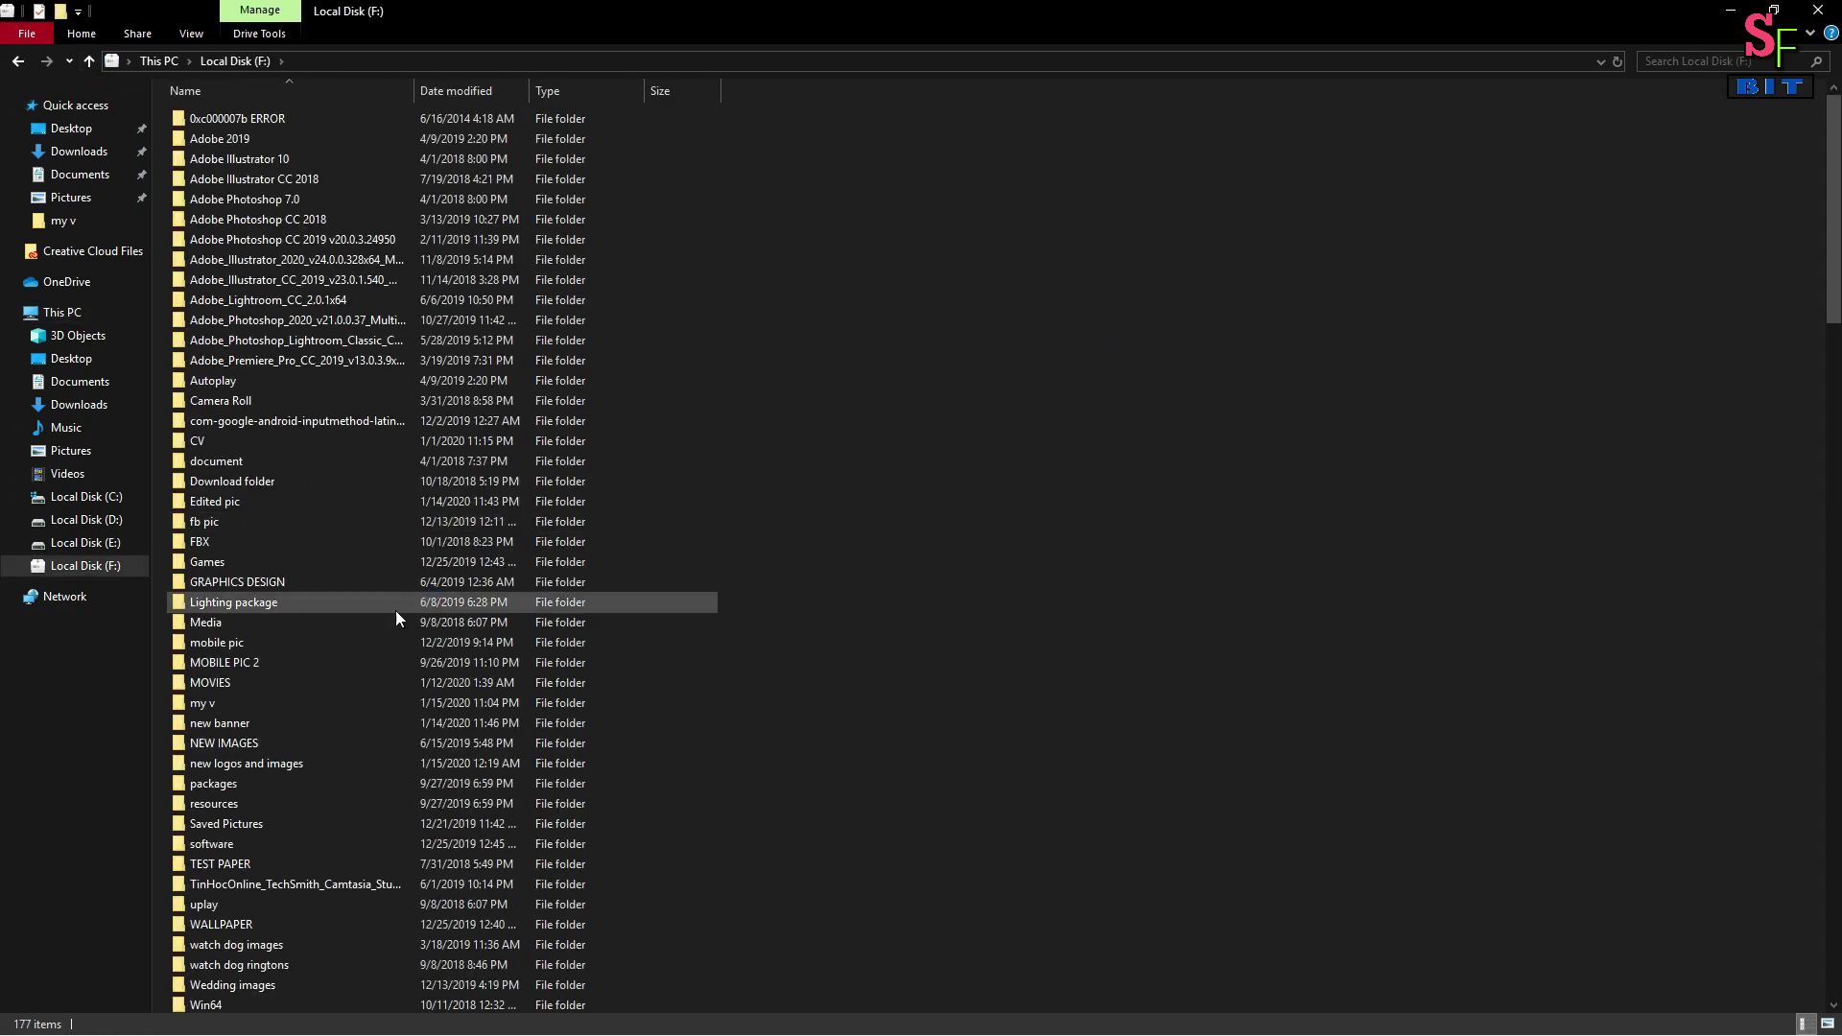
{"action": "double_click", "coordinate": [250, 844]}
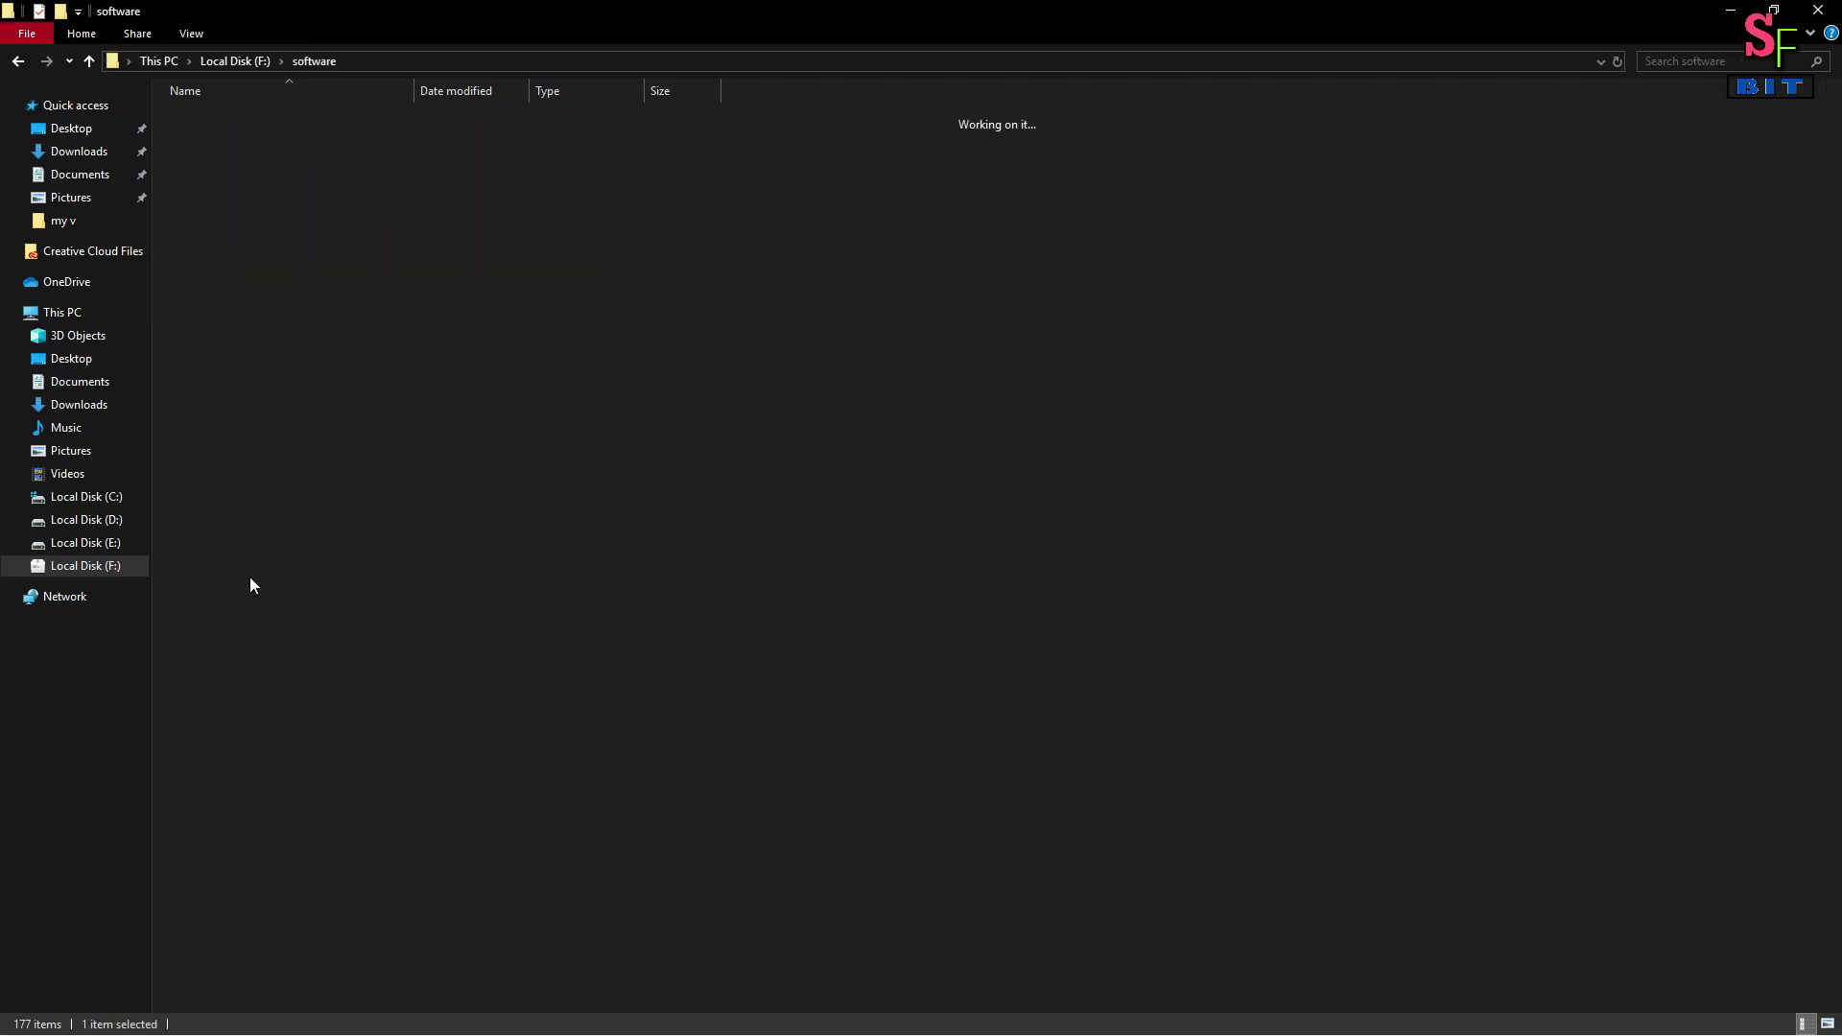
Look into the Bandicam.v2.1.2.740 subfolder of the Bandicam 4.0.1.1339 folder, briefly opening and closing the keymaker application.
{"action": "double_click", "coordinate": [241, 320]}
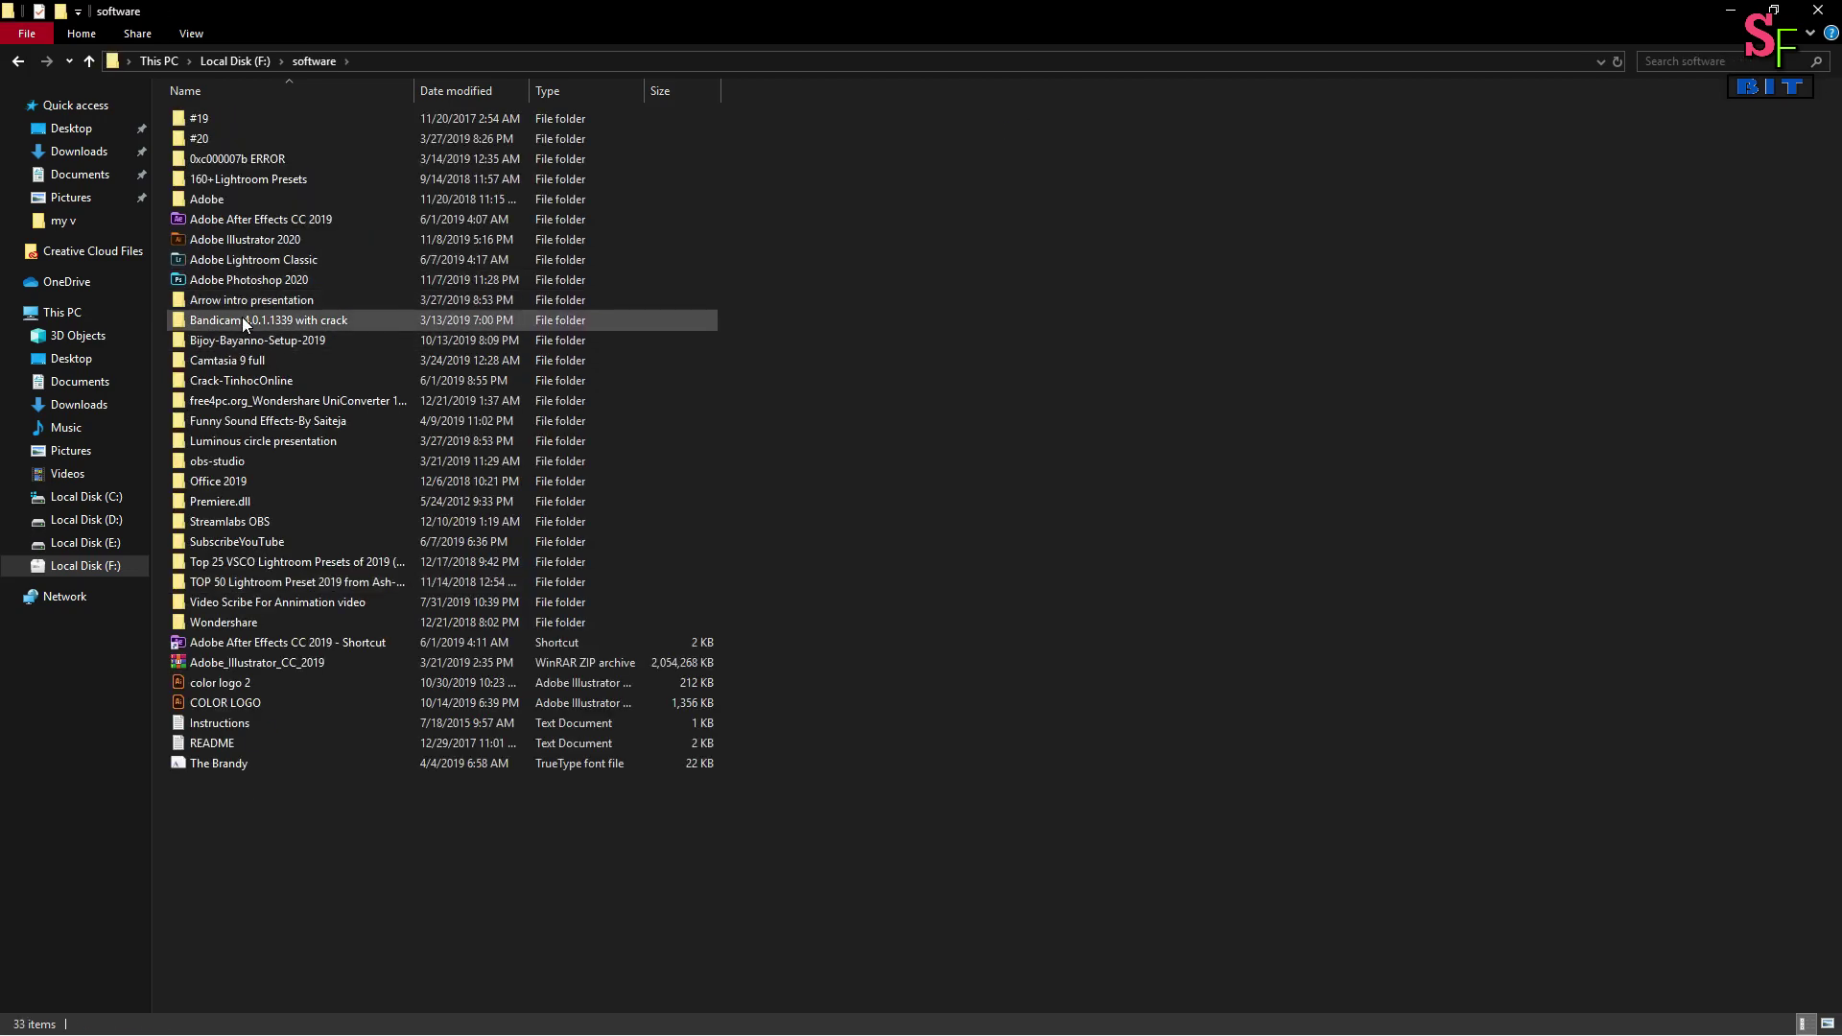
{"action": "double_click", "coordinate": [267, 117]}
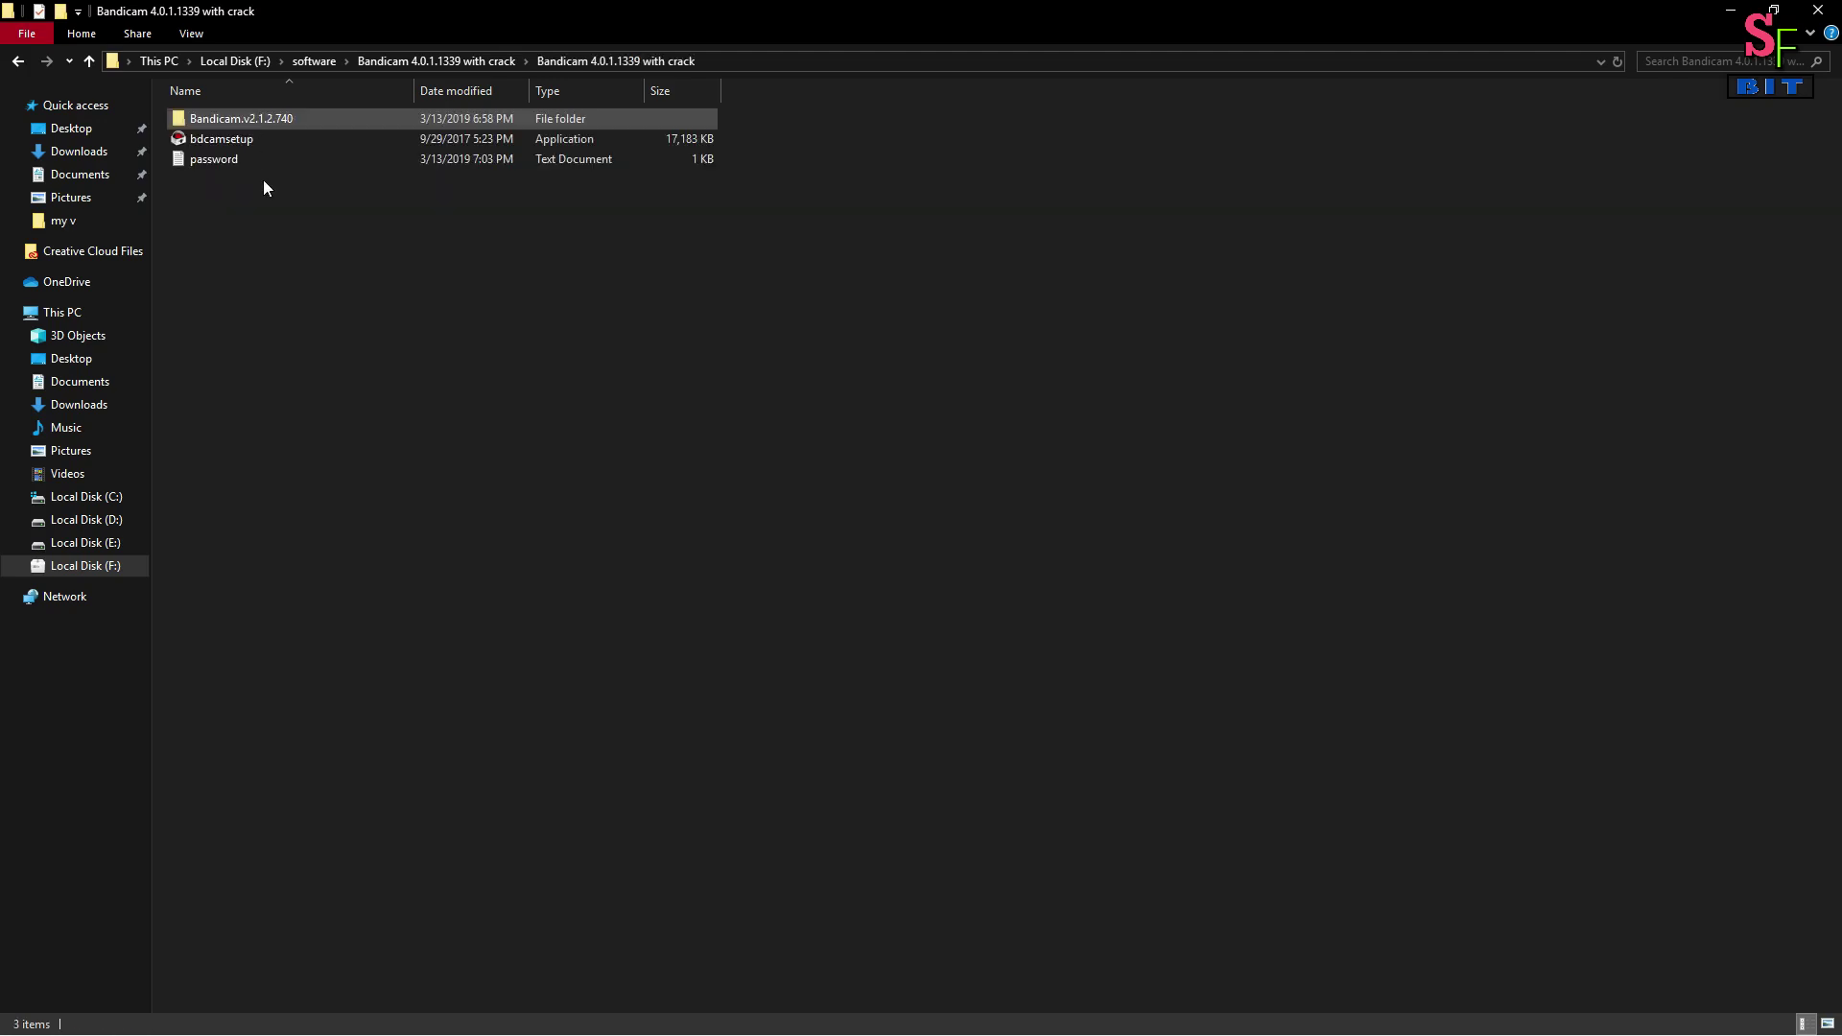
{"action": "double_click", "coordinate": [255, 123]}
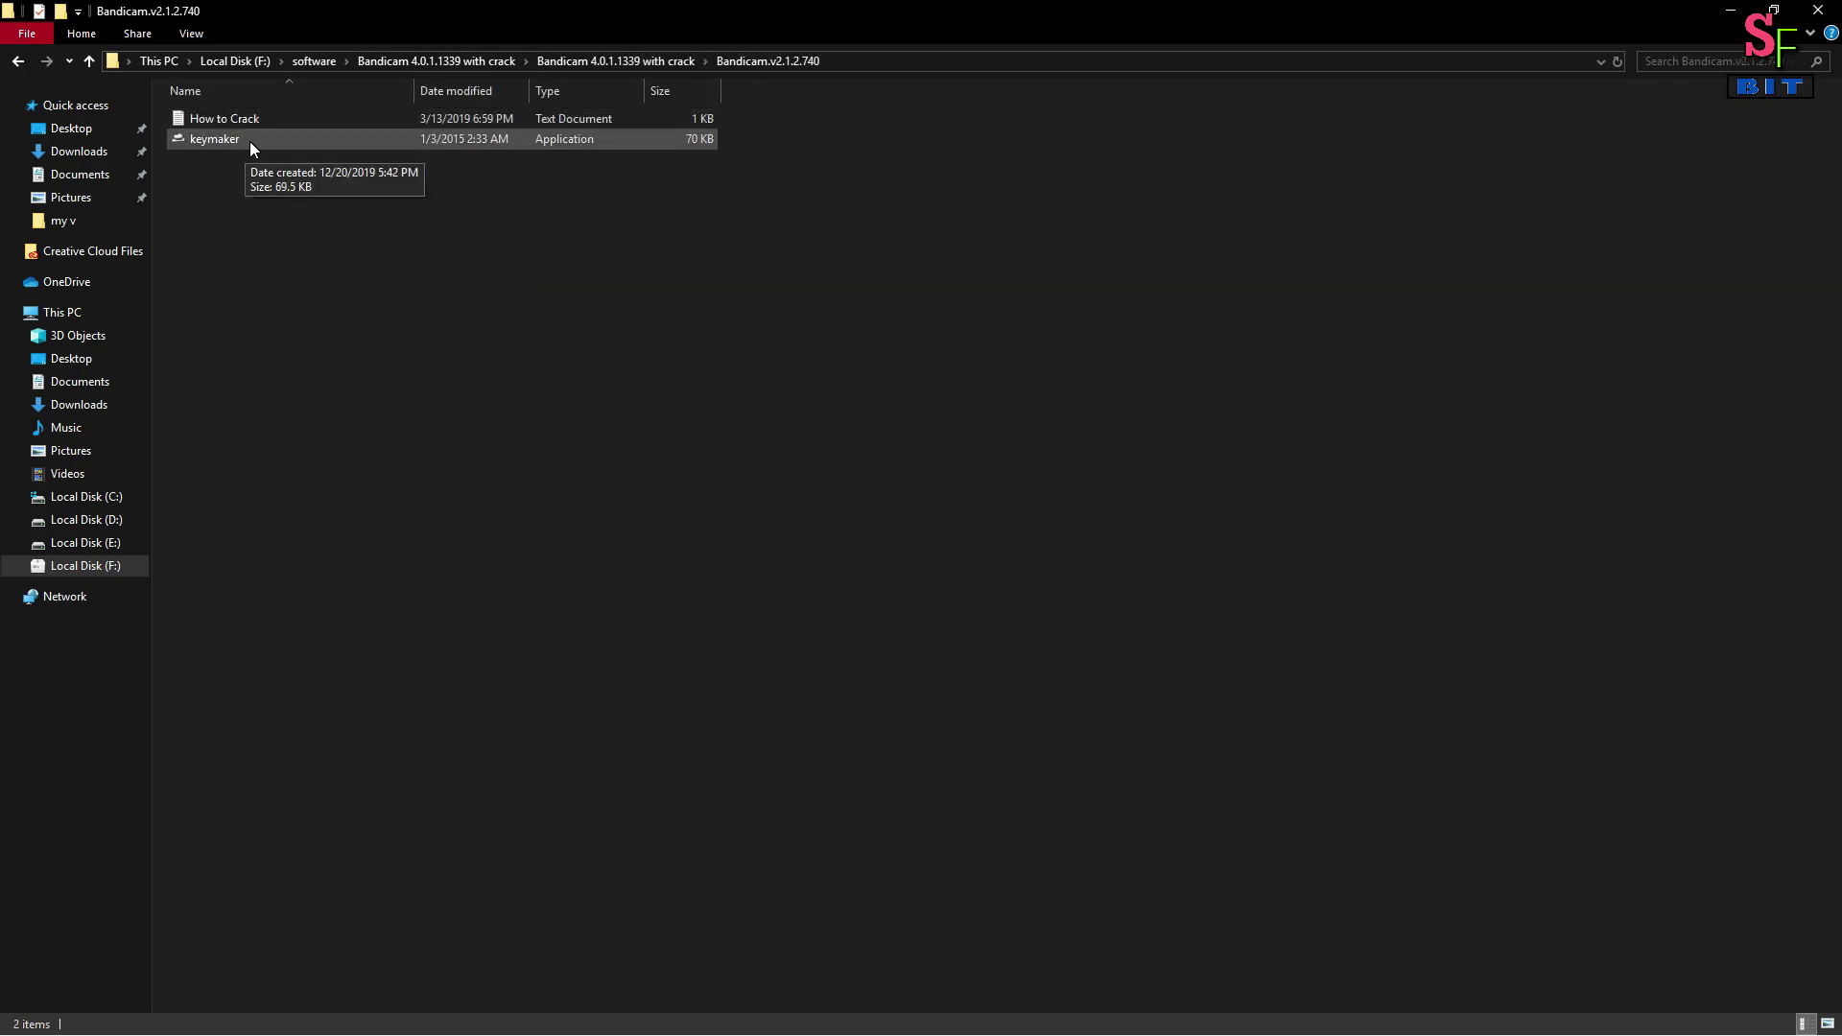
{"action": "double_click", "coordinate": [249, 141]}
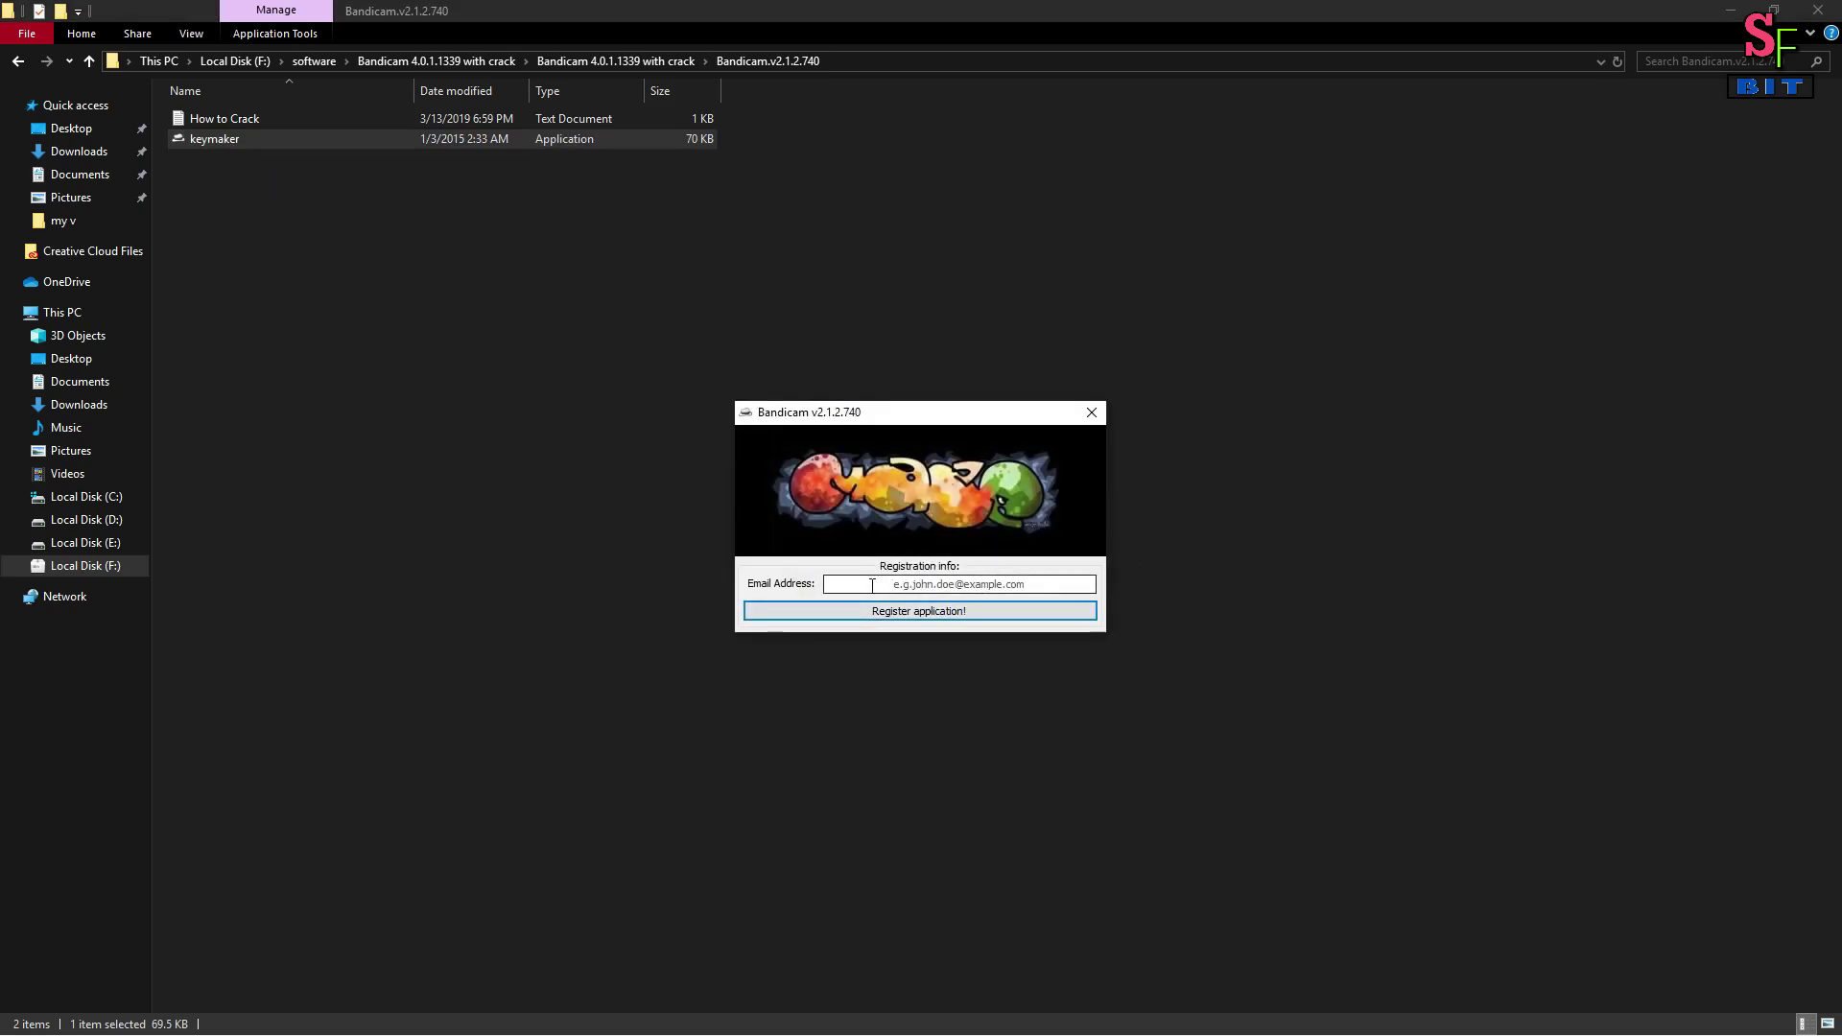
{"action": "left_click", "coordinate": [1092, 413]}
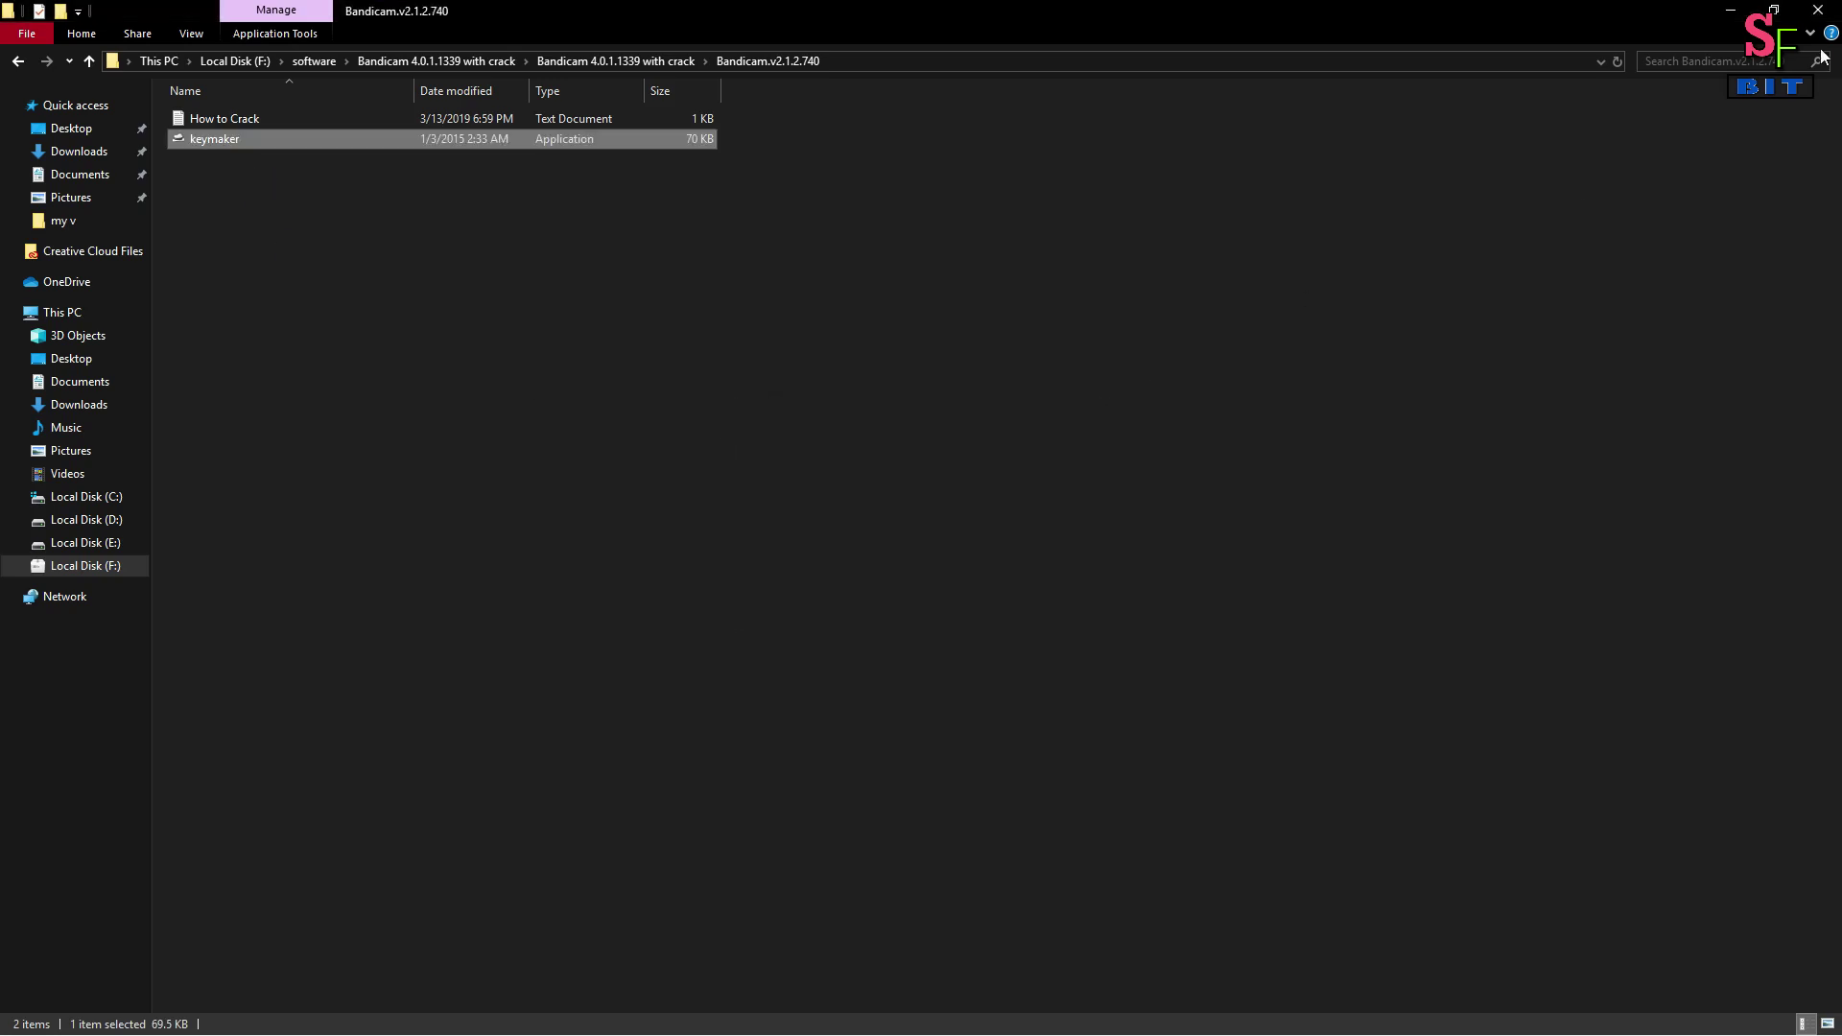
Refresh the desktop and launch Bandicam, repositioning its window on the desktop.
{"action": "key", "text": "super+d"}
{"action": "right_click", "coordinate": [1231, 448]}
{"action": "left_click", "coordinate": [1264, 504]}
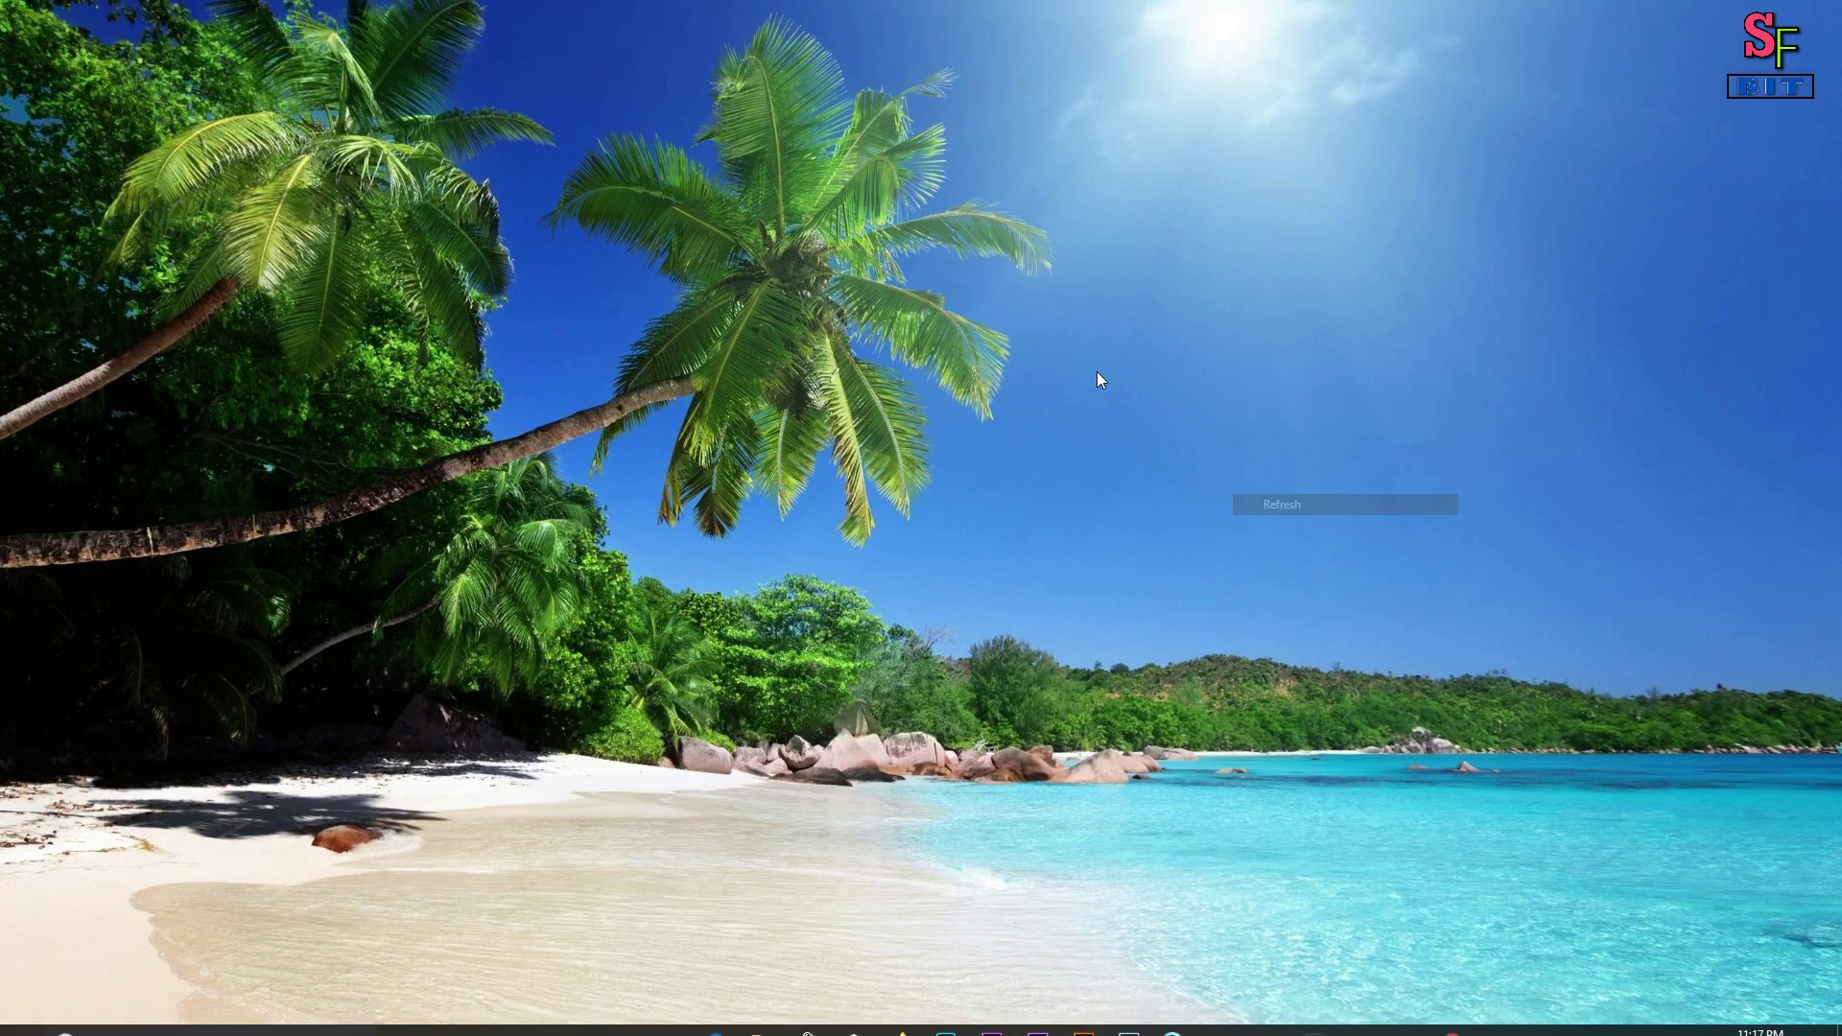
{"action": "right_click", "coordinate": [1100, 380]}
{"action": "left_click", "coordinate": [1155, 432]}
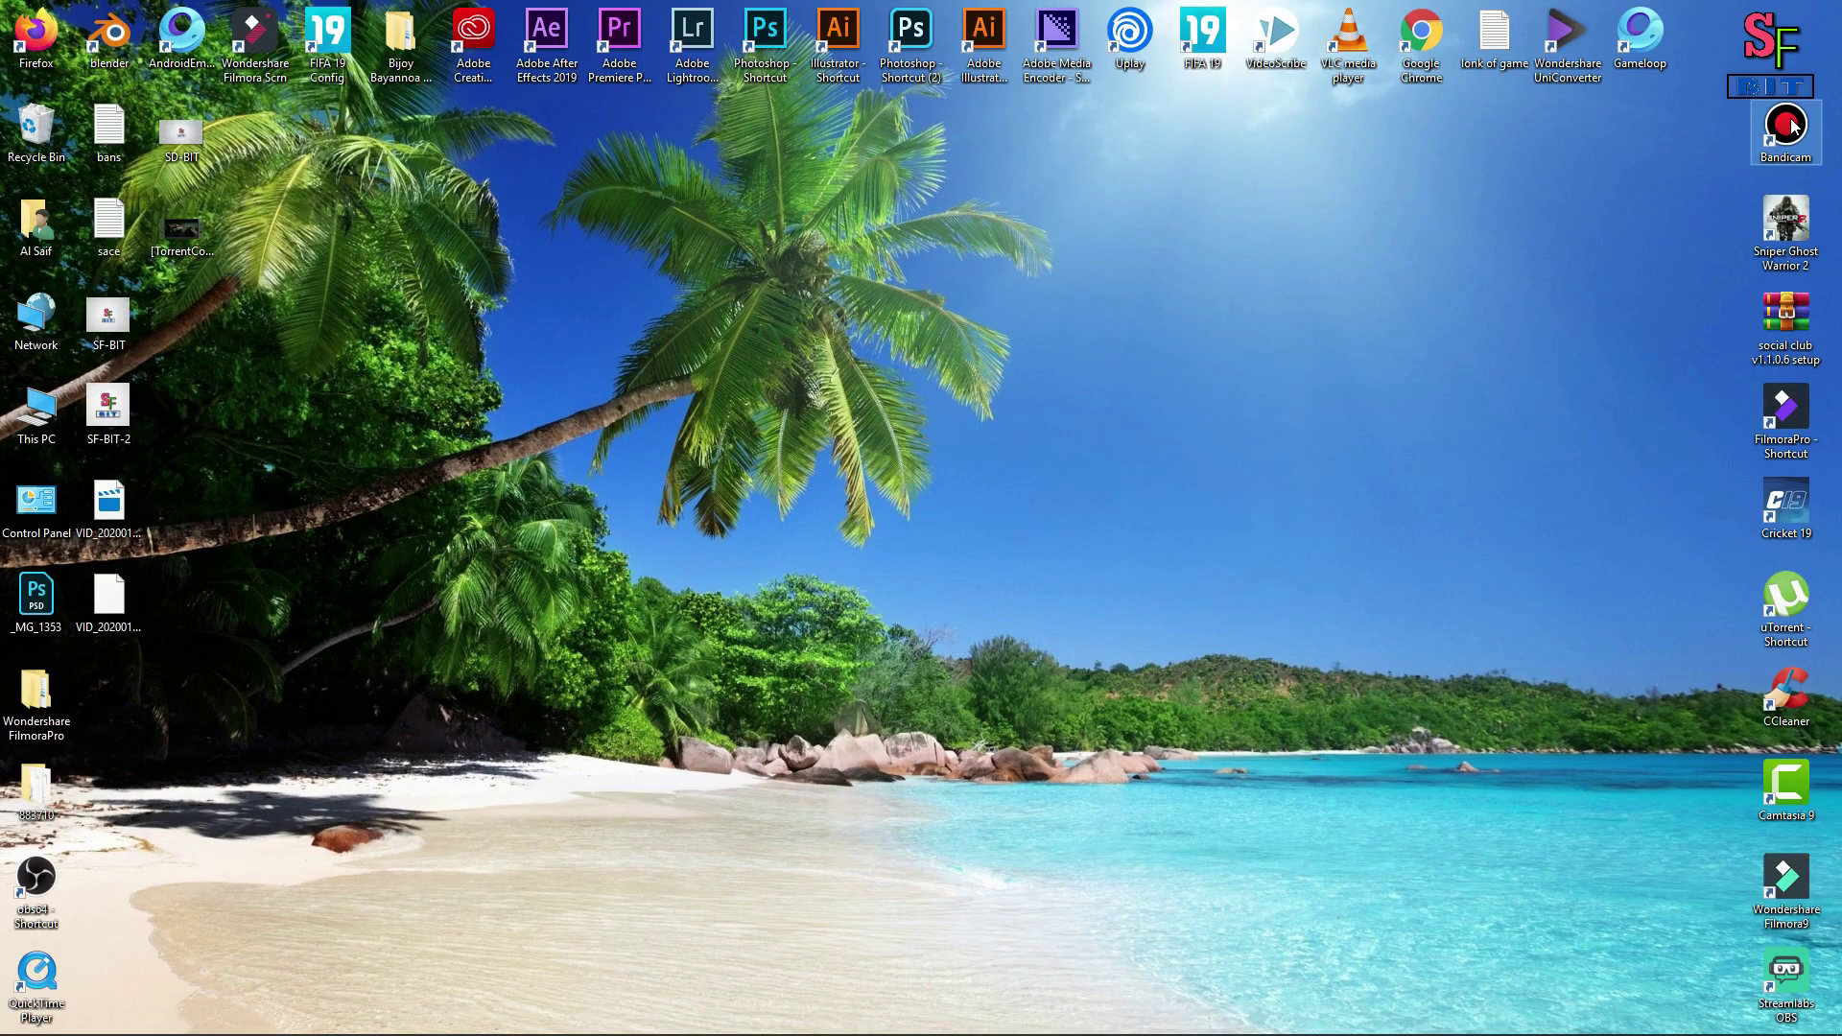
{"action": "double_click", "coordinate": [1788, 125]}
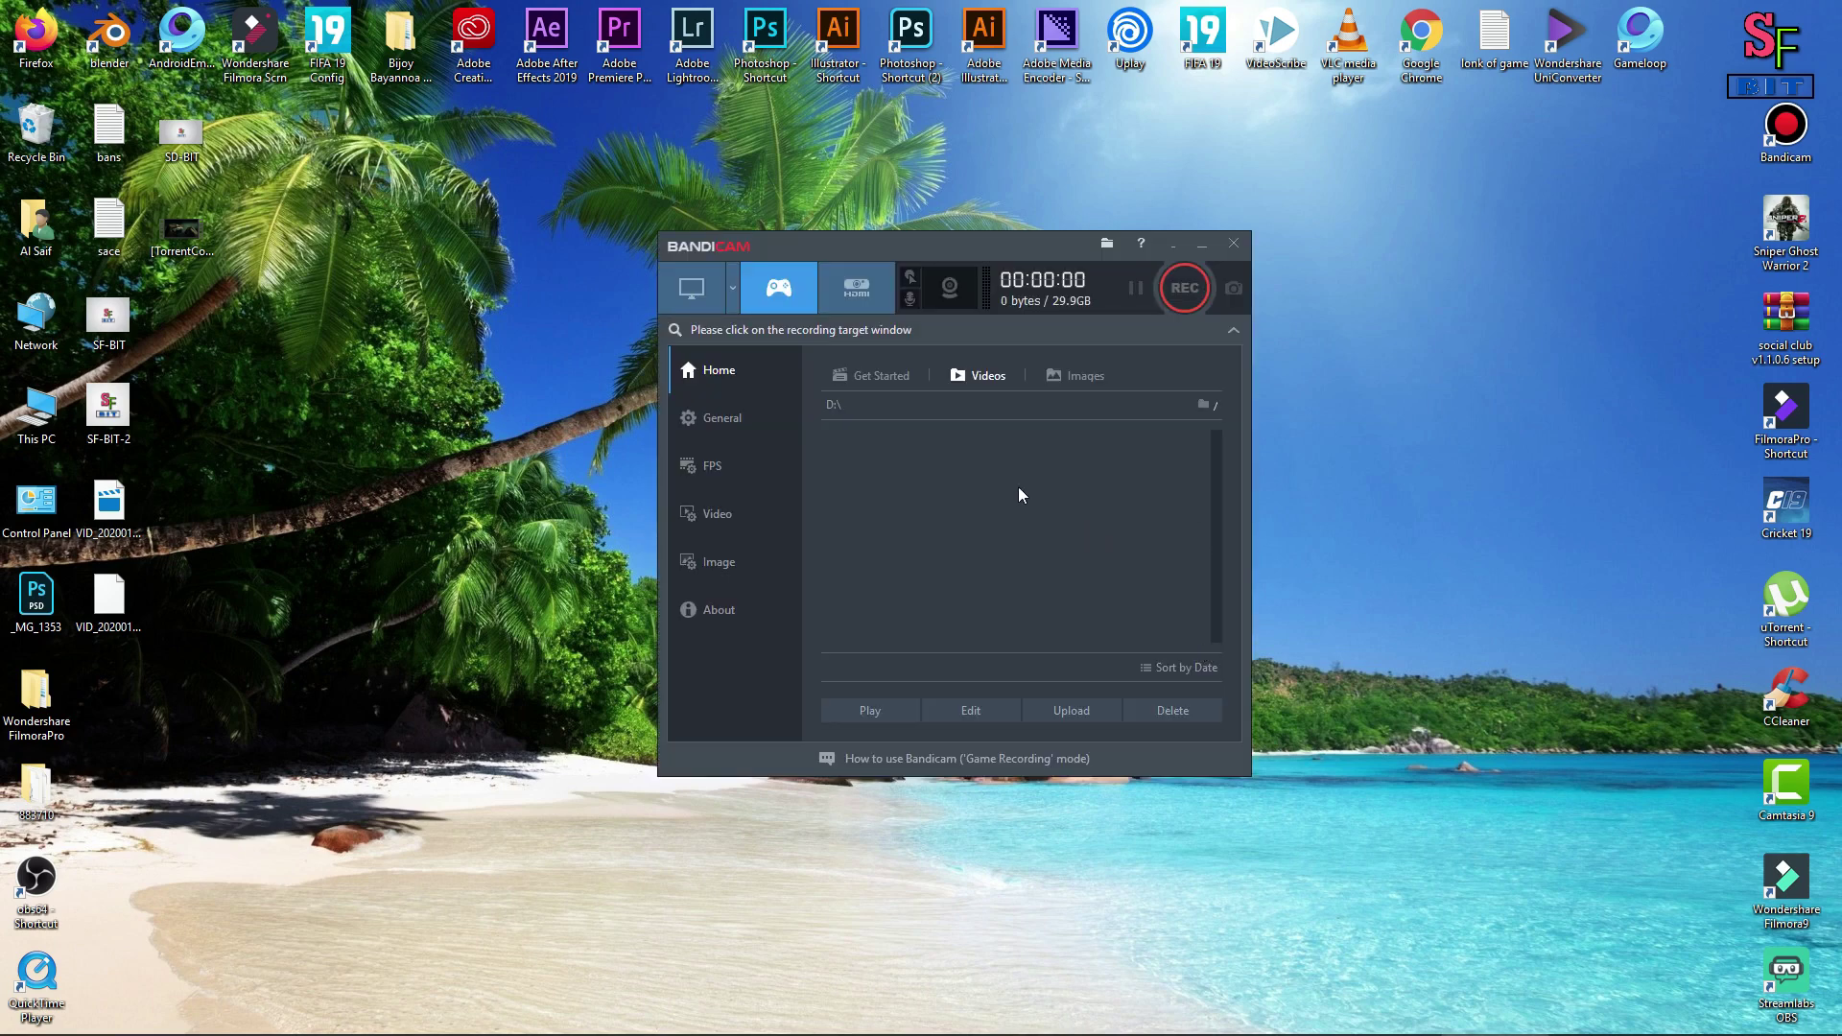
{"action": "left_click_drag", "start_coordinate": [1062, 245], "coordinate": [1127, 263]}
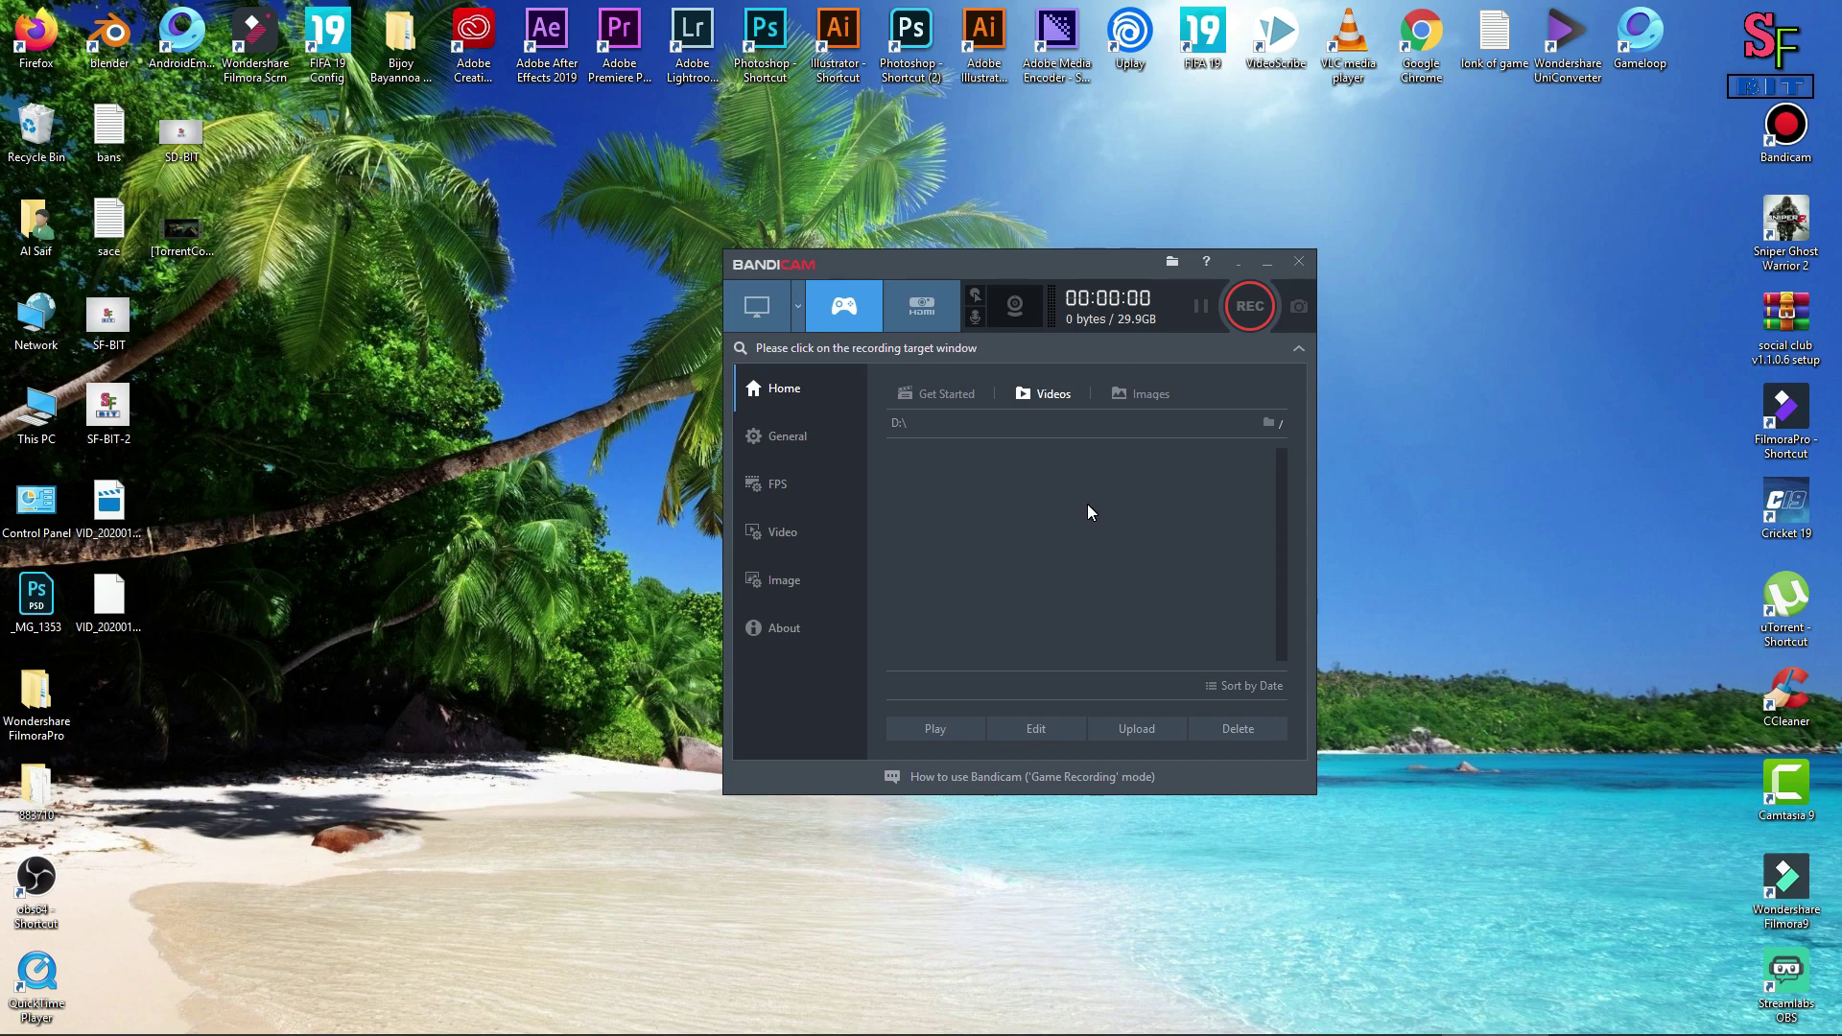
{"action": "mouse_move", "coordinate": [1056, 261]}
{"action": "left_mouse_down"}
{"action": "mouse_move", "coordinate": [954, 249]}
{"action": "mouse_move", "coordinate": [1062, 266]}
{"action": "left_mouse_up"}
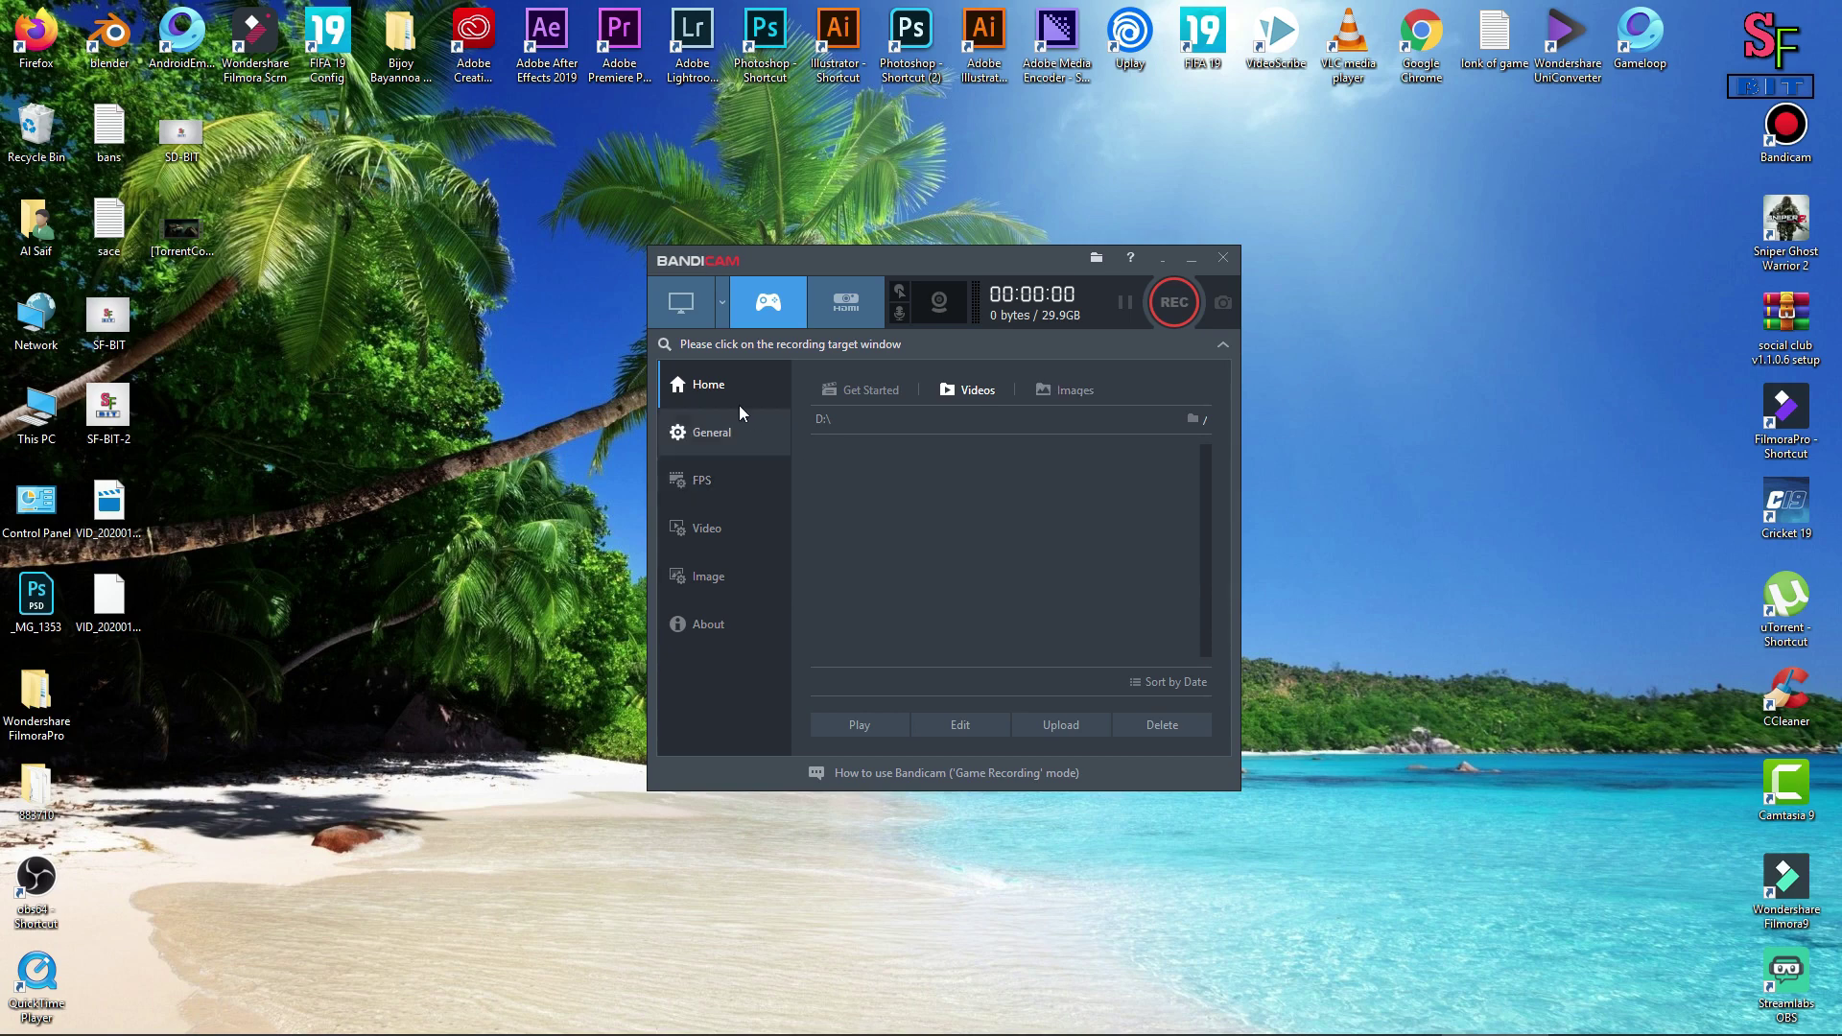
Review Bandicam's Get Started, Videos and Images home pages and its general options.
{"action": "left_click", "coordinate": [857, 383]}
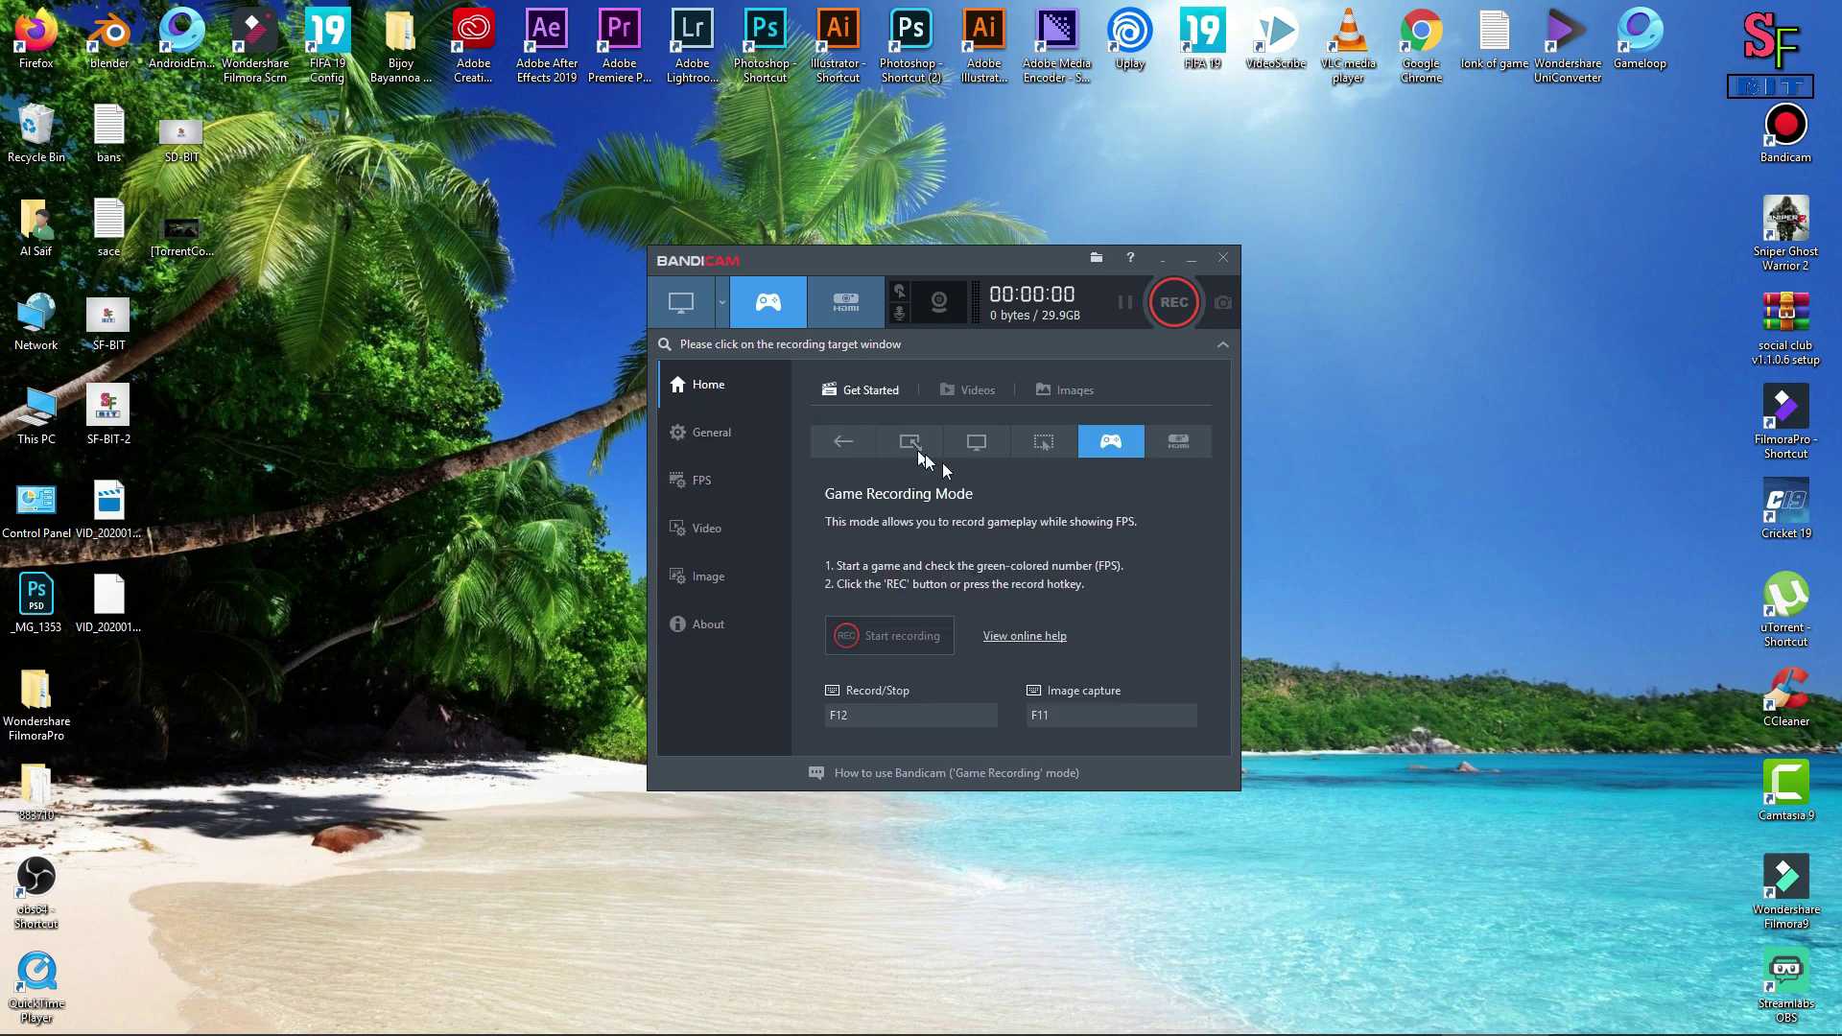
{"action": "left_click", "coordinate": [937, 397]}
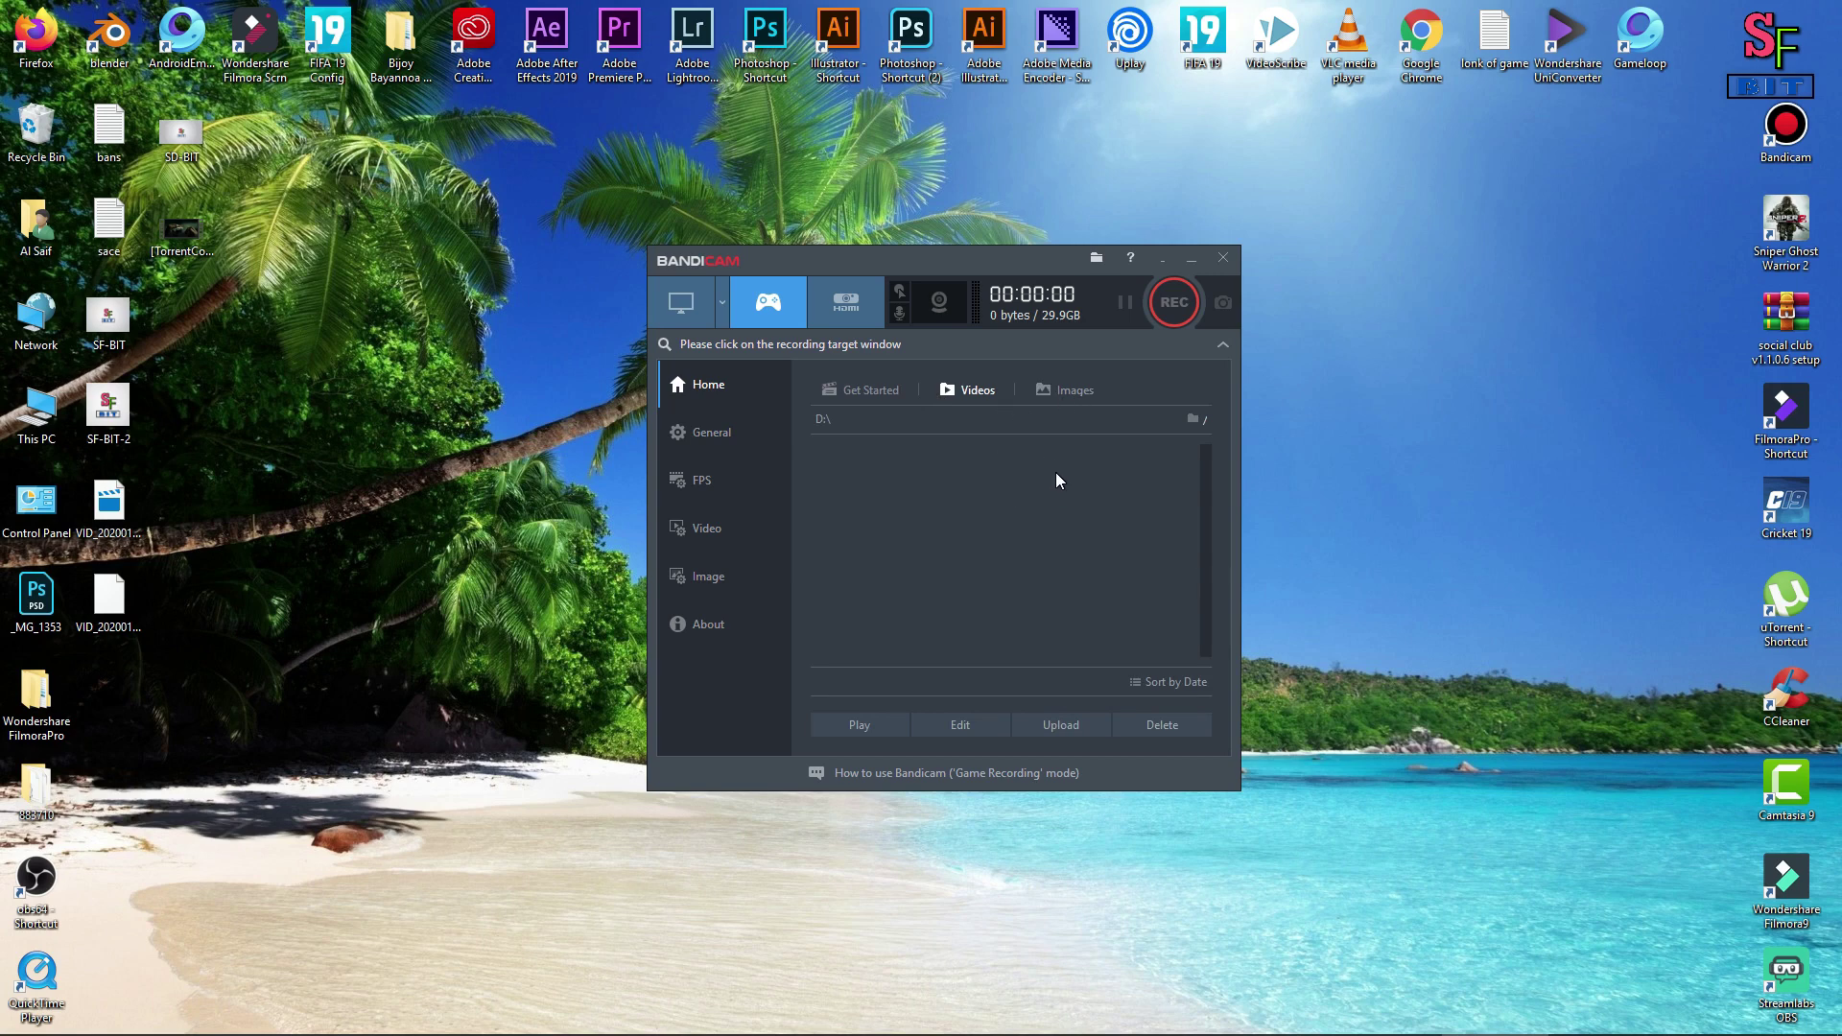
{"action": "left_click", "coordinate": [1047, 394]}
{"action": "left_click", "coordinate": [854, 393]}
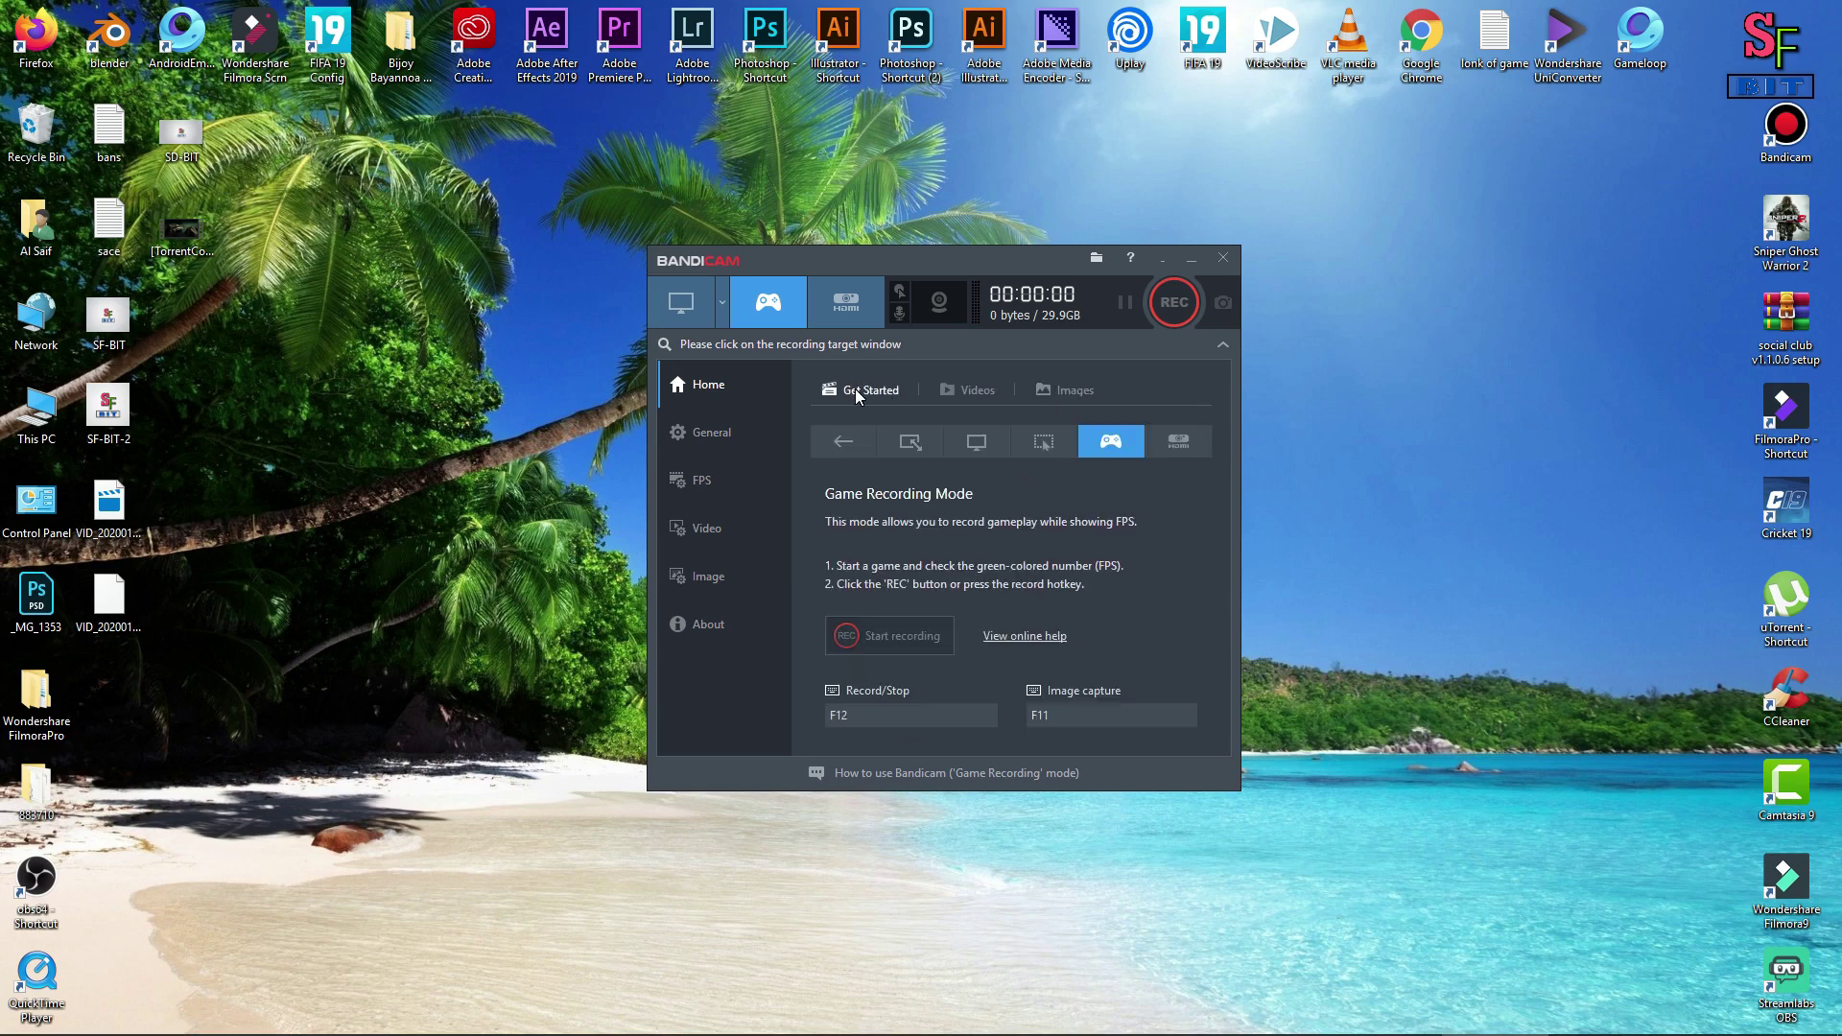
{"action": "left_click", "coordinate": [945, 389]}
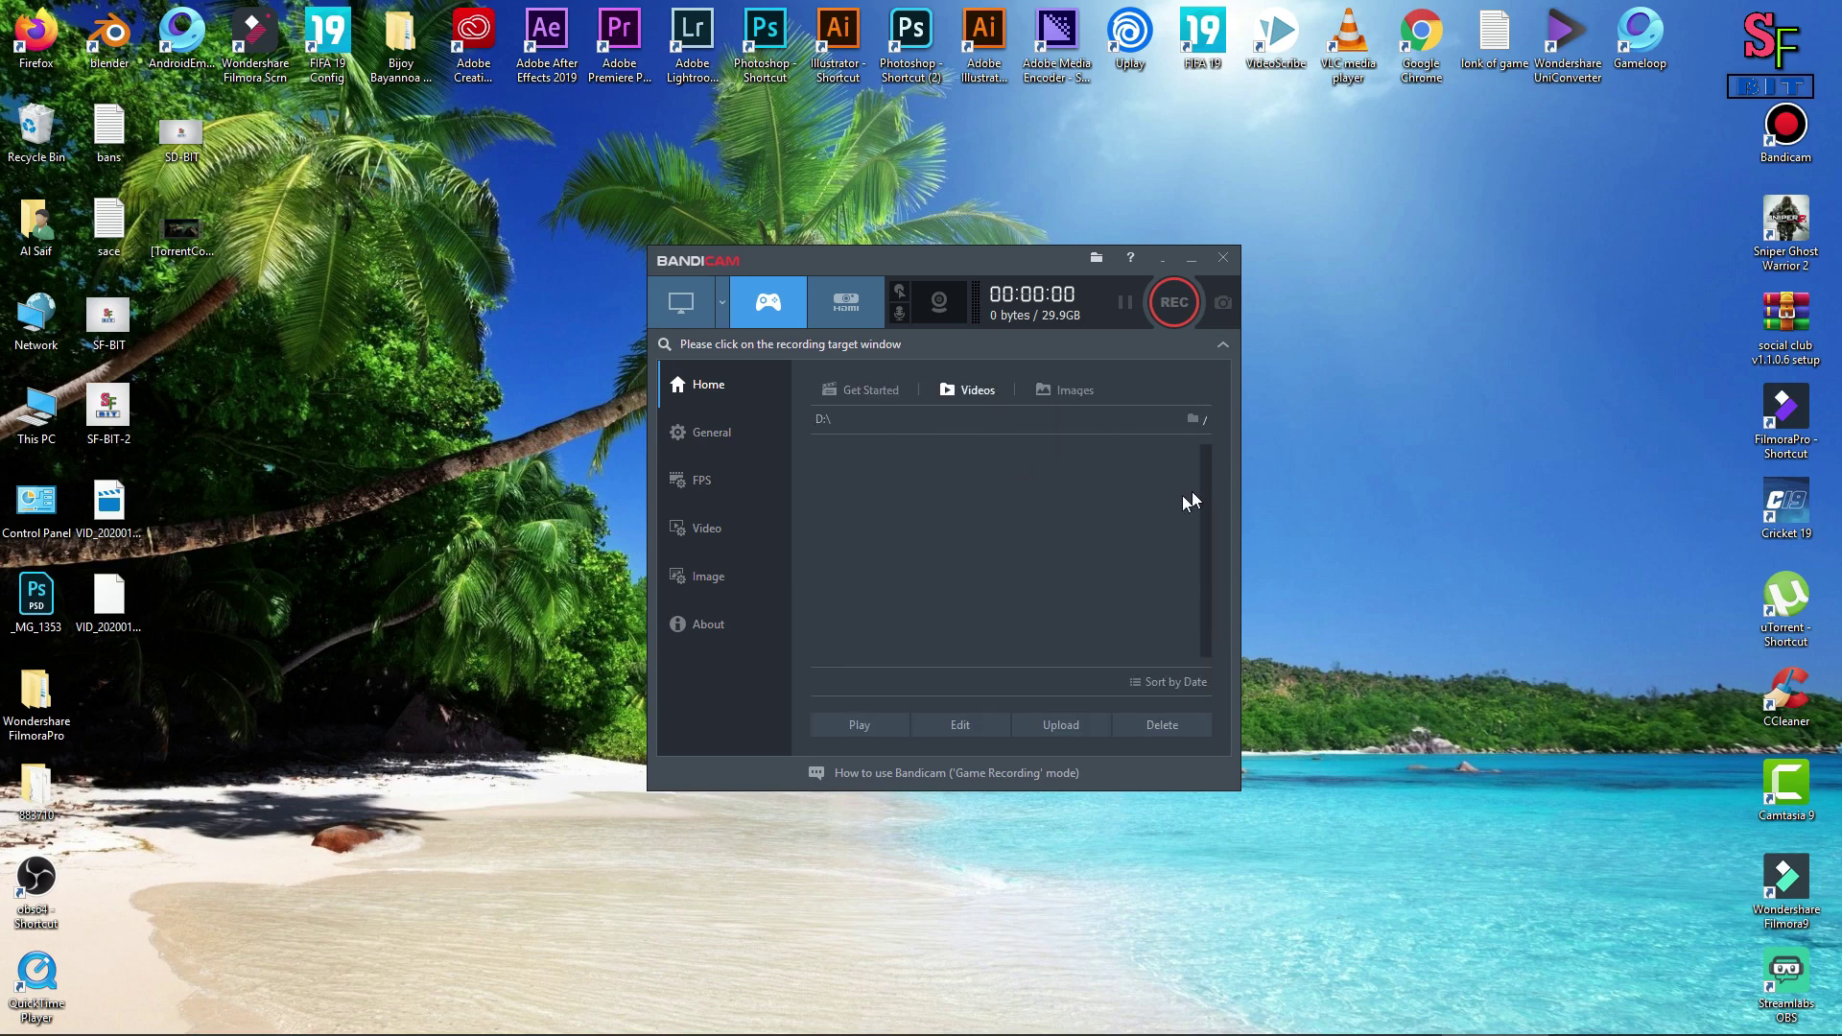
{"action": "left_click", "coordinate": [724, 451]}
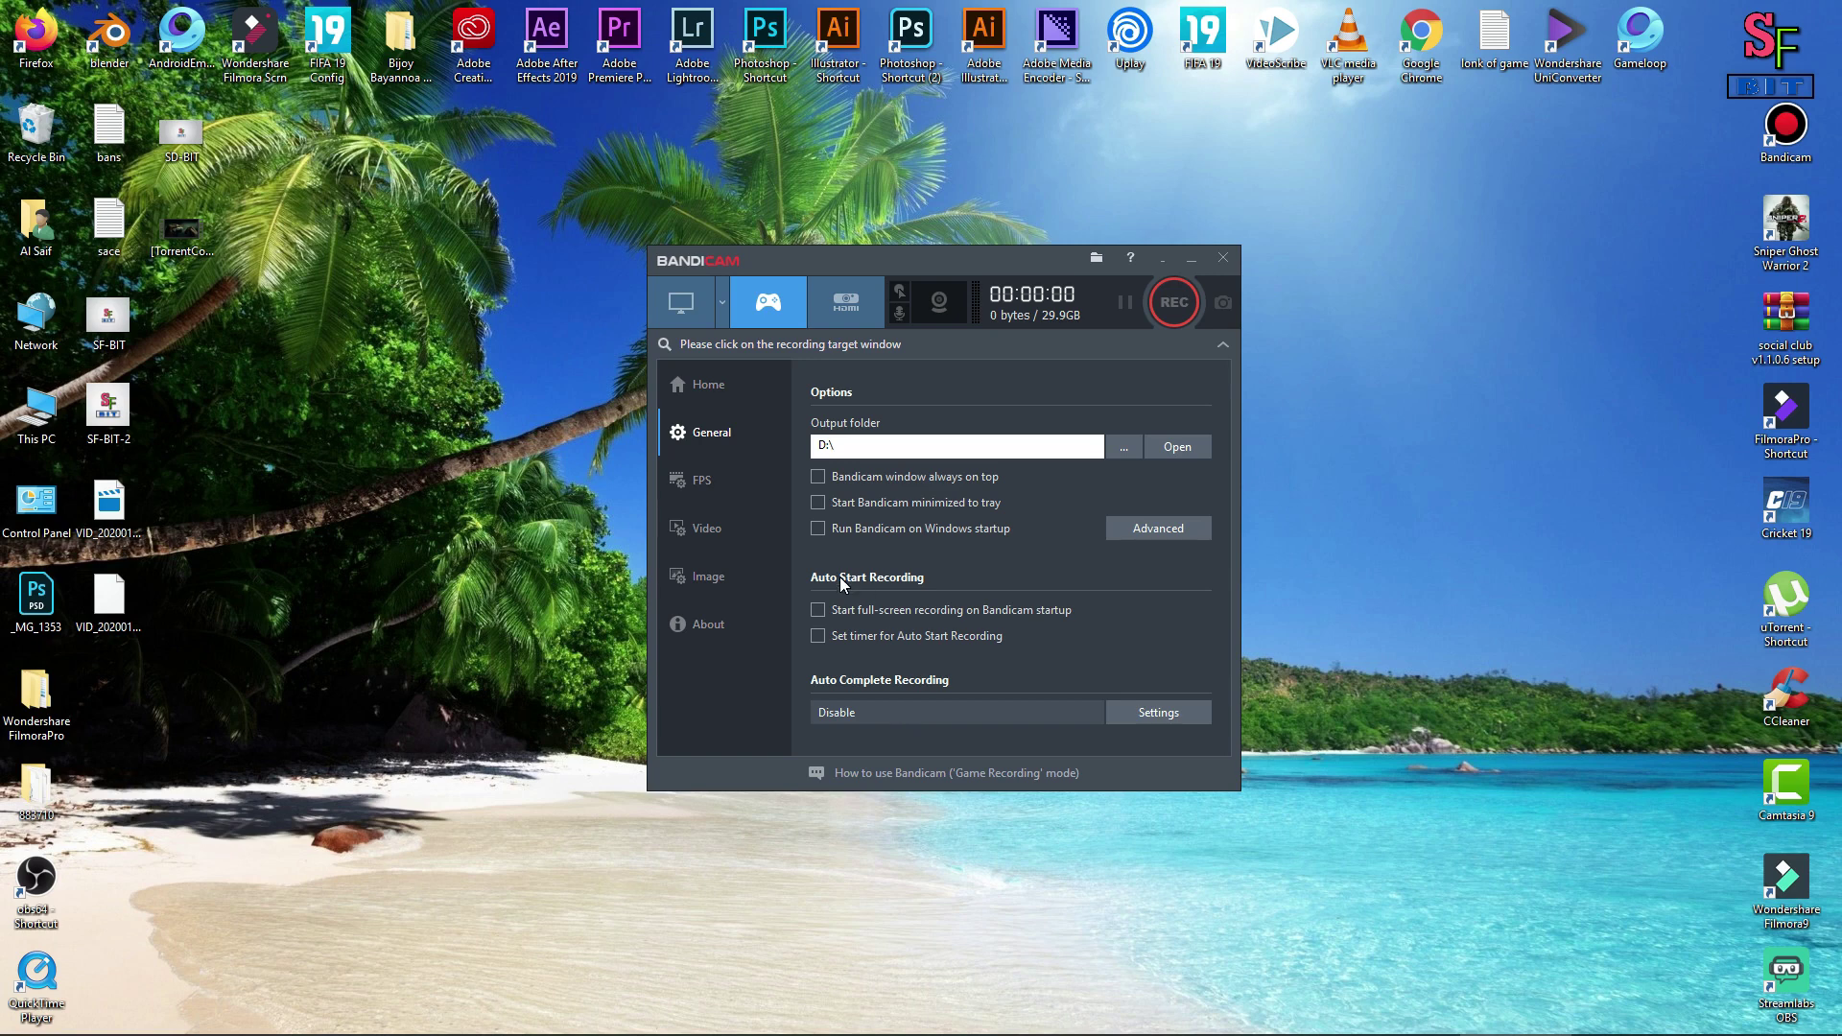
Try the FPS overlay in the top-middle, top-right and top-left positions and the position hotkey, leaving both options disabled.
{"action": "left_click", "coordinate": [720, 480]}
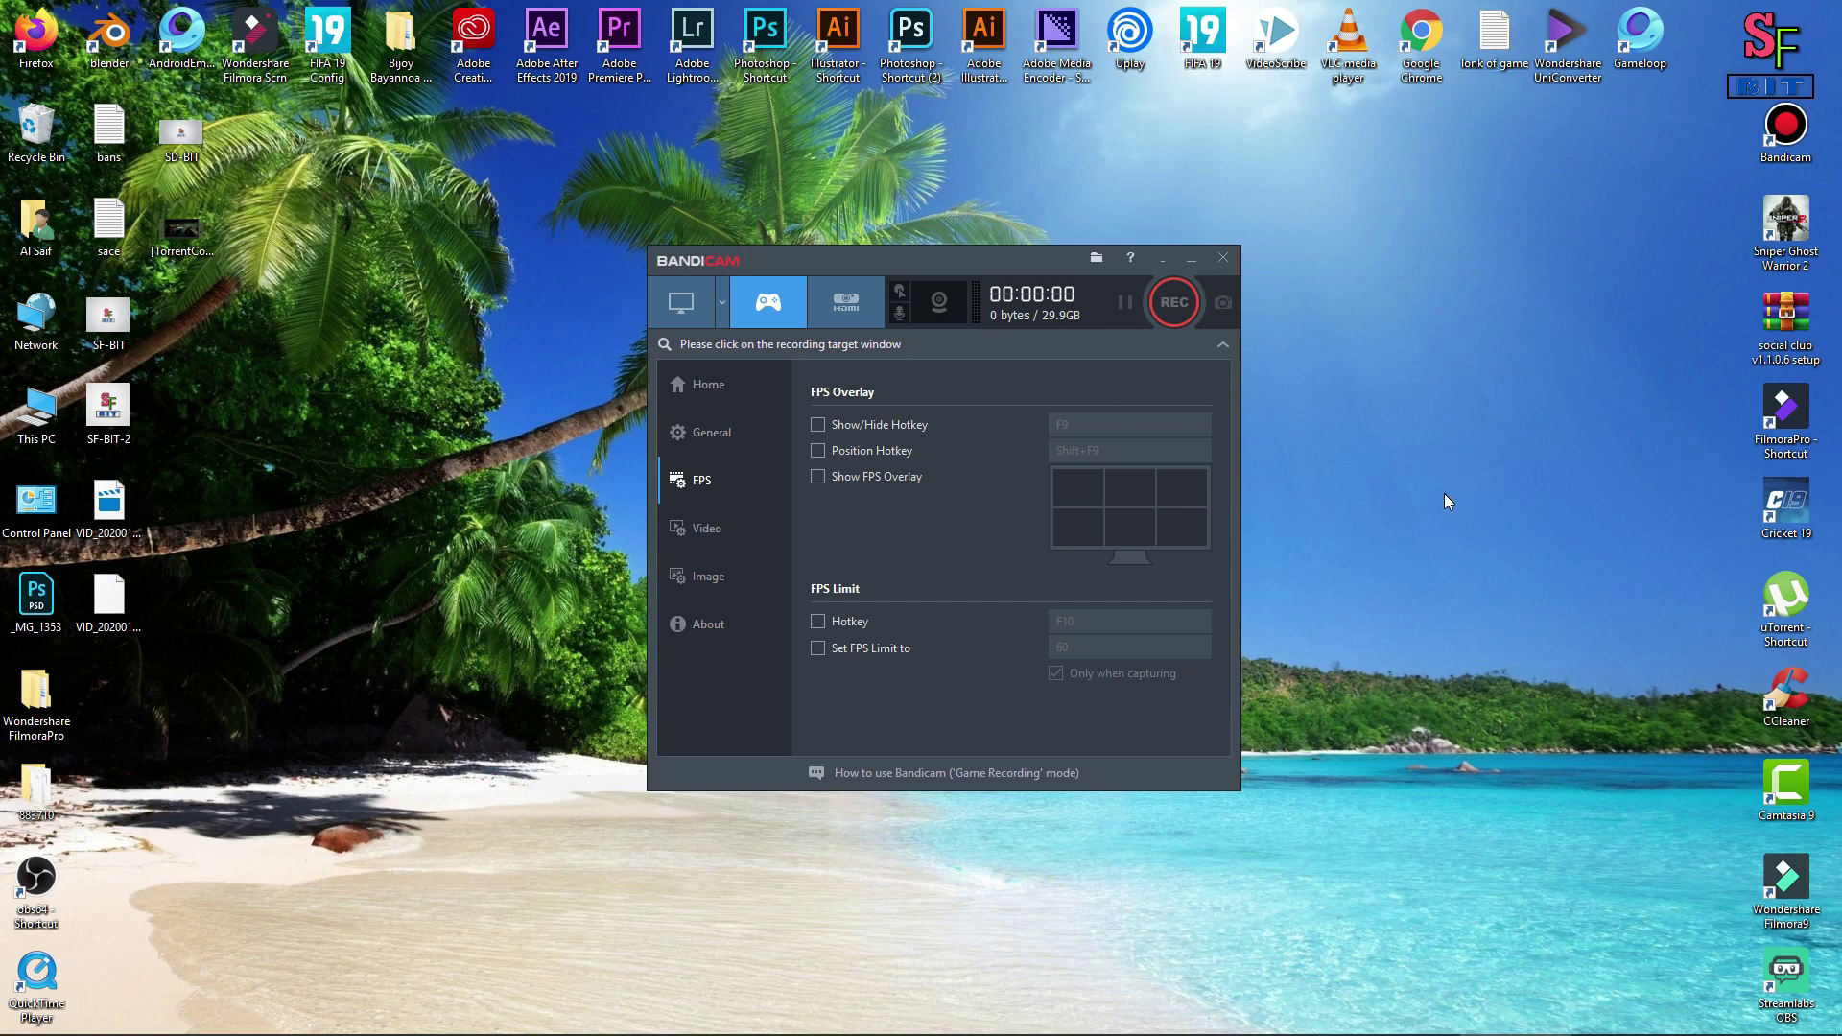
{"action": "left_click", "coordinate": [818, 478]}
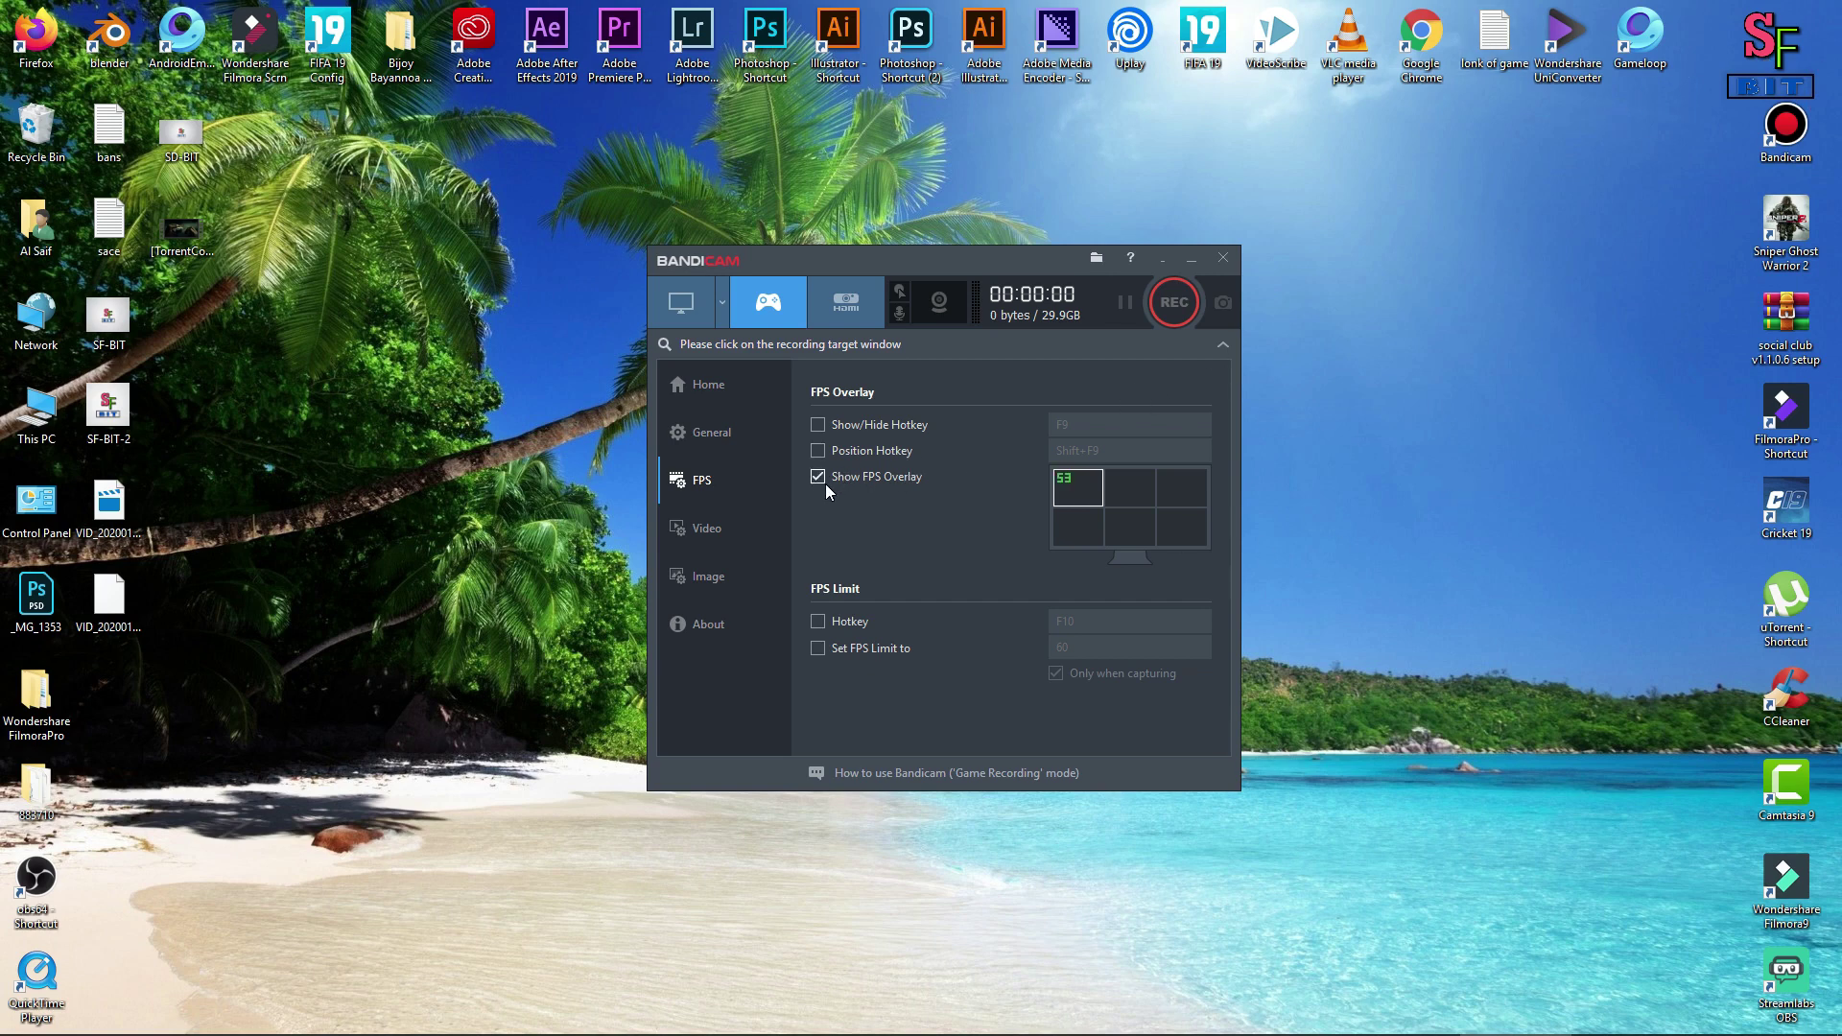
{"action": "left_click", "coordinate": [1125, 485]}
{"action": "left_click", "coordinate": [1178, 488]}
{"action": "left_click", "coordinate": [1096, 492]}
{"action": "left_click", "coordinate": [831, 480]}
{"action": "left_click", "coordinate": [833, 480]}
{"action": "left_click", "coordinate": [818, 475]}
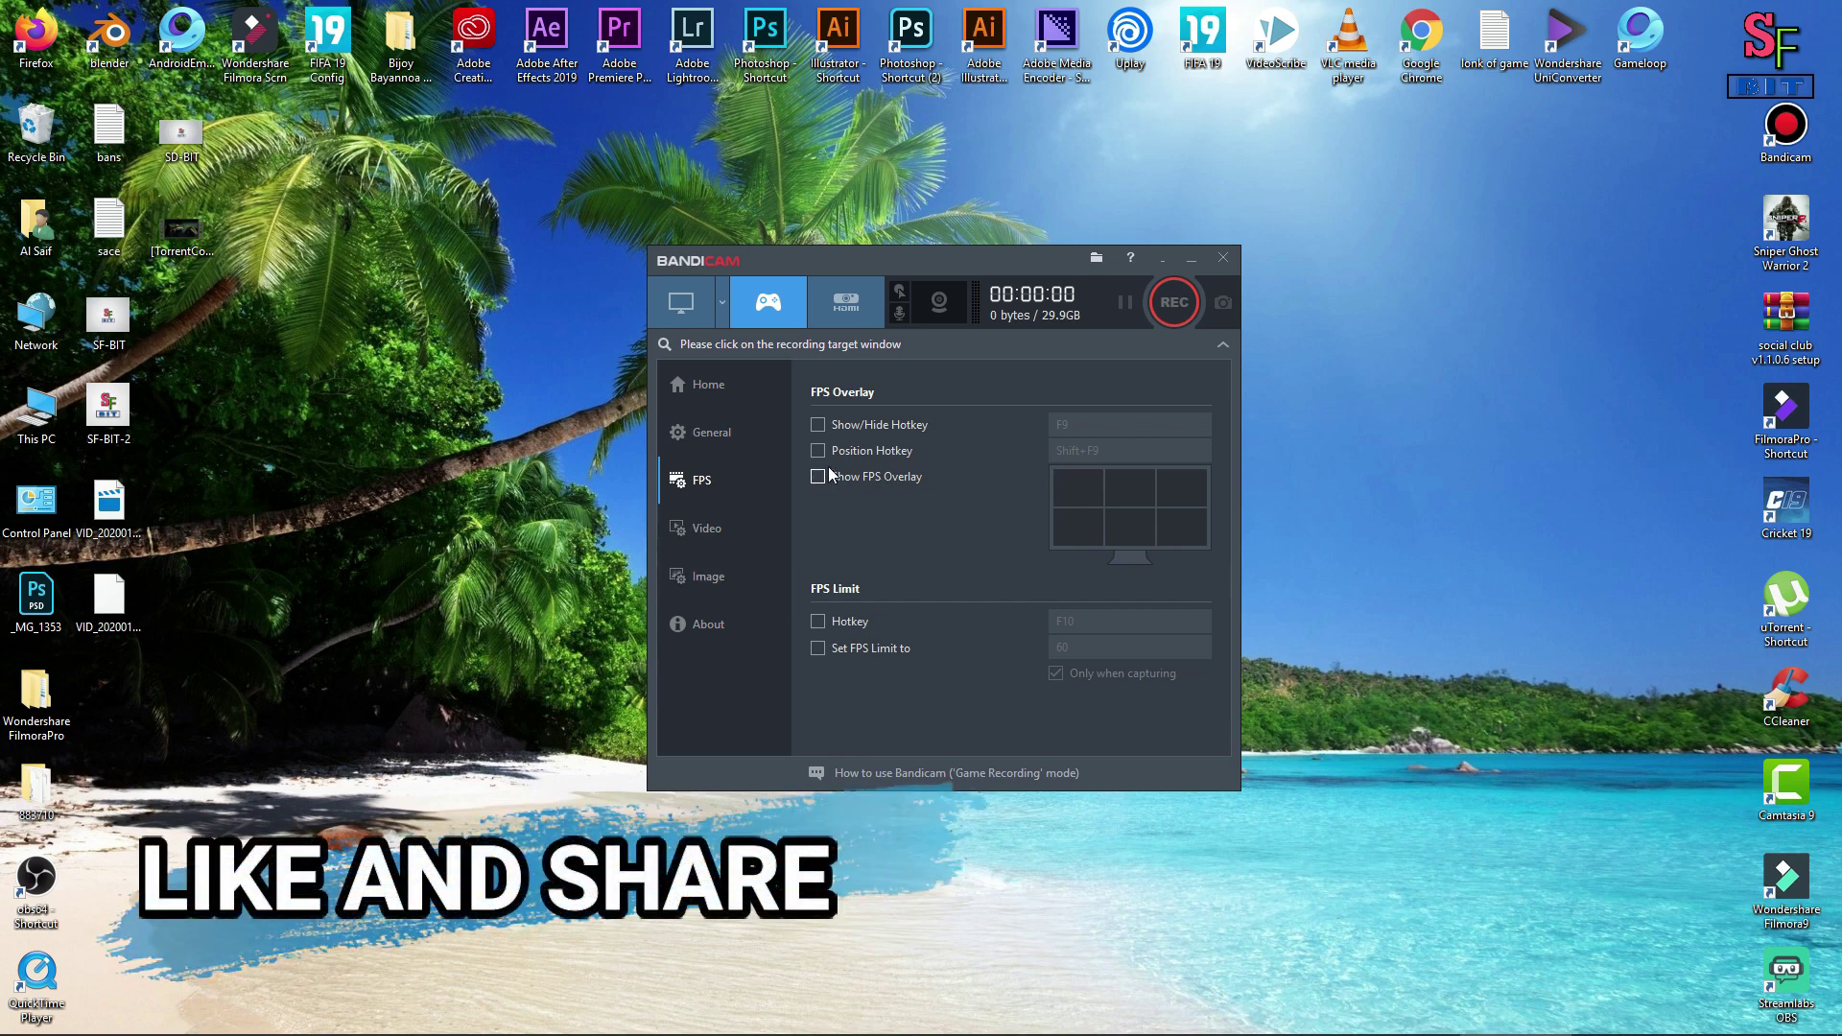
{"action": "left_click", "coordinate": [817, 451]}
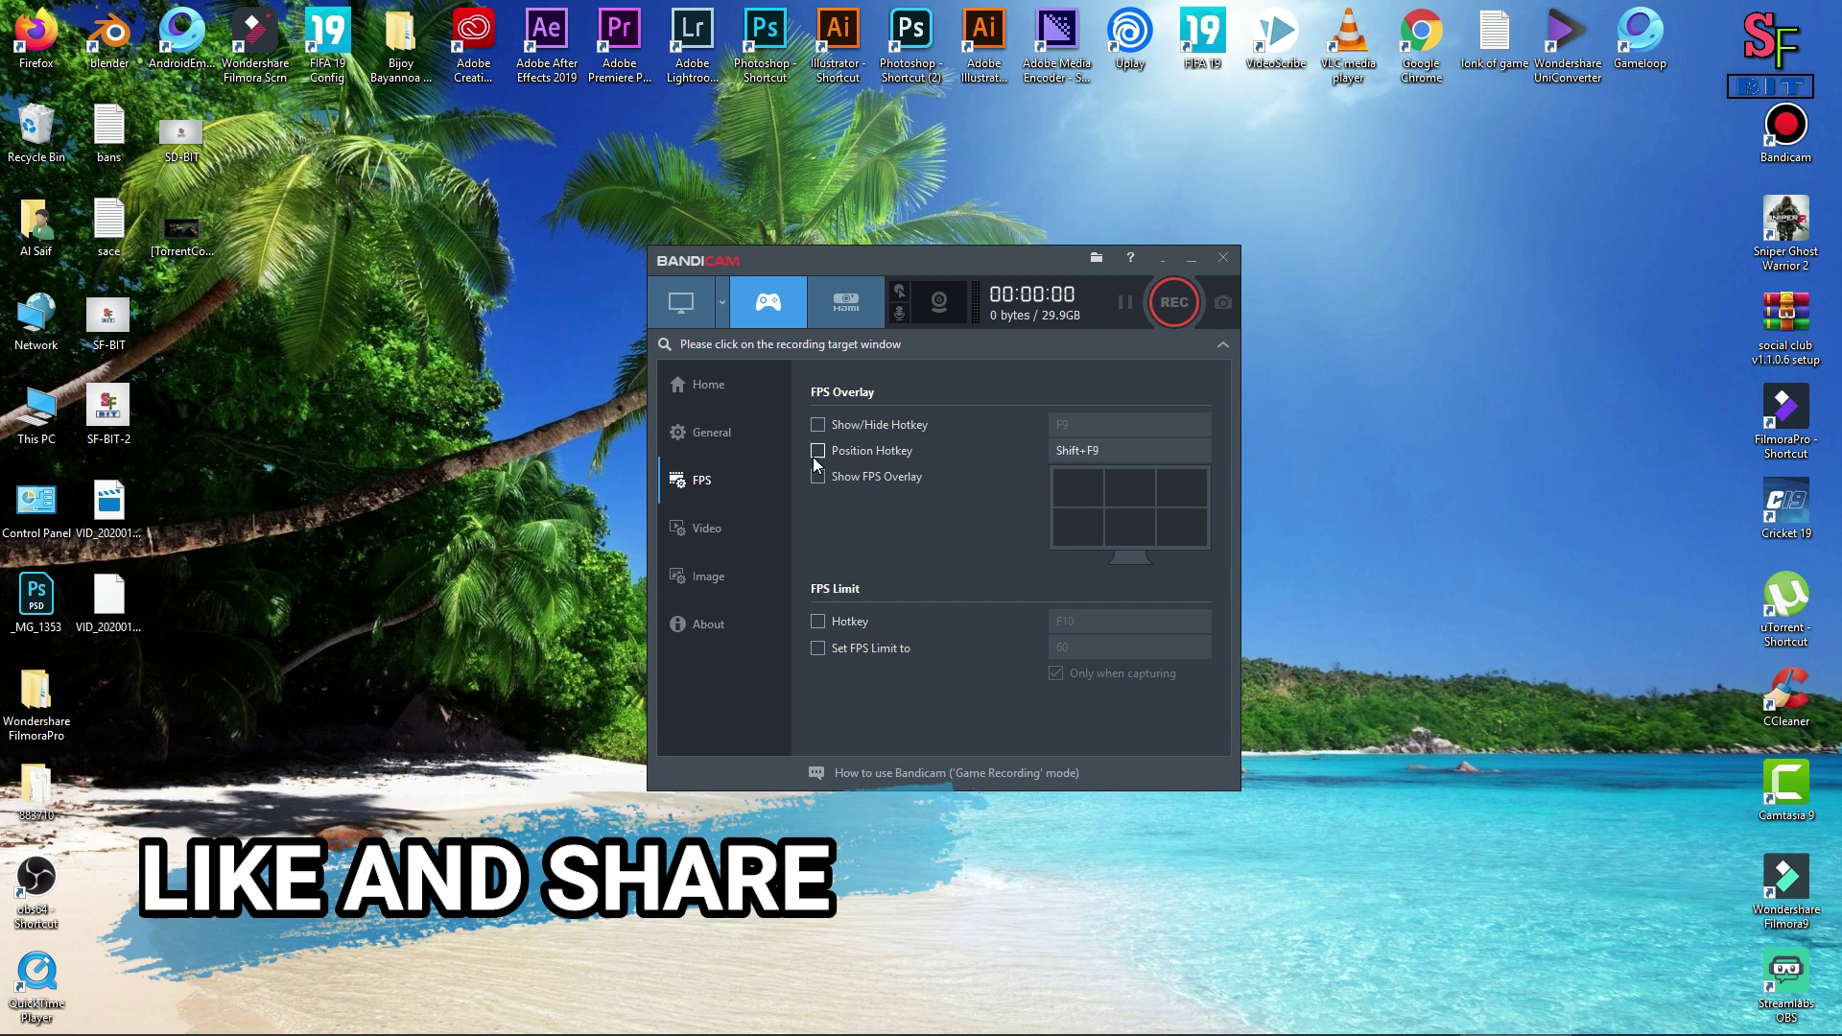
{"action": "left_click", "coordinate": [815, 453]}
Open the video recording settings and review the Sound options, including the primary and secondary sound device choices.
{"action": "left_click", "coordinate": [723, 530]}
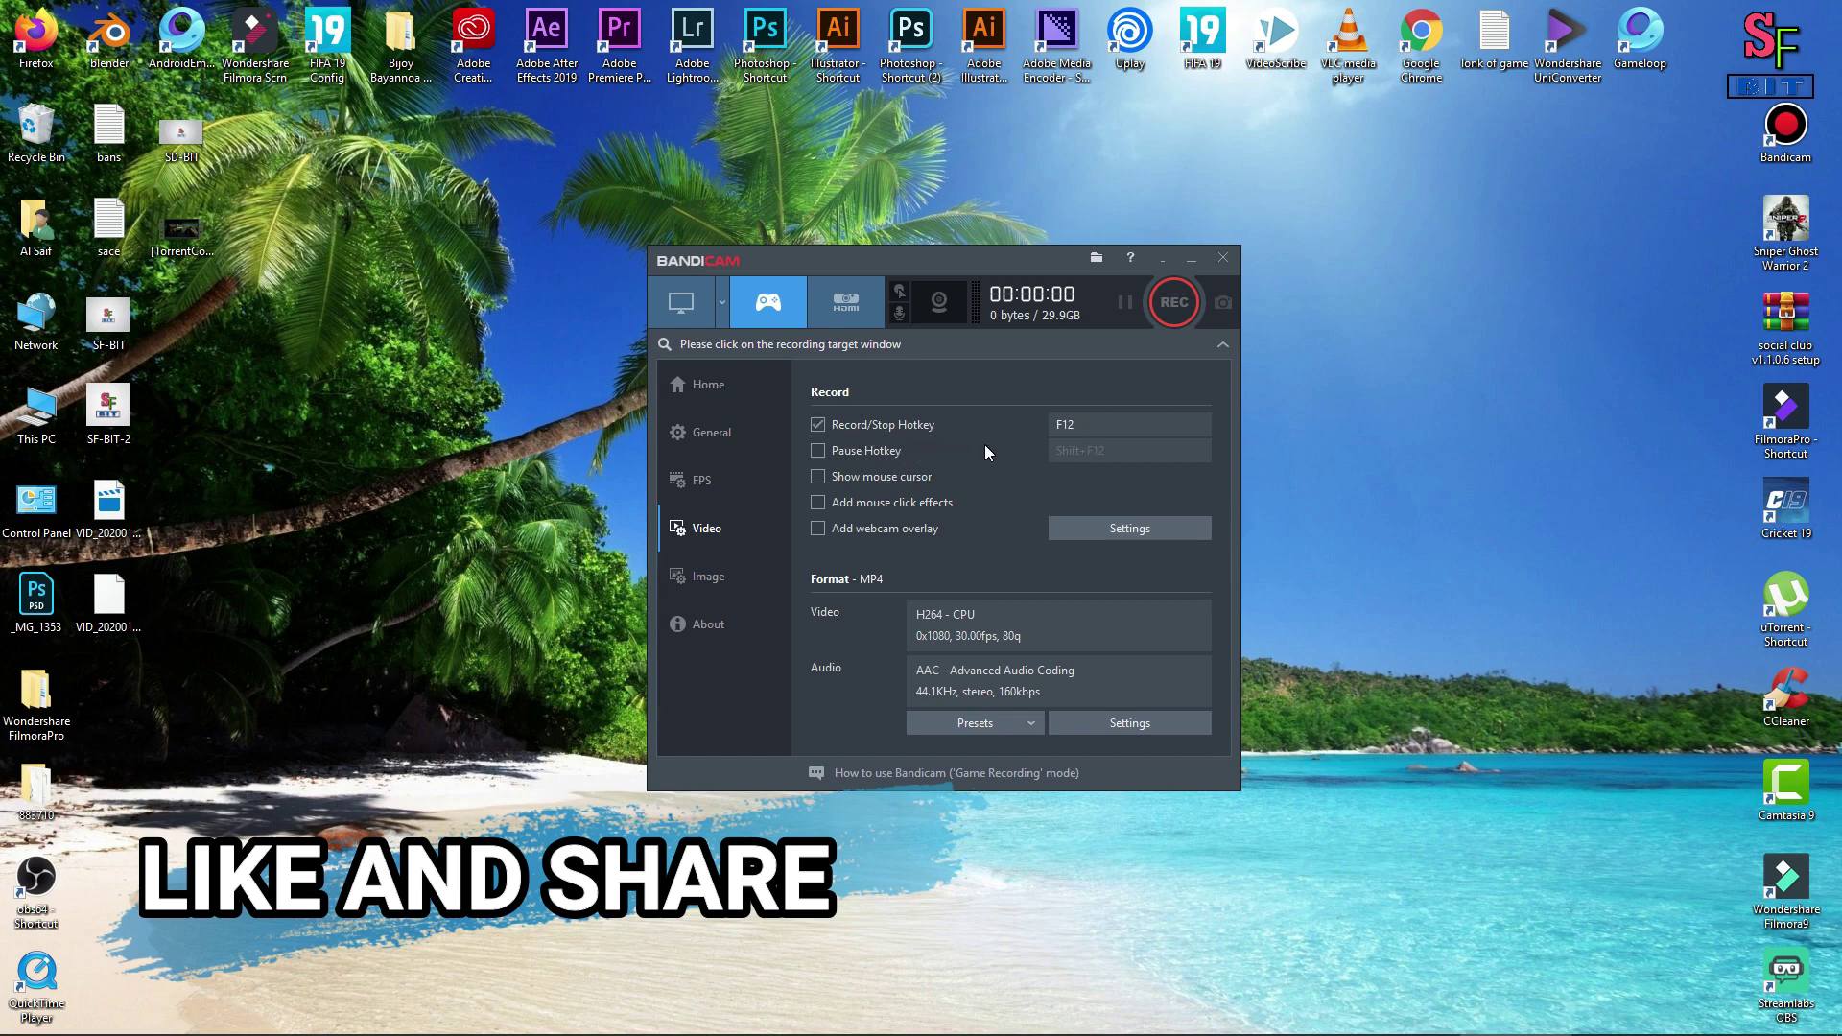
{"action": "left_click", "coordinate": [1051, 530]}
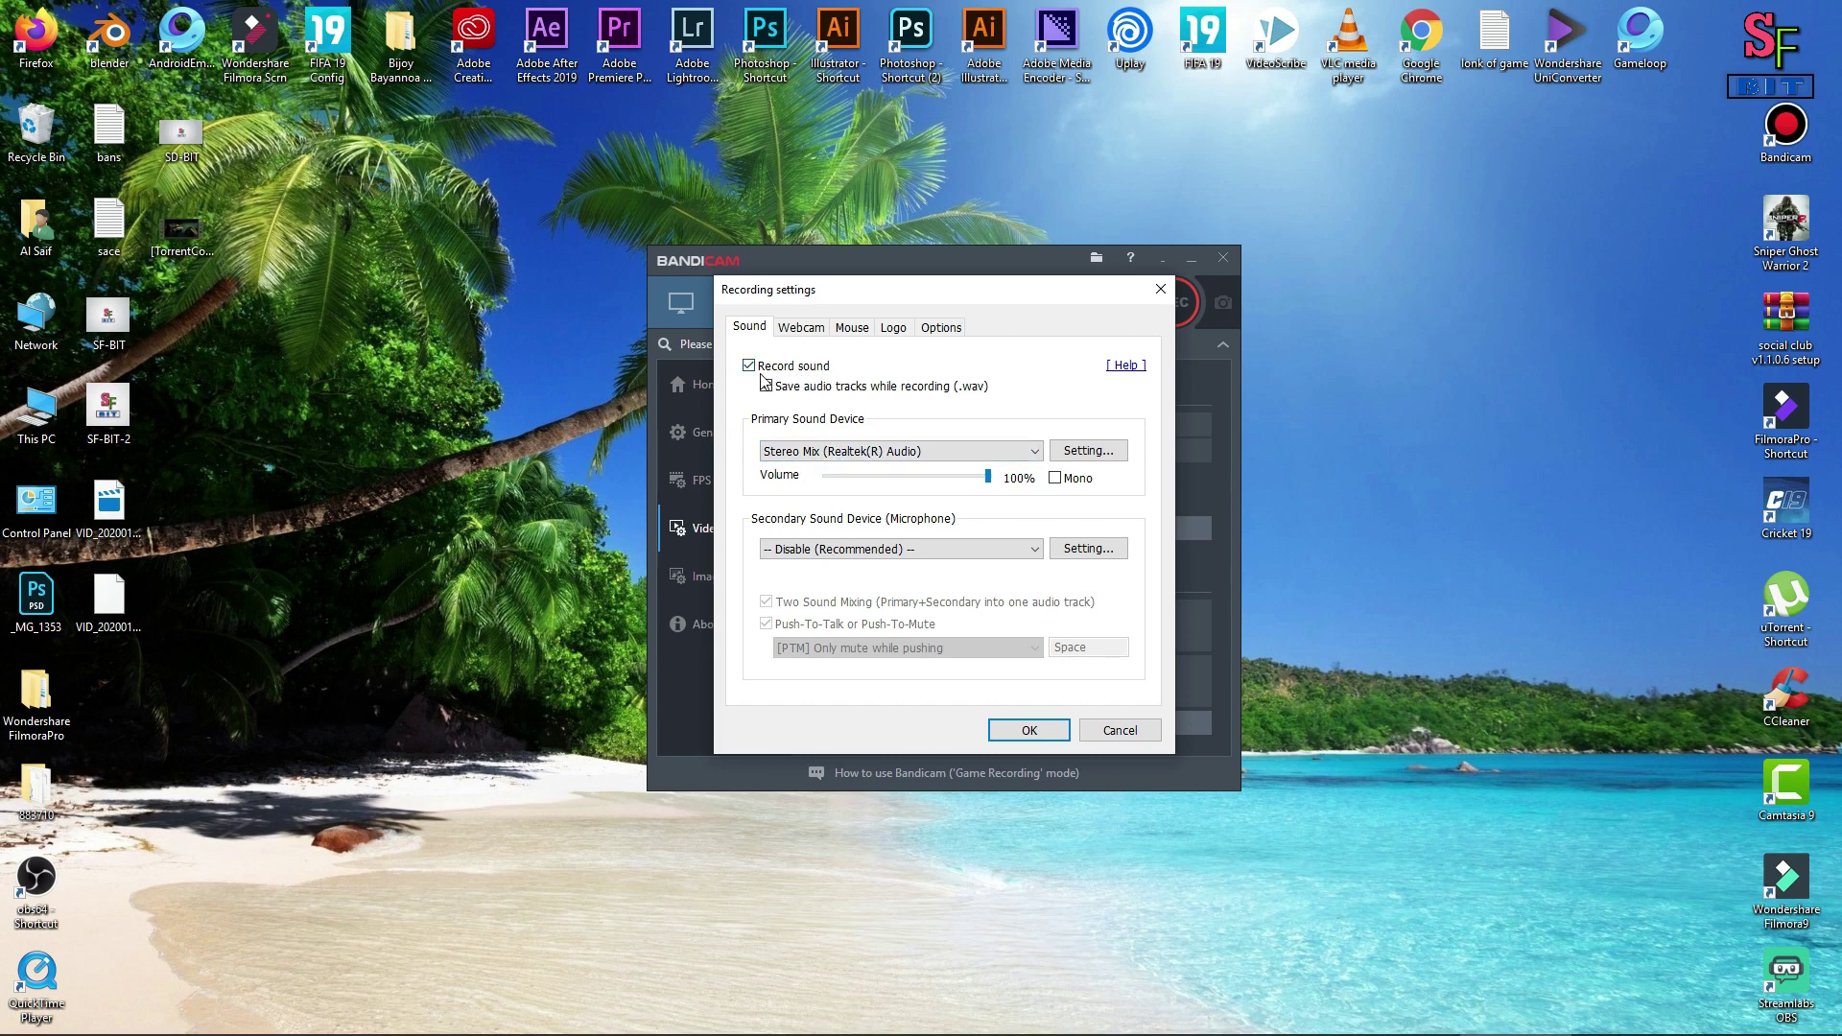
{"action": "left_click", "coordinate": [892, 455]}
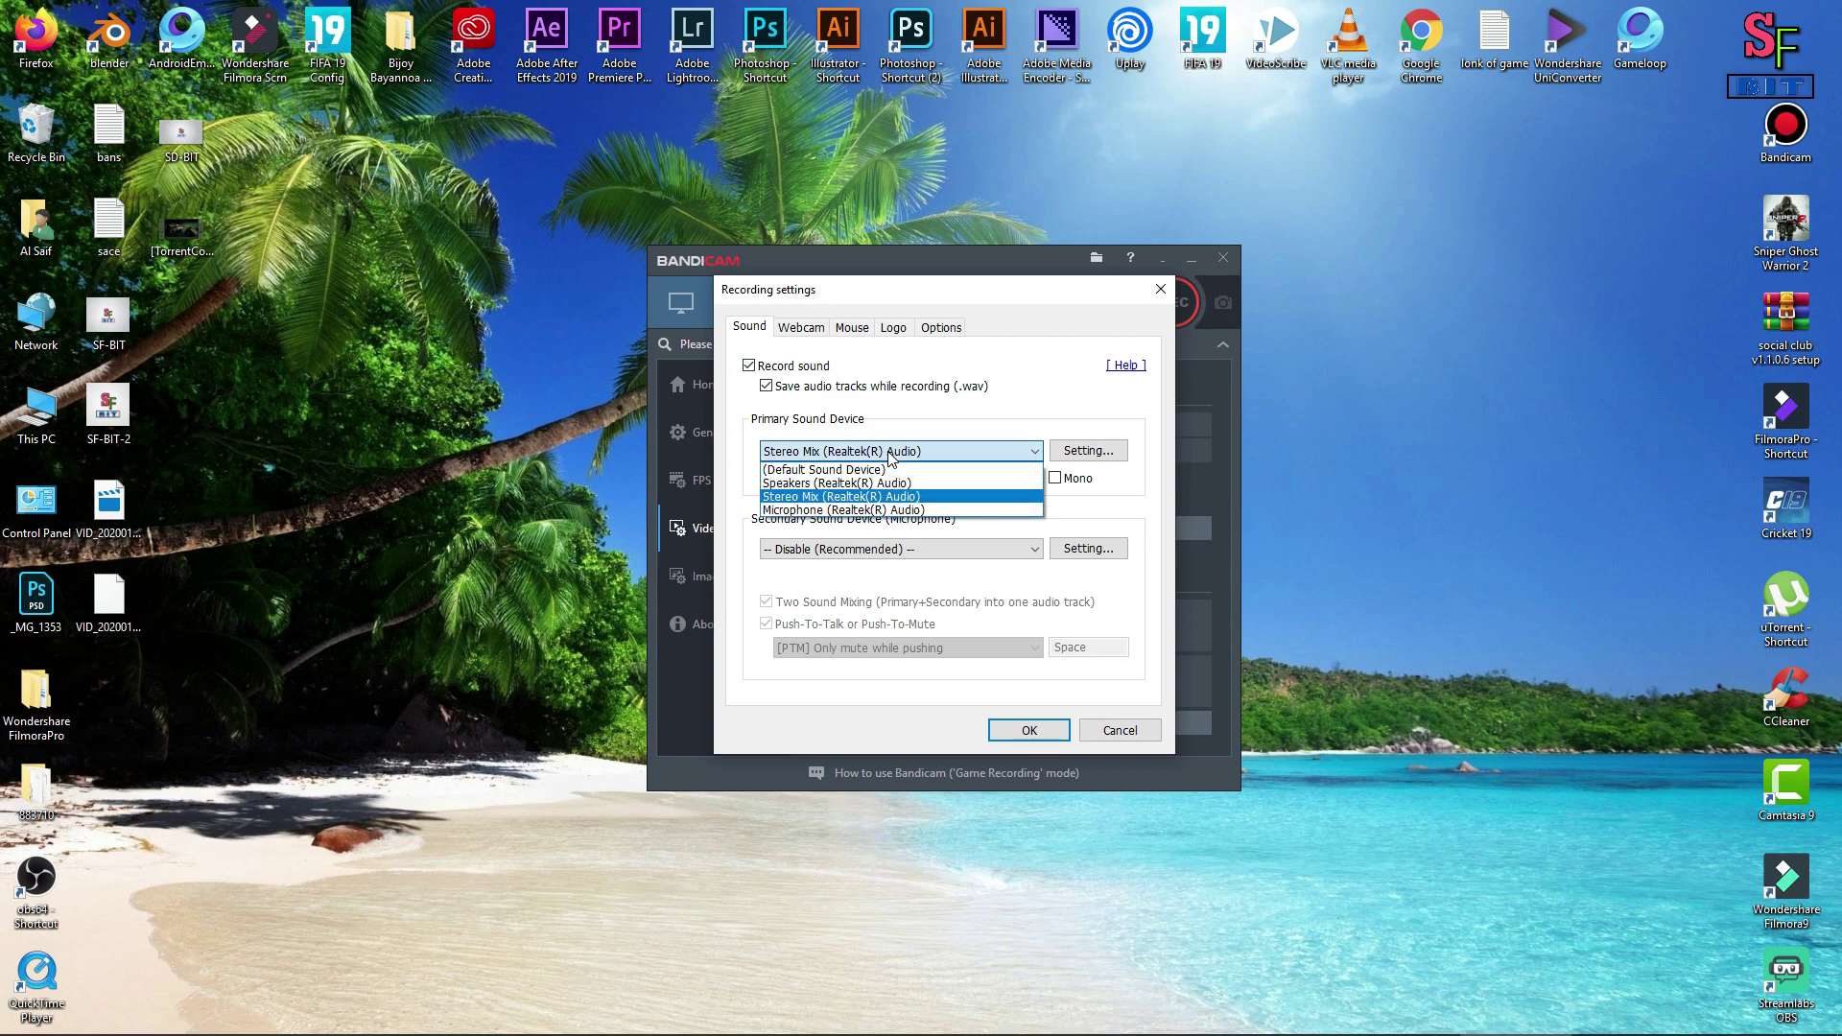
{"action": "left_click", "coordinate": [890, 457]}
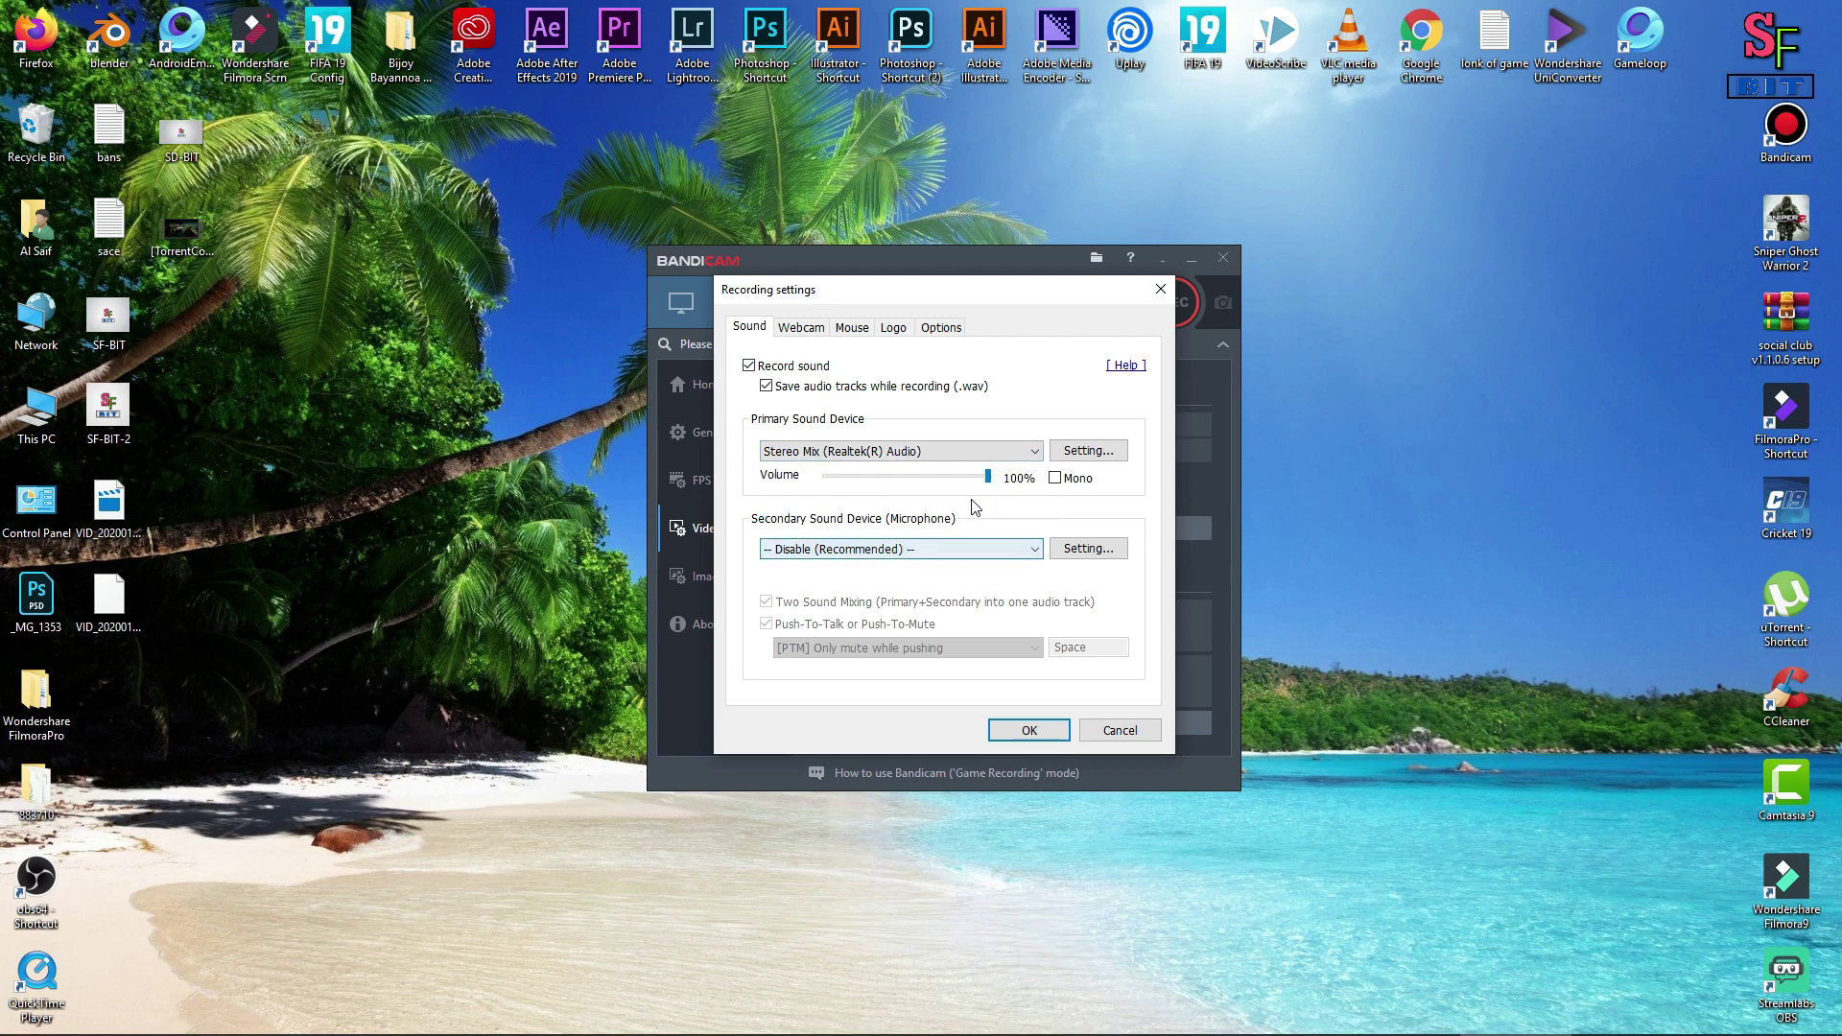
{"action": "left_click", "coordinate": [833, 548]}
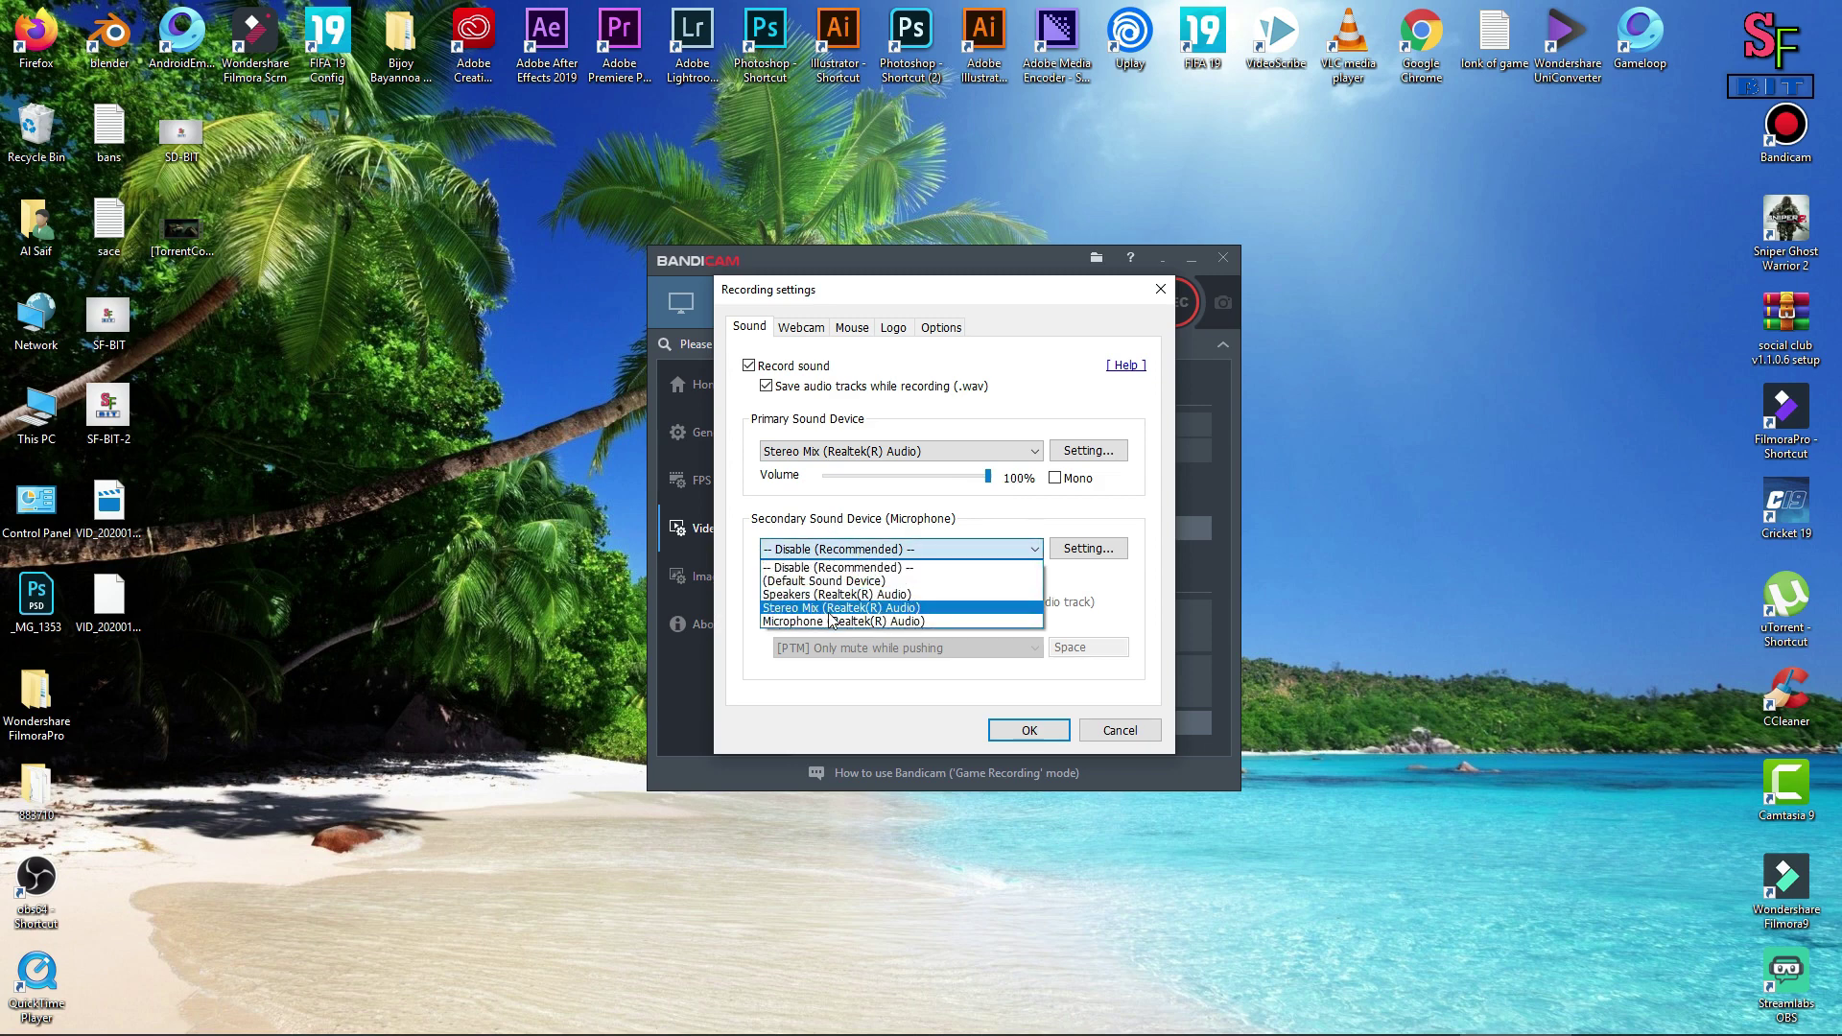
{"action": "left_click", "coordinate": [918, 550]}
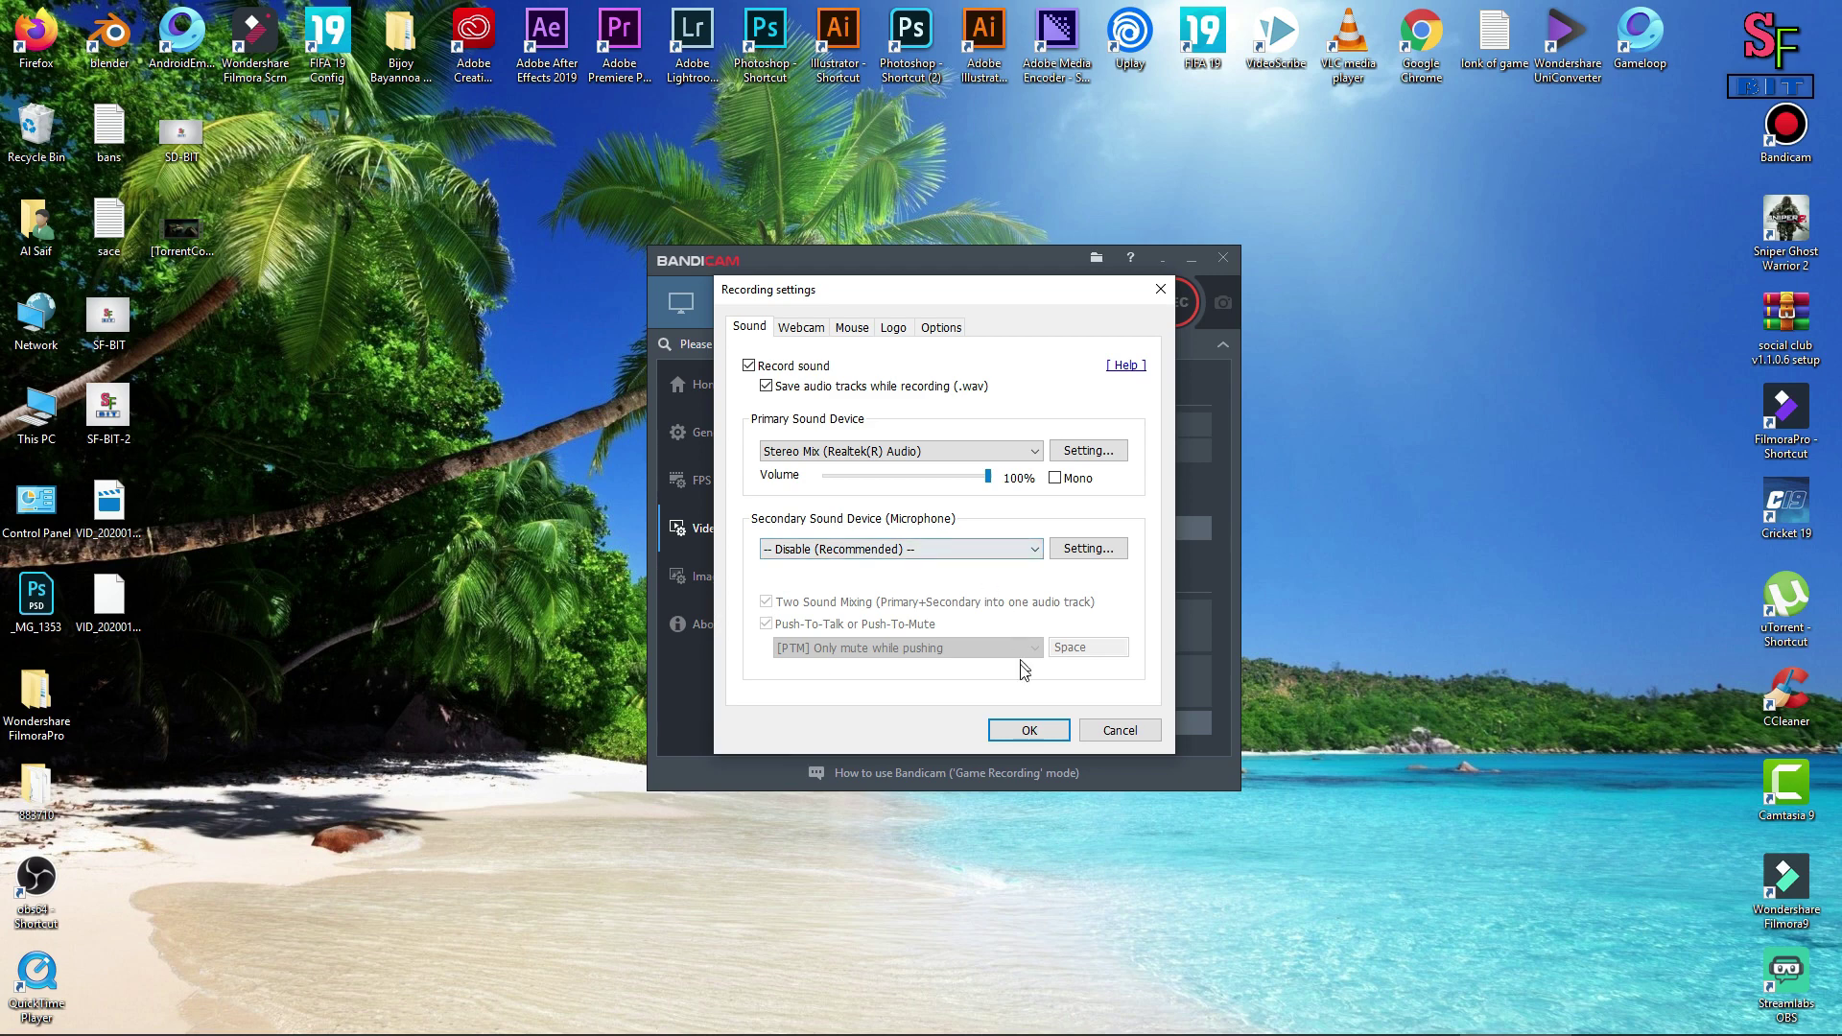
Check the webcam overlay settings, close the recording settings, and briefly look at the device recording mode before closing its windows.
{"action": "left_click", "coordinate": [806, 328]}
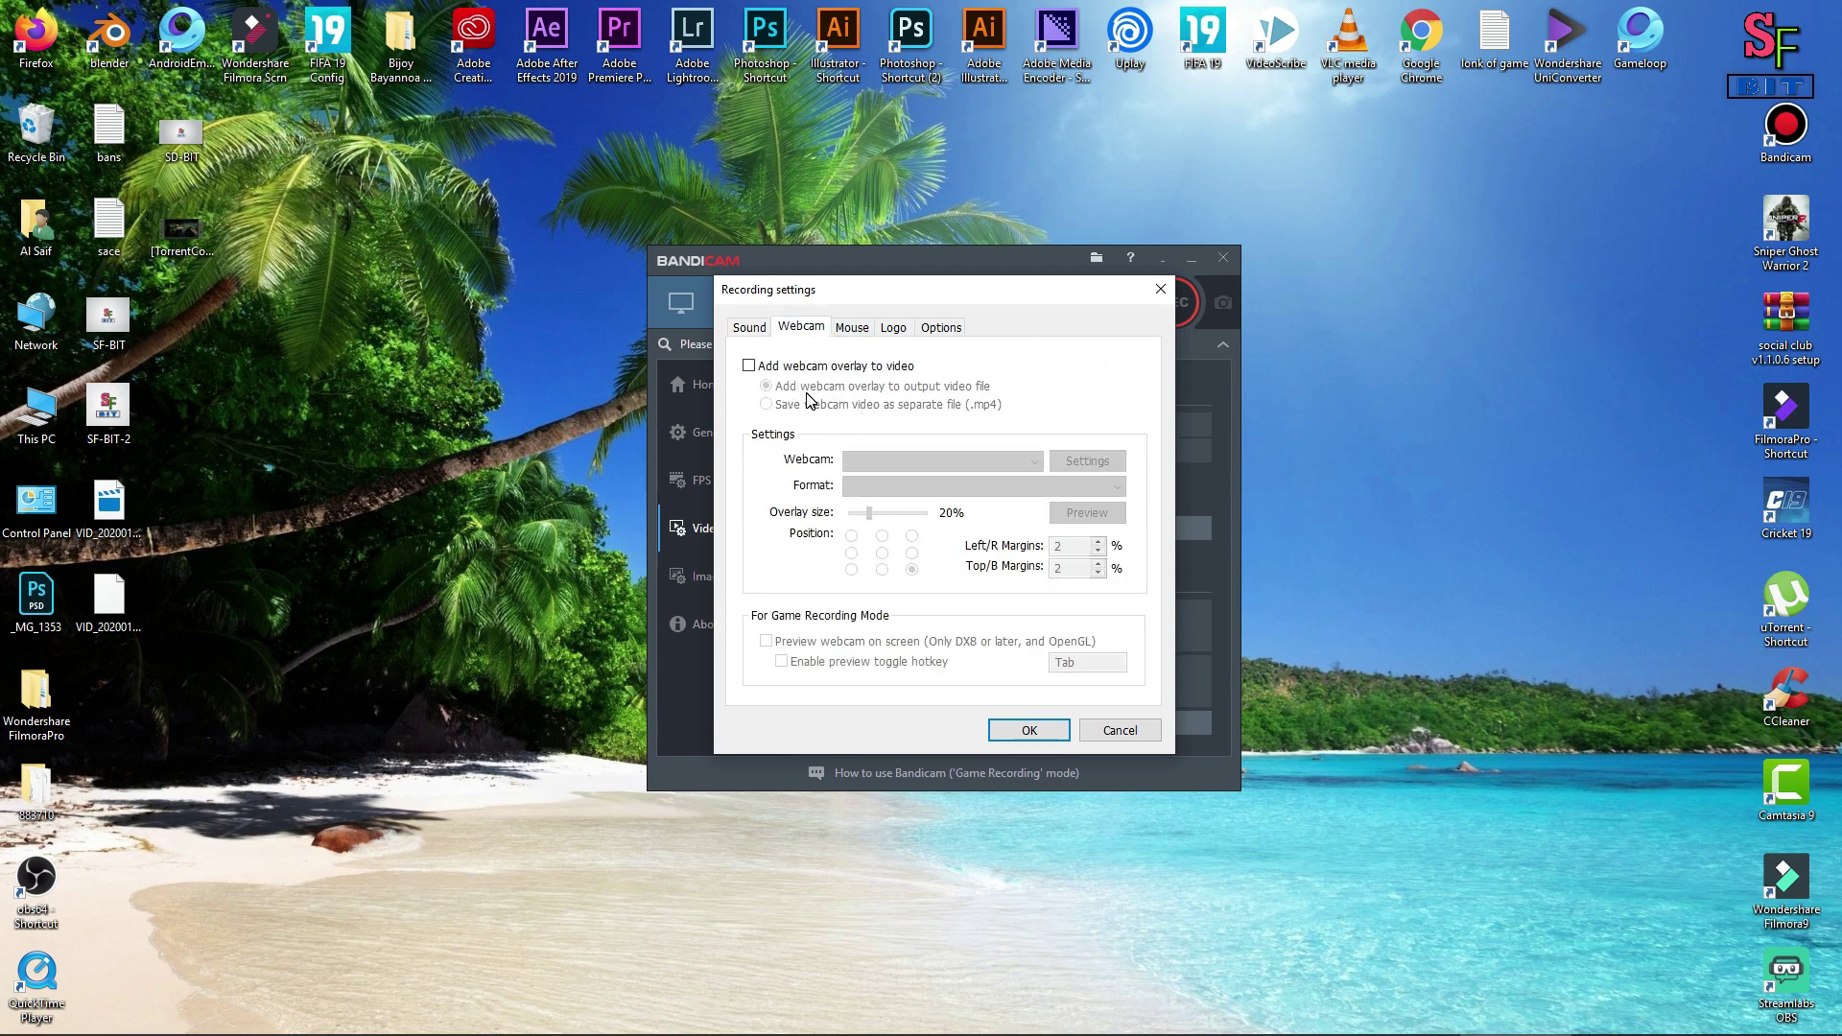
{"action": "left_click", "coordinate": [1161, 289]}
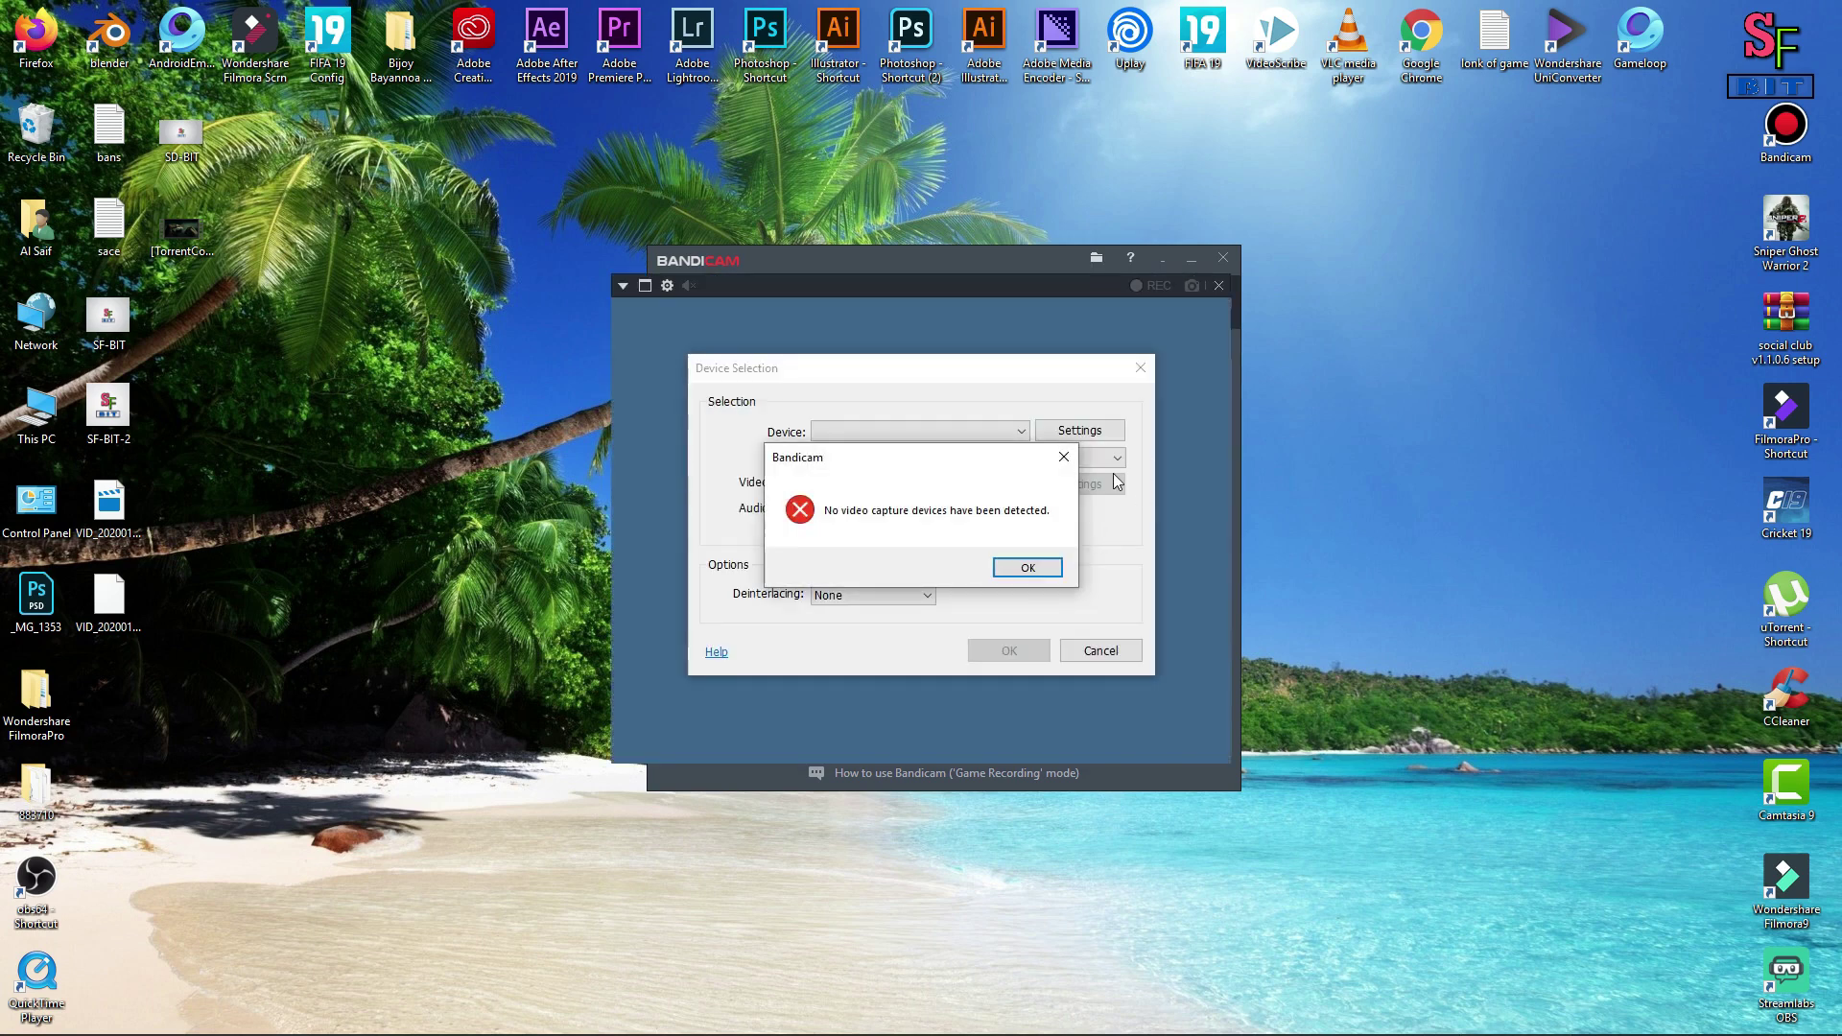
{"action": "left_click", "coordinate": [1028, 568]}
{"action": "left_click", "coordinate": [1140, 367]}
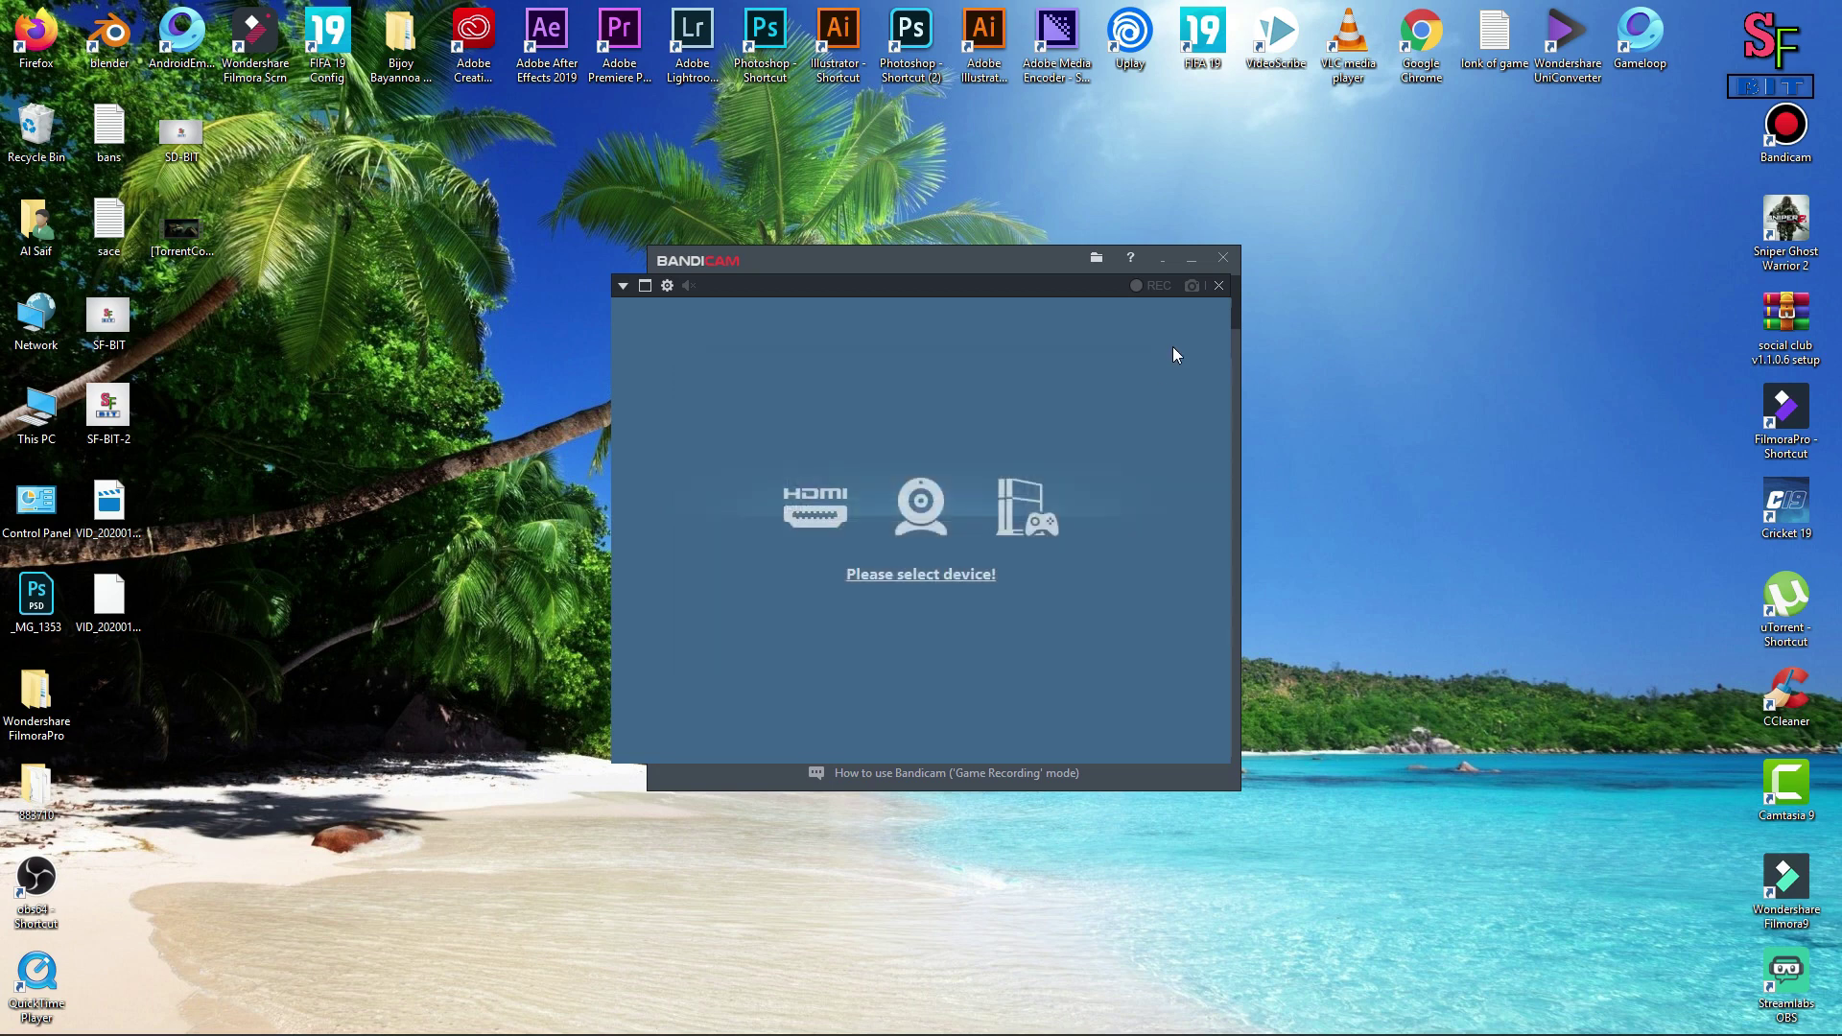
{"action": "left_click", "coordinate": [1218, 284]}
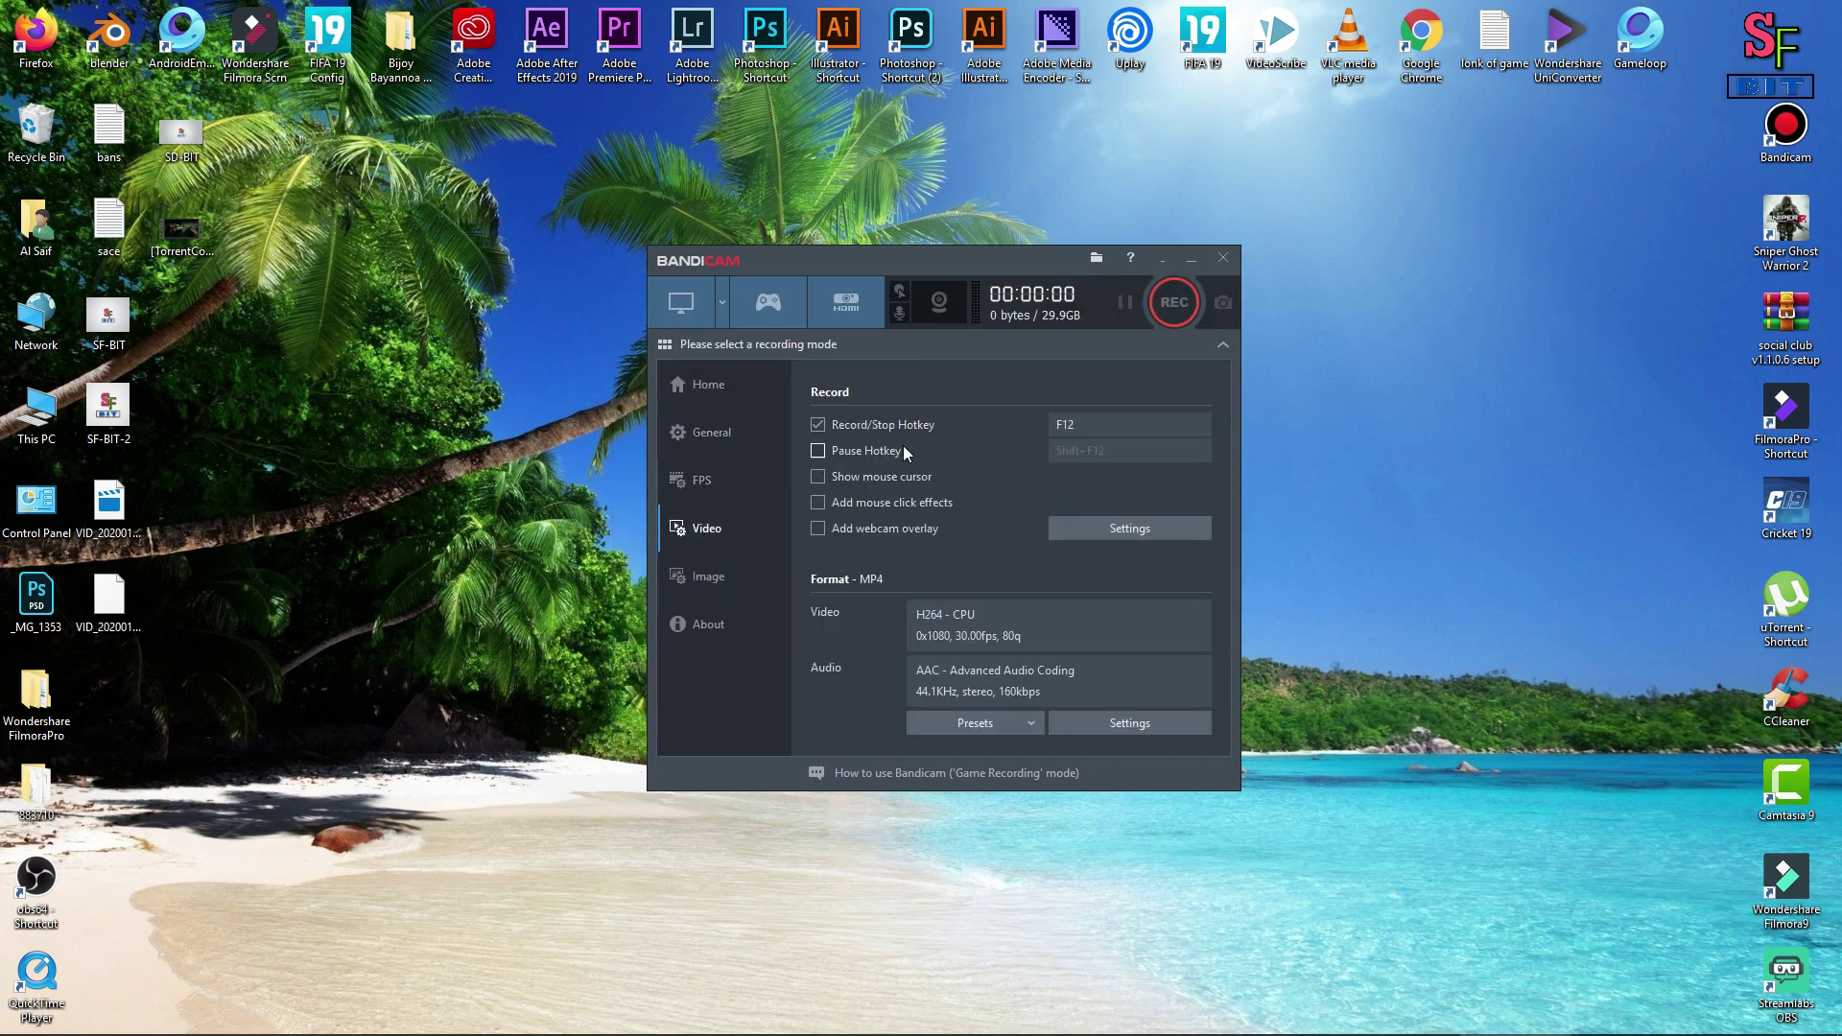
Reopen the video recording settings, review the Mouse, Logo and Options pages, and accept the settings.
{"action": "left_click", "coordinate": [1113, 527]}
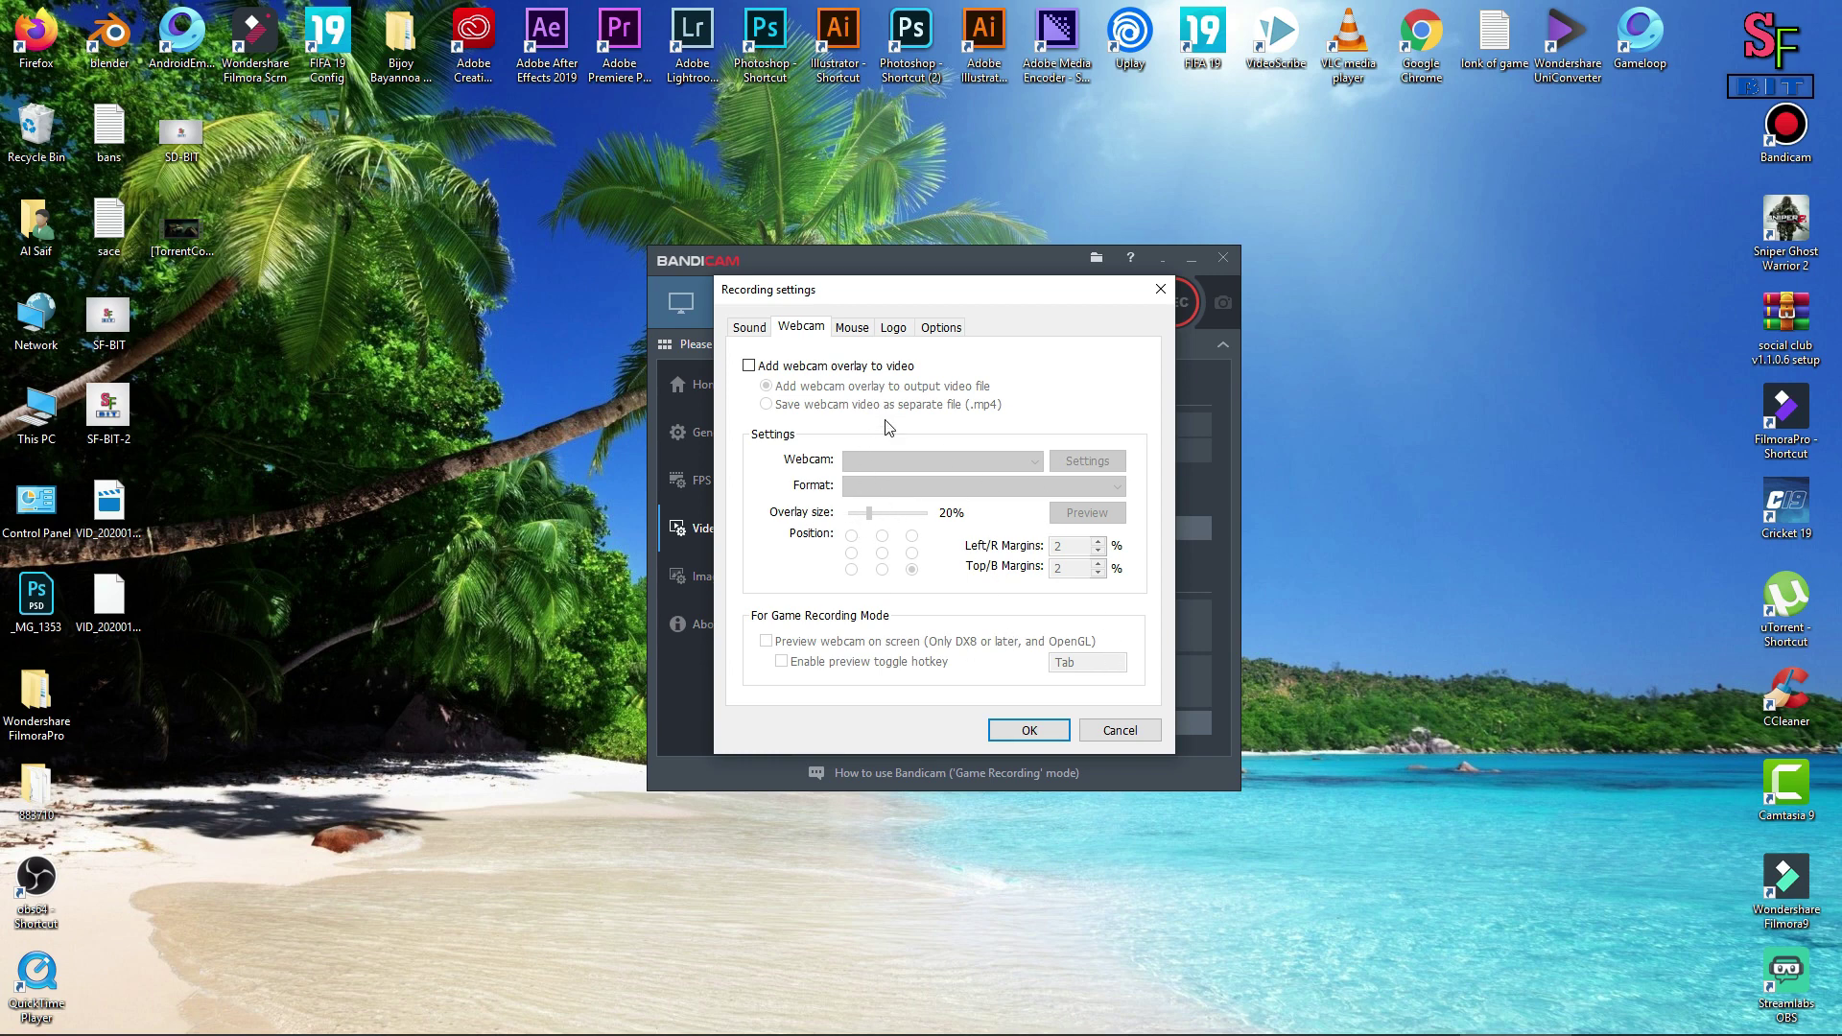
{"action": "left_click", "coordinate": [850, 328]}
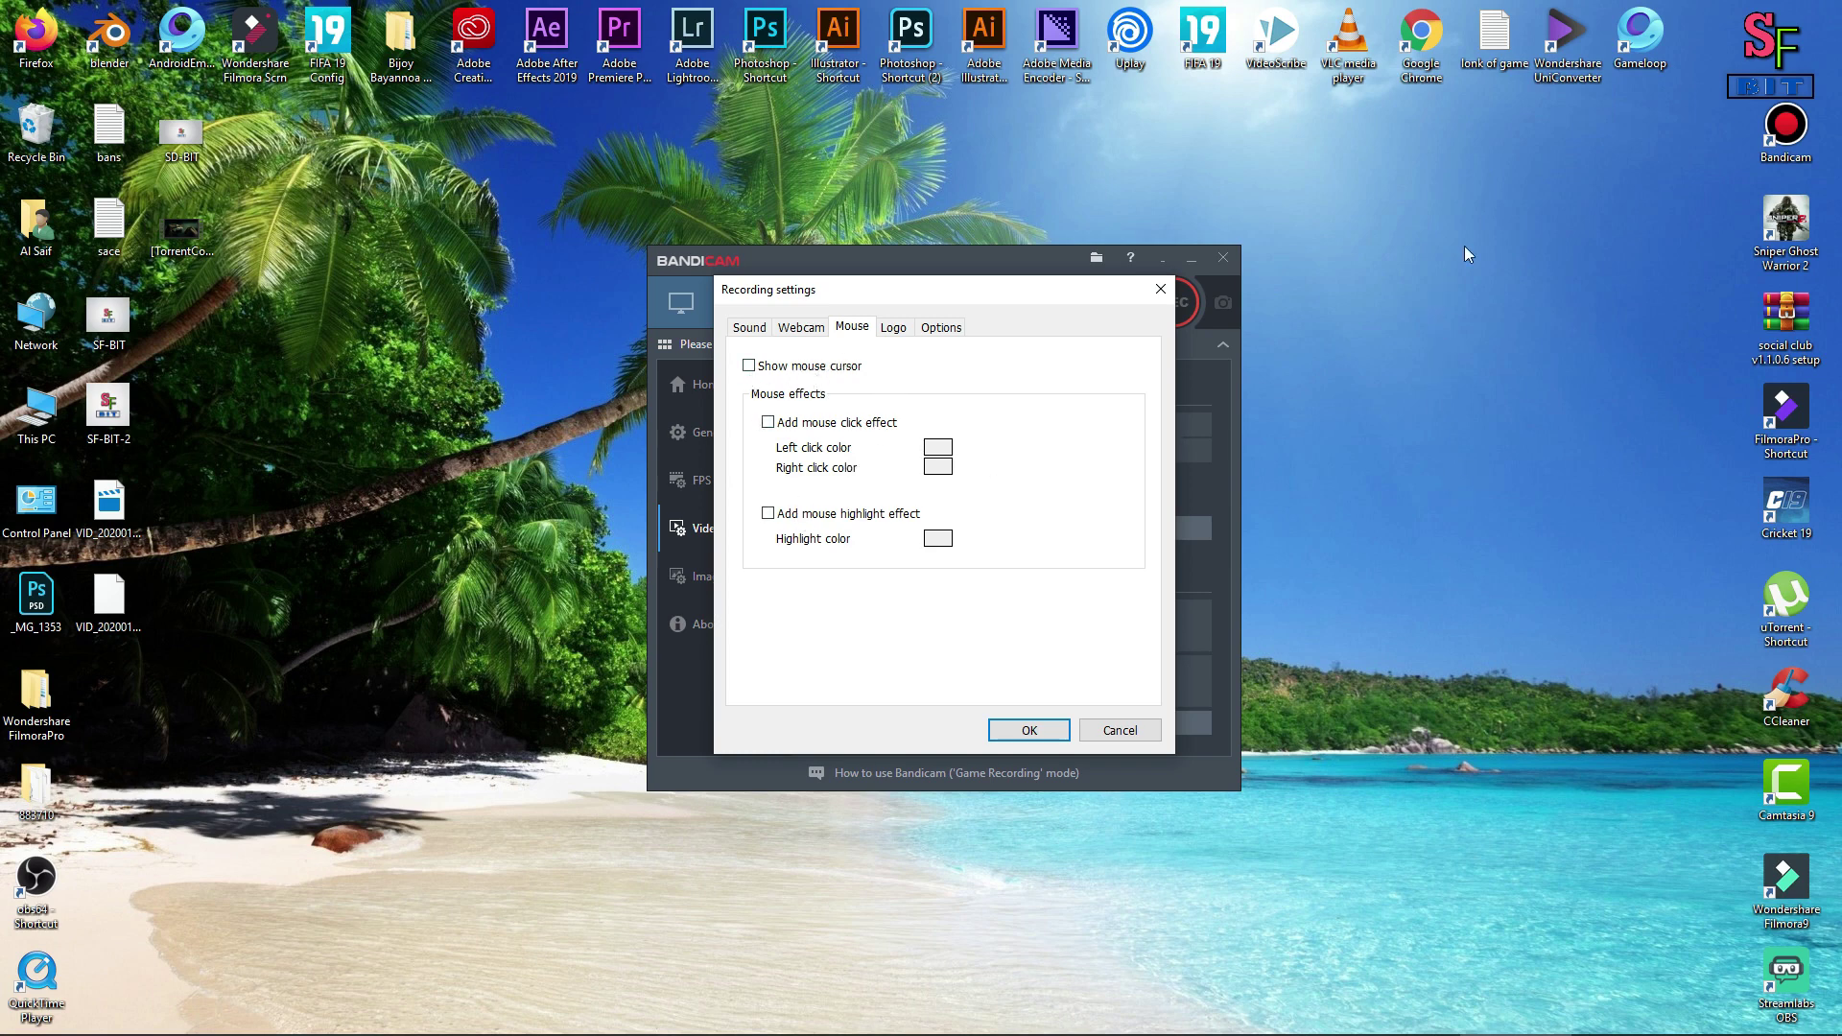
{"action": "left_click", "coordinate": [1636, 303]}
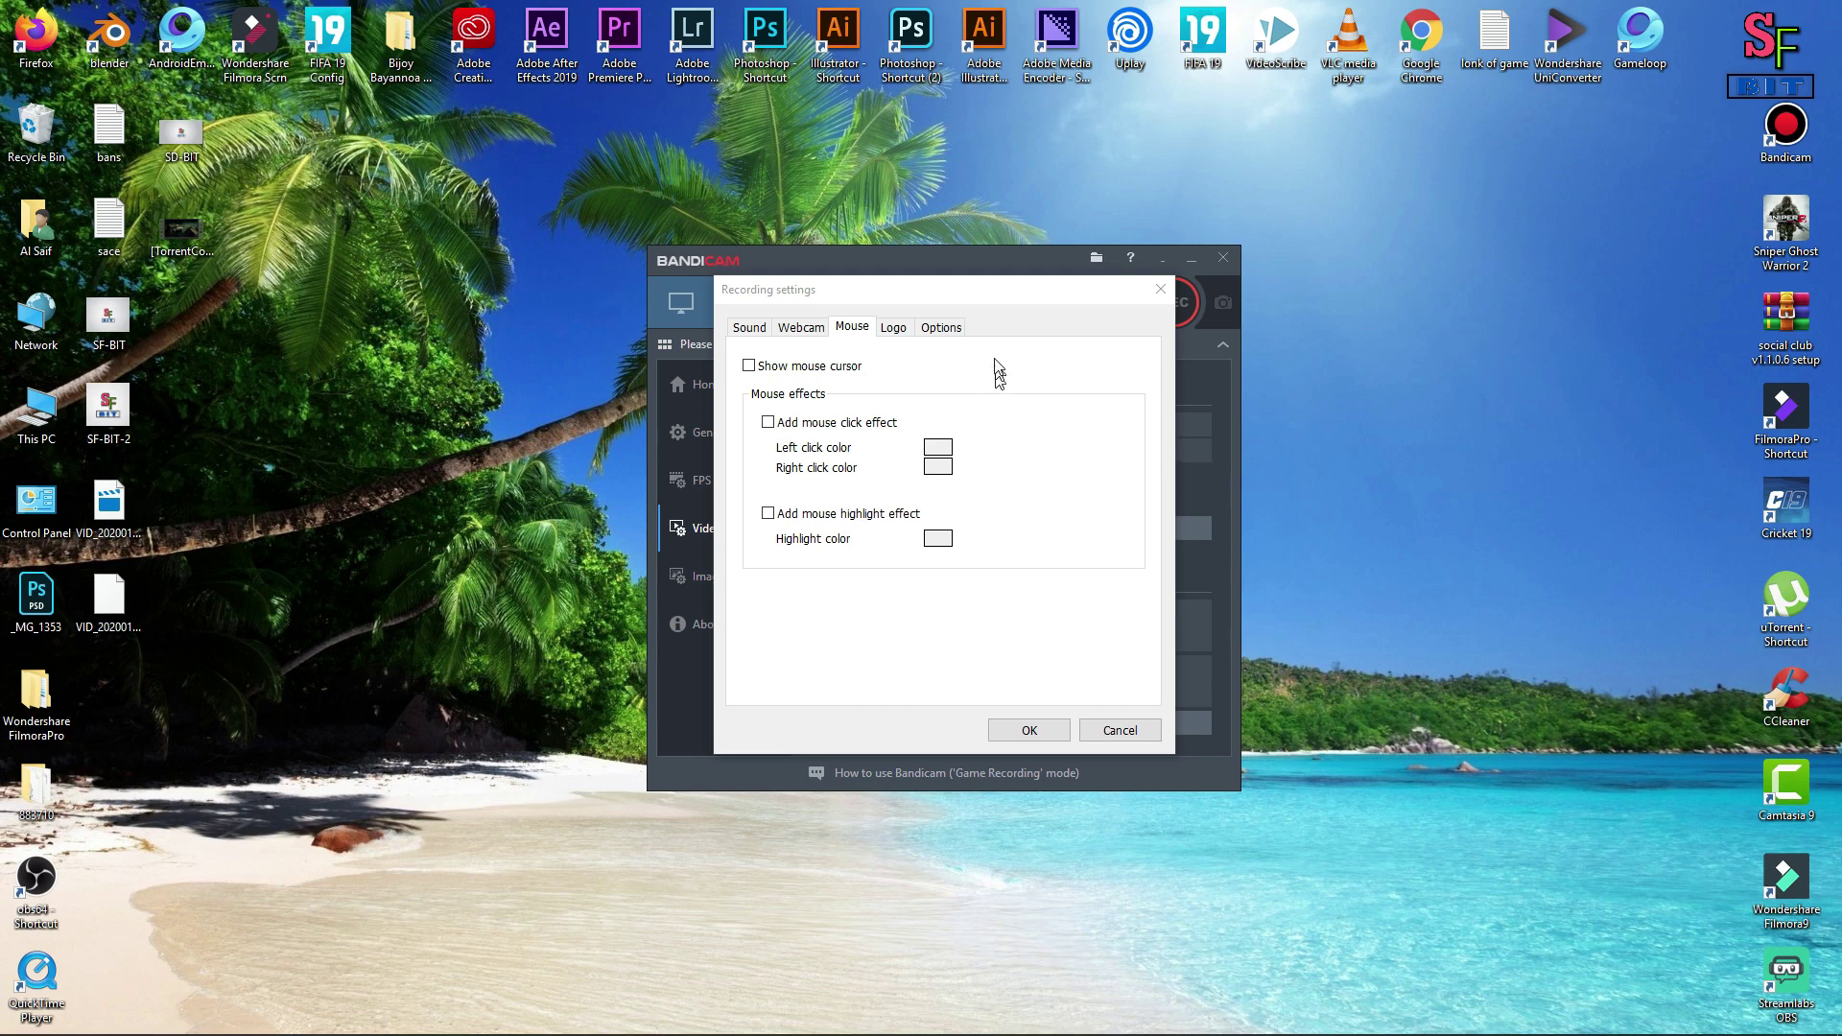
{"action": "left_click", "coordinate": [894, 329]}
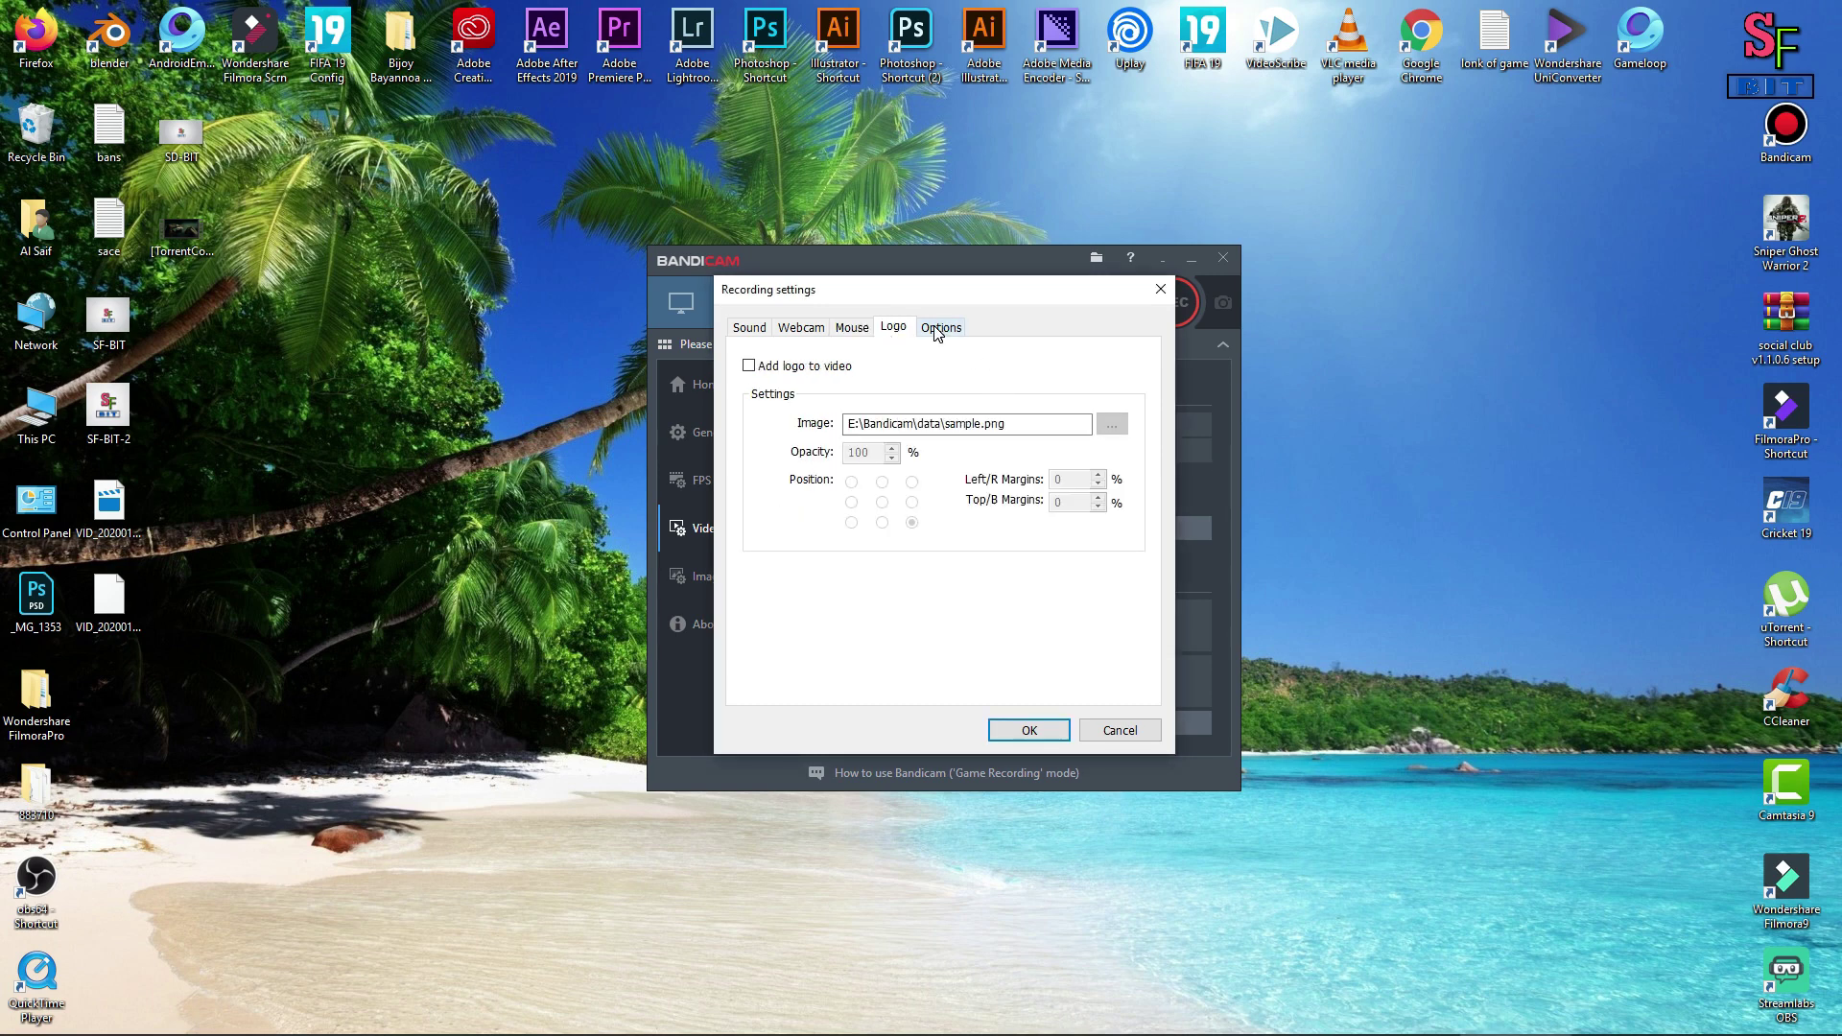
{"action": "left_click", "coordinate": [937, 331]}
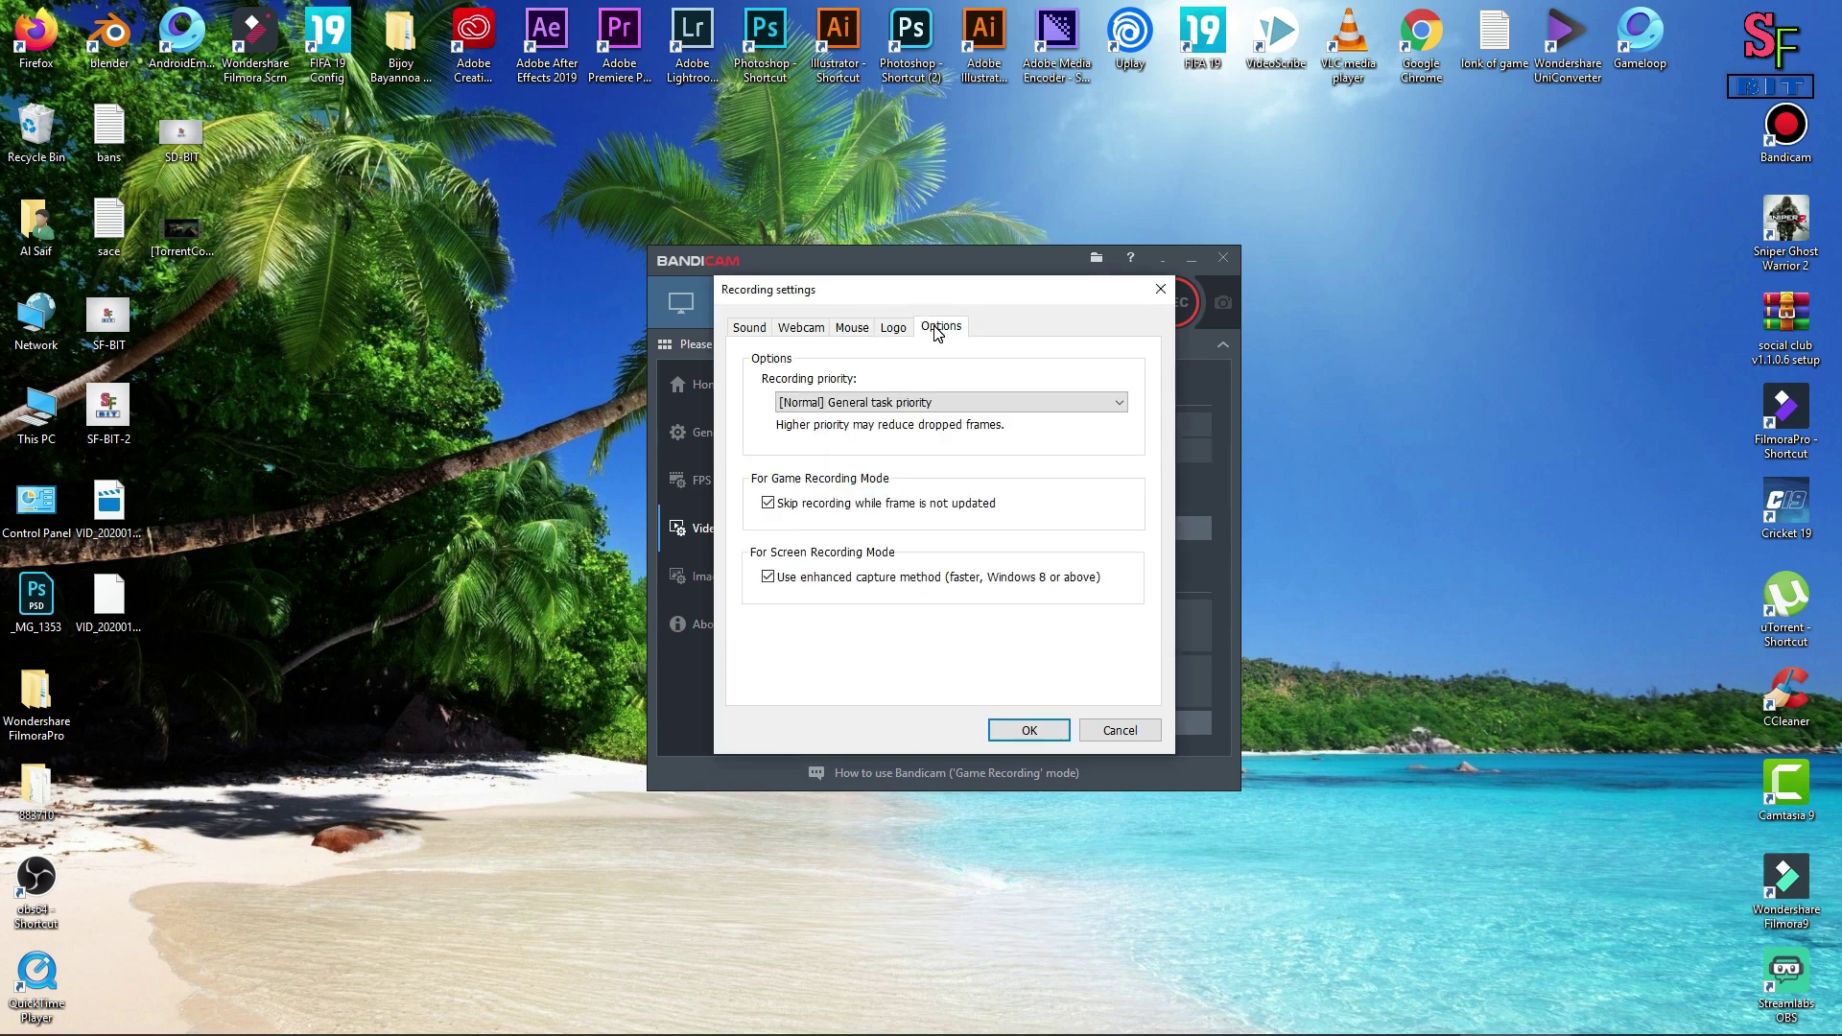
{"action": "left_click", "coordinate": [758, 334]}
{"action": "left_click", "coordinate": [1028, 731]}
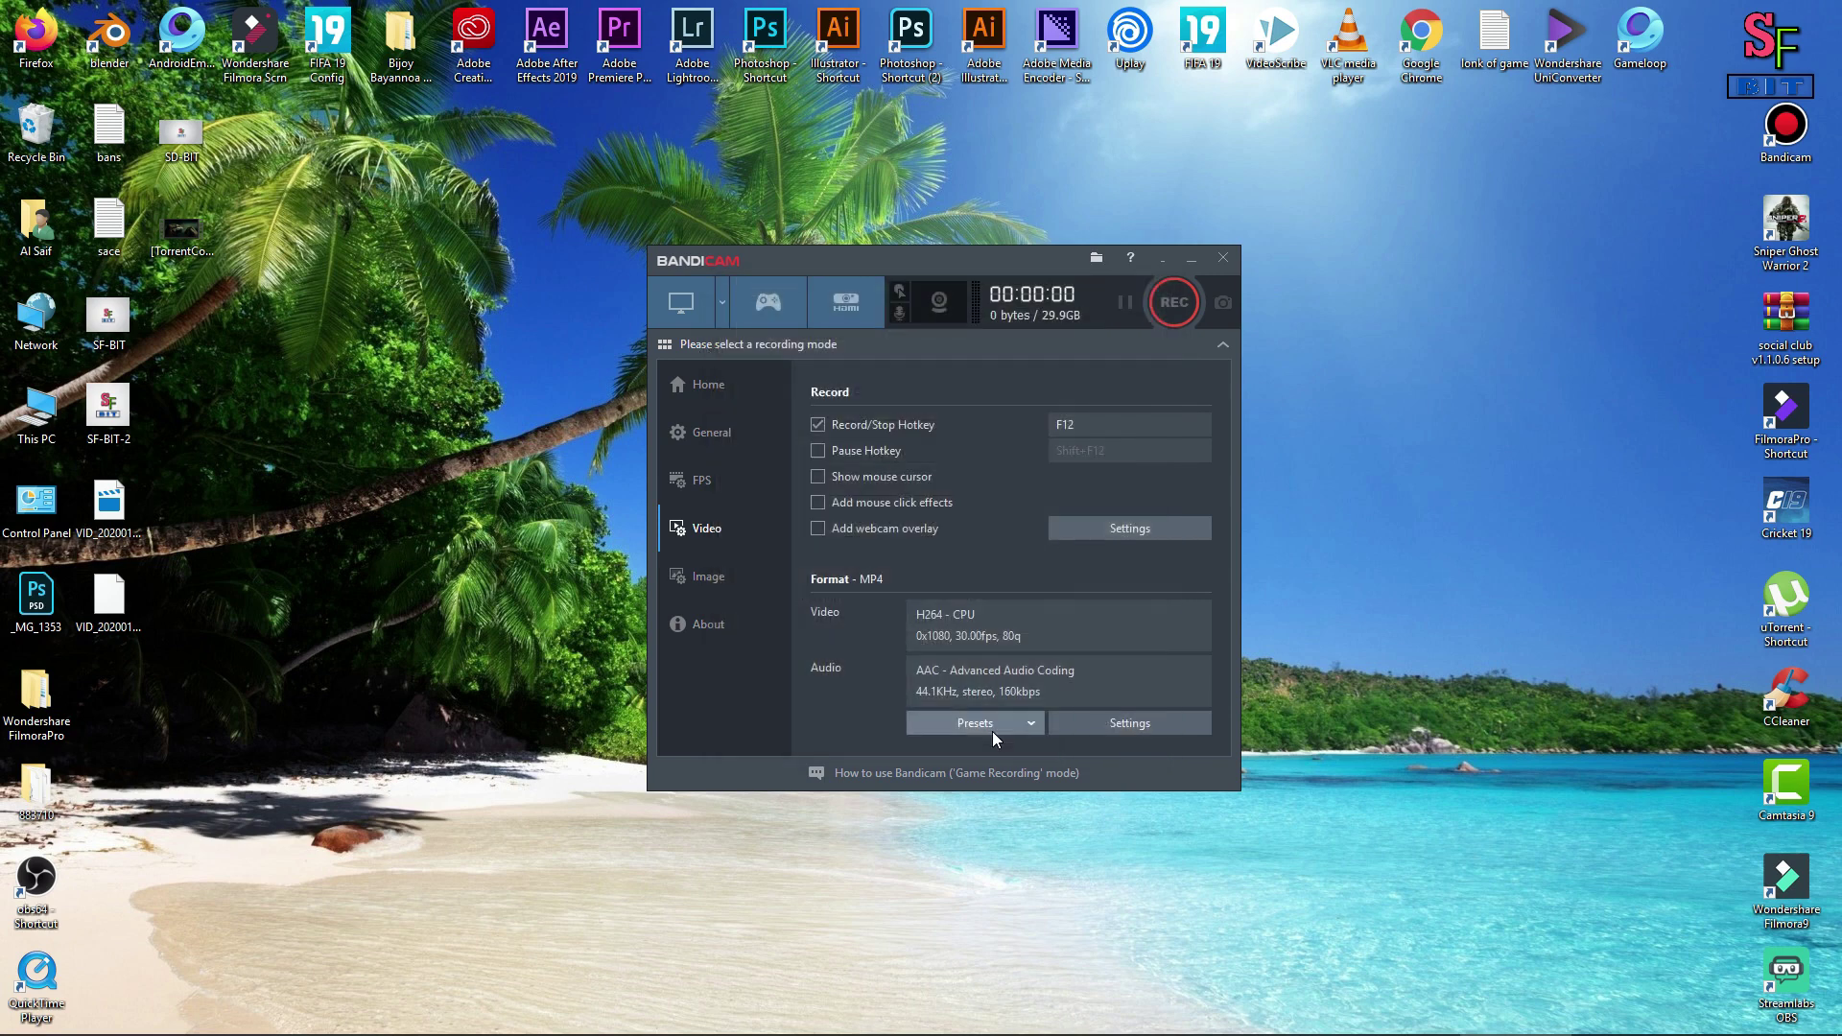
Review the image capture and format options and the About page, ending on the Home page.
{"action": "left_click", "coordinate": [696, 594]}
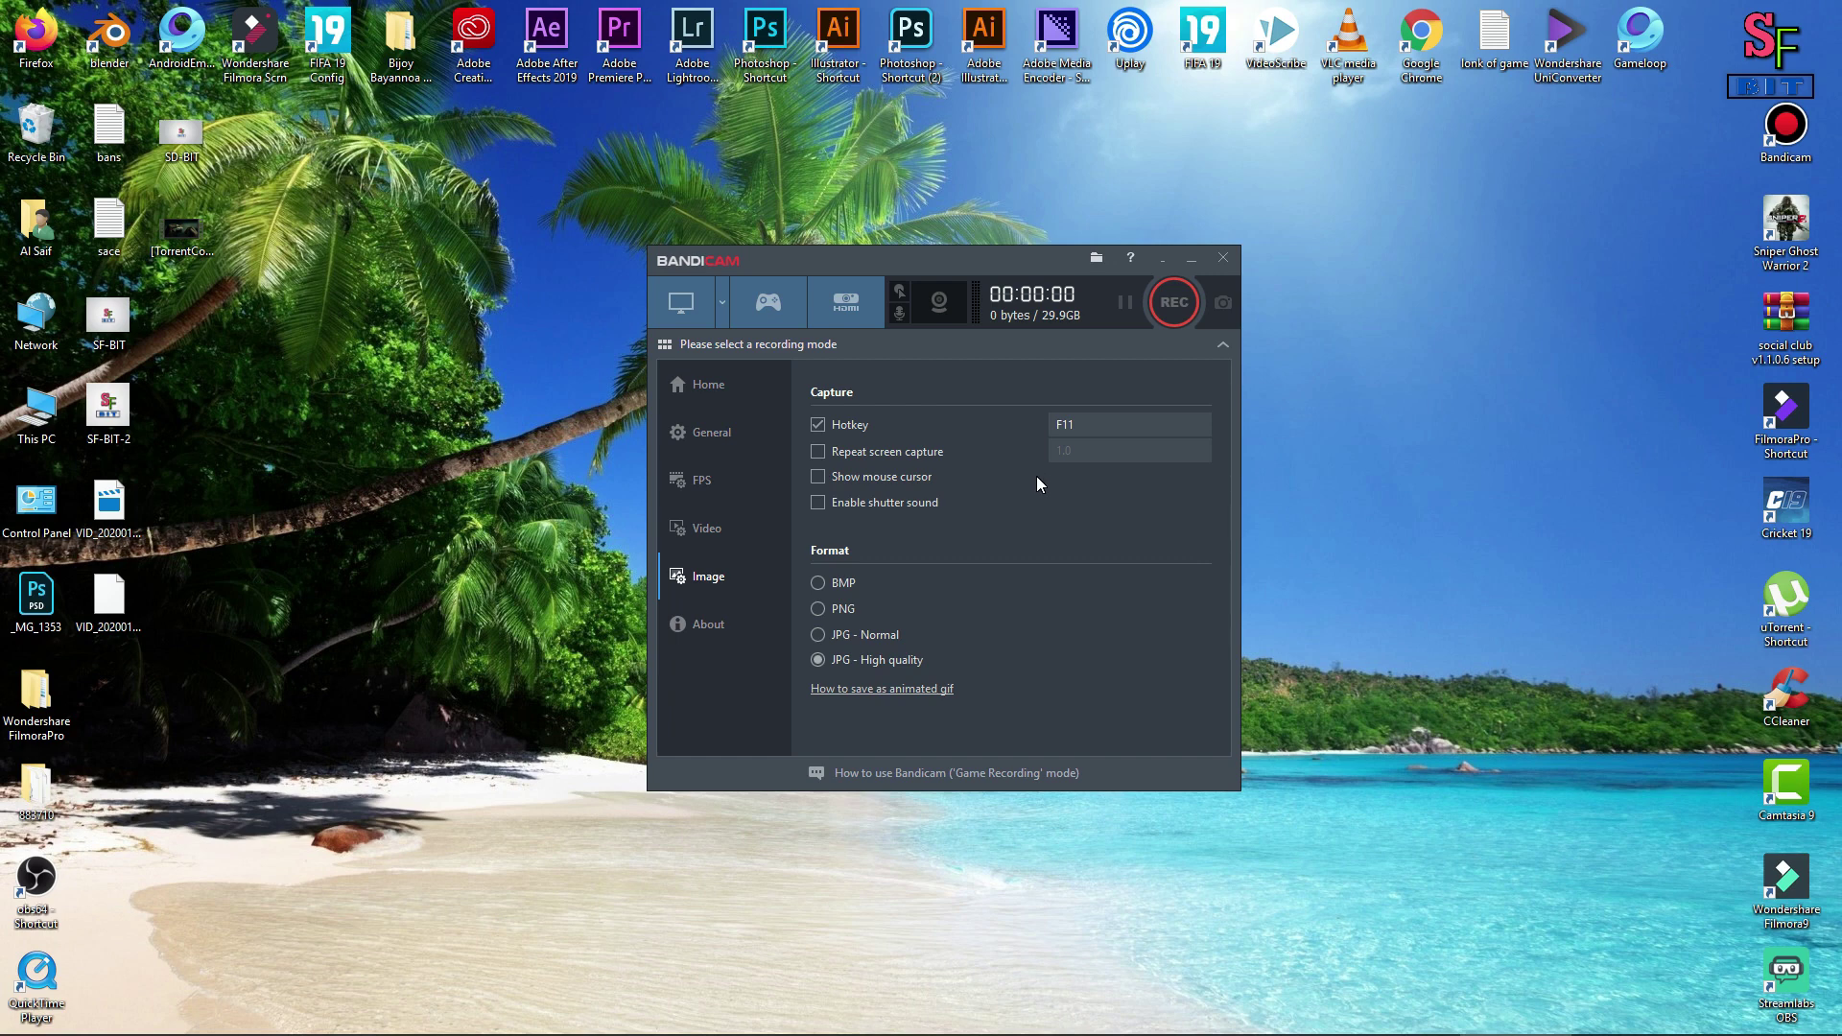
{"action": "left_click", "coordinate": [814, 584]}
{"action": "left_click", "coordinate": [714, 625]}
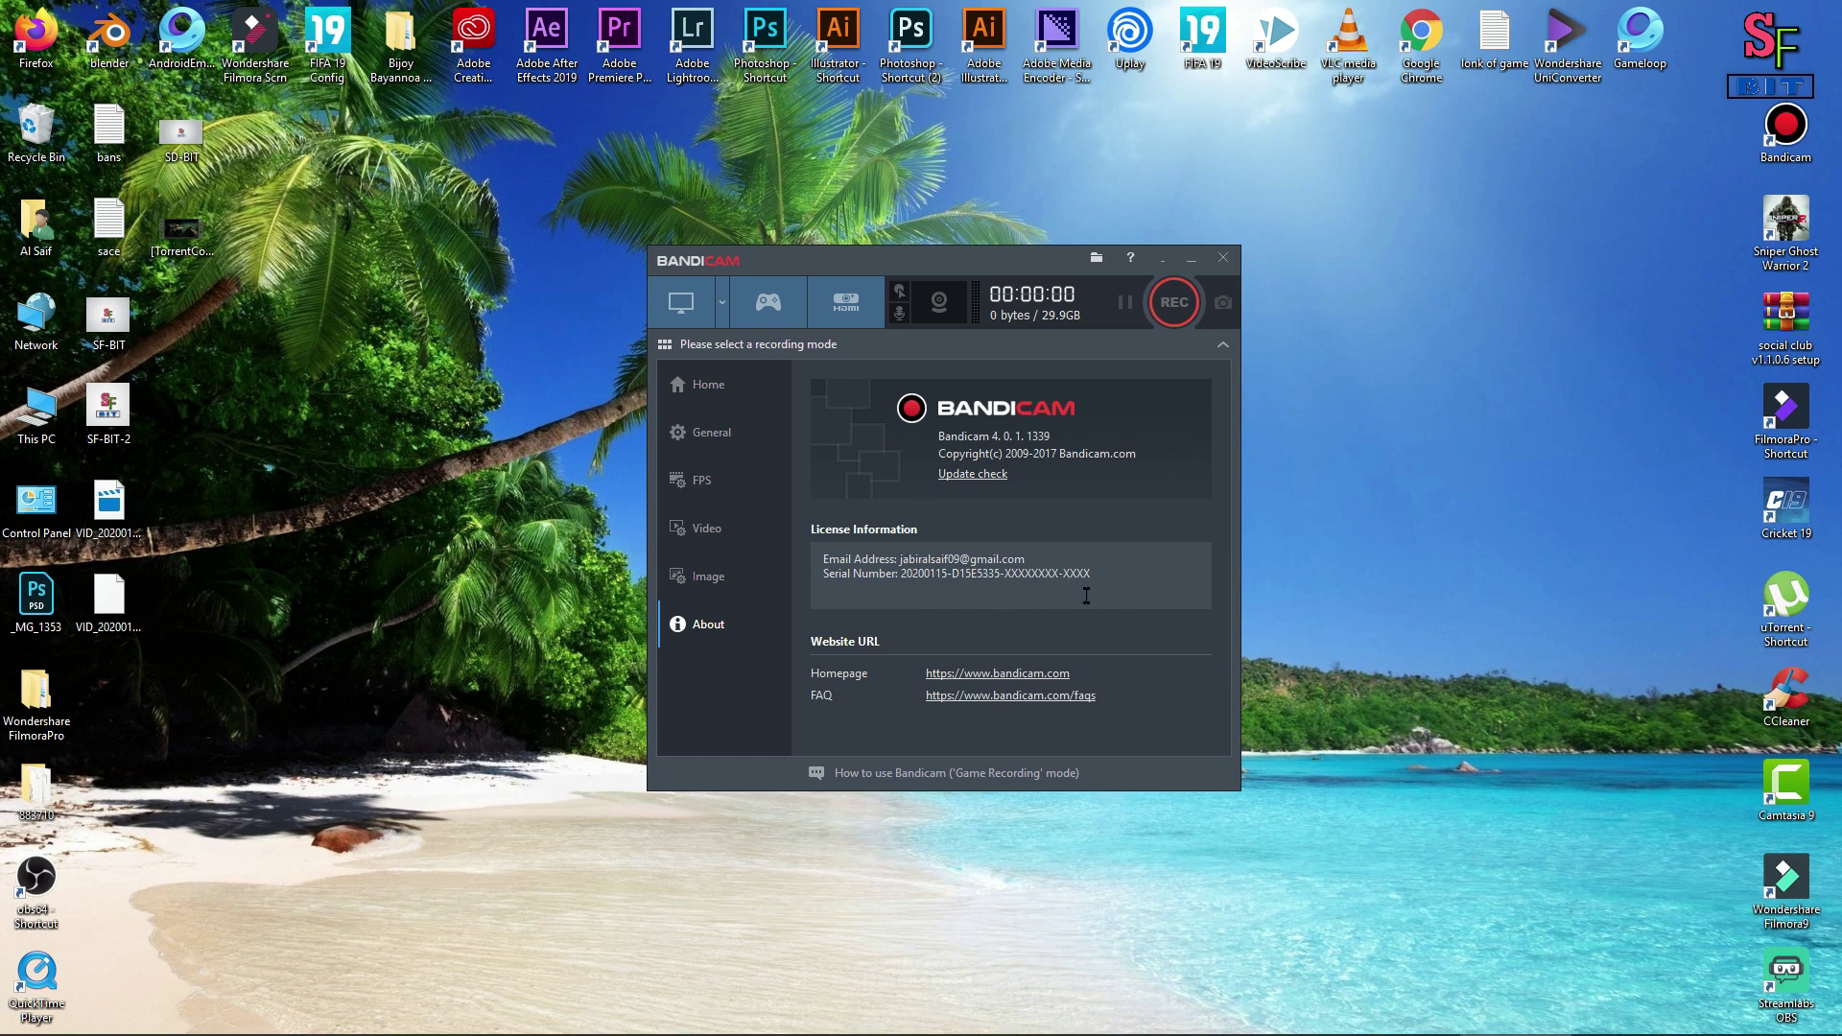
{"action": "left_click", "coordinate": [707, 388]}
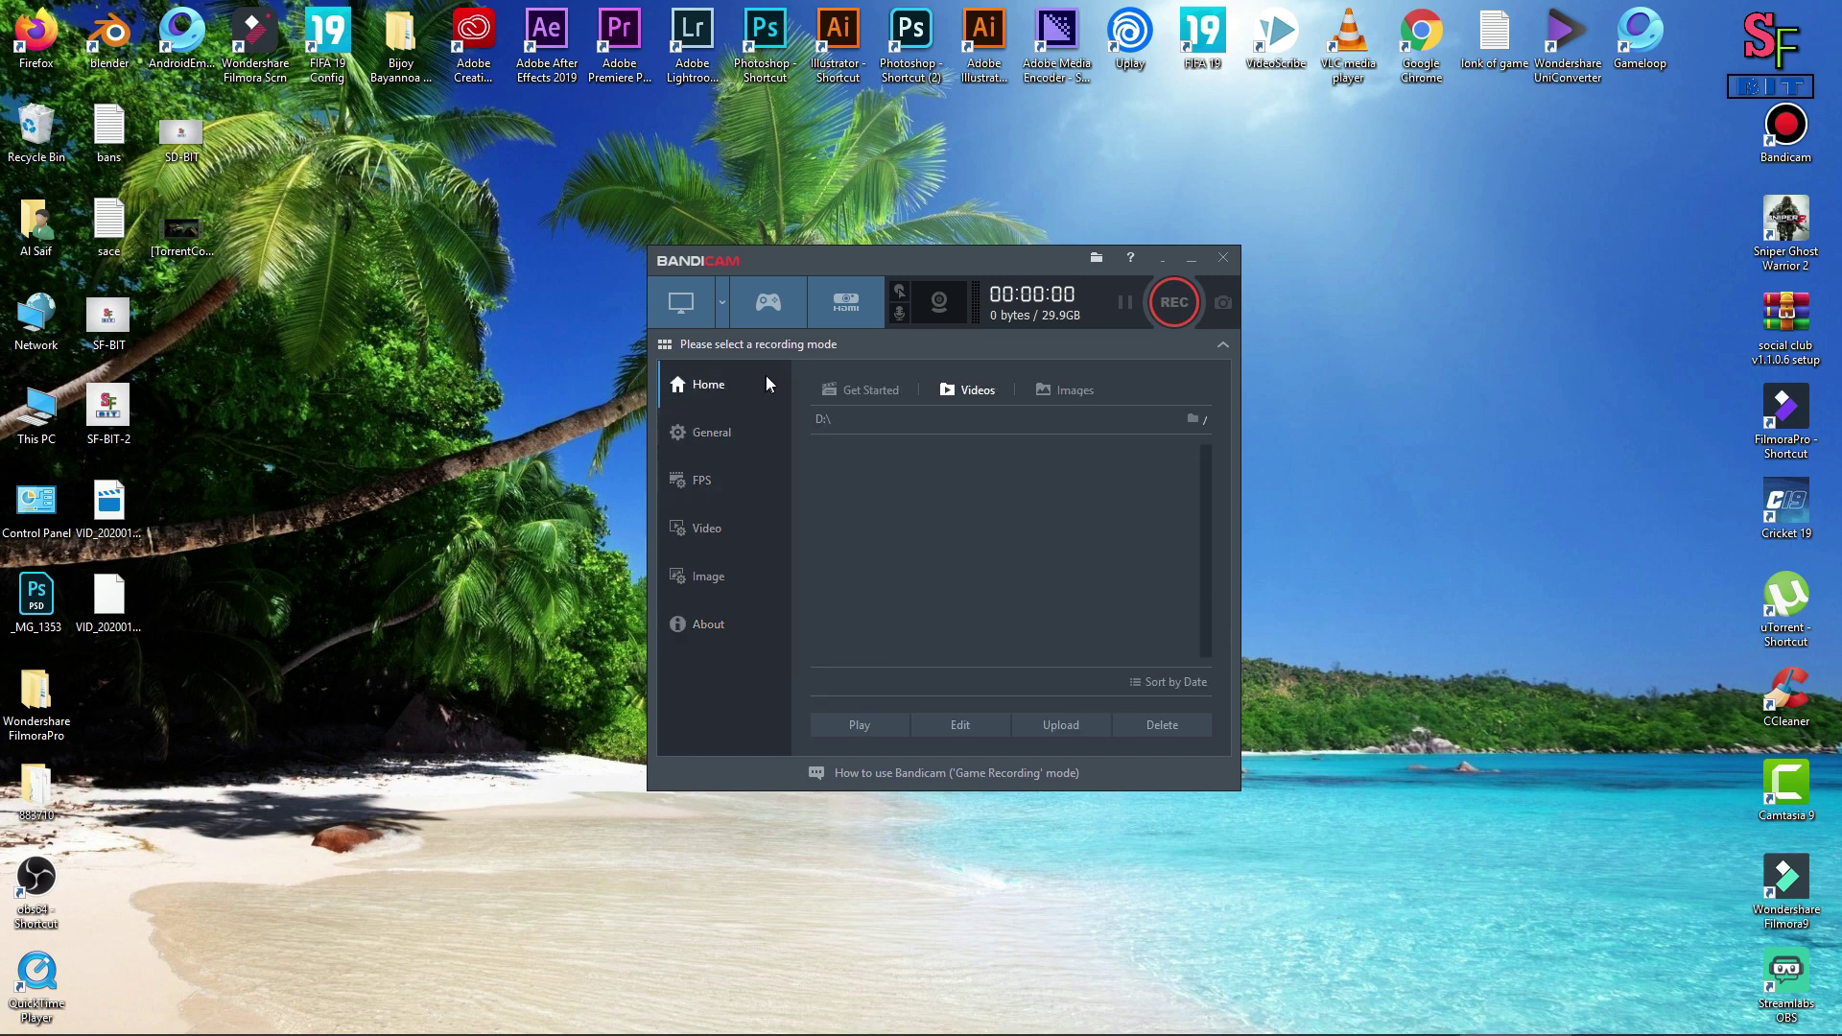
Look through the screen recording areas: Rectangle on a screen, Fullscreen and the Around mouse sizes.
{"action": "left_click", "coordinate": [723, 305]}
{"action": "mouse_move", "coordinate": [737, 355]}
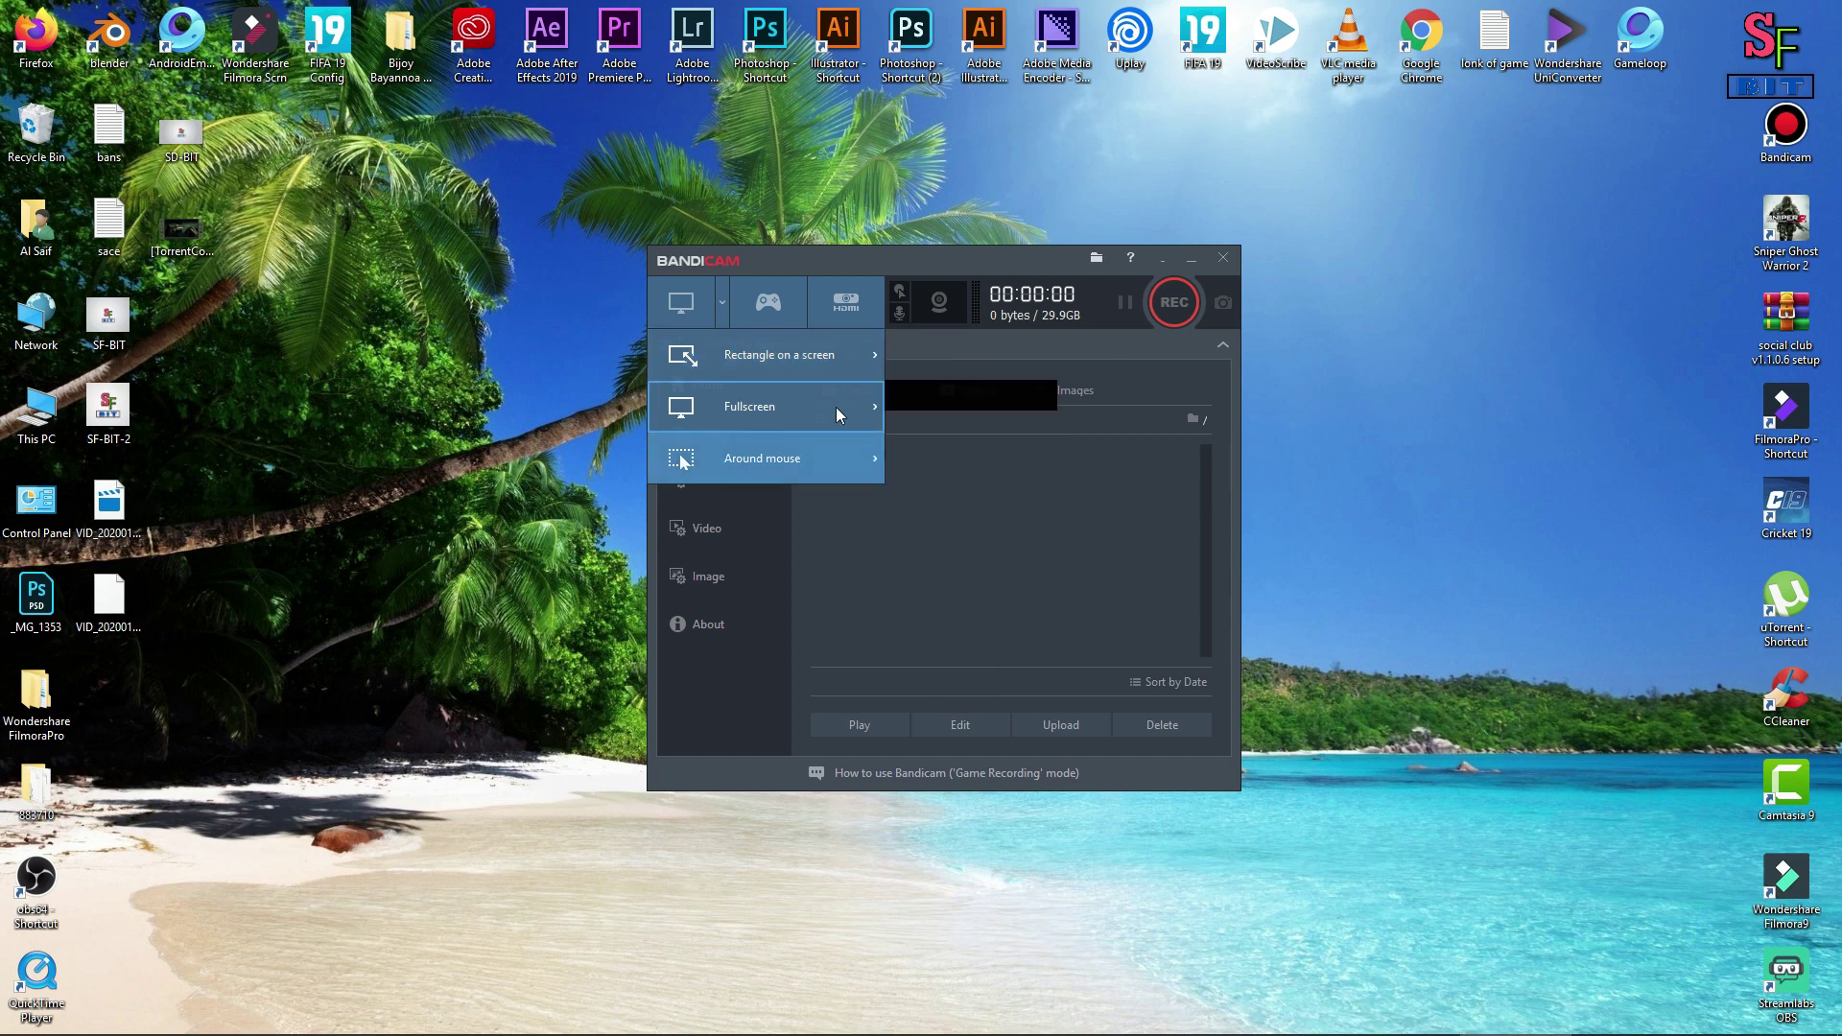
{"action": "mouse_move", "coordinate": [843, 401]}
{"action": "mouse_move", "coordinate": [785, 458]}
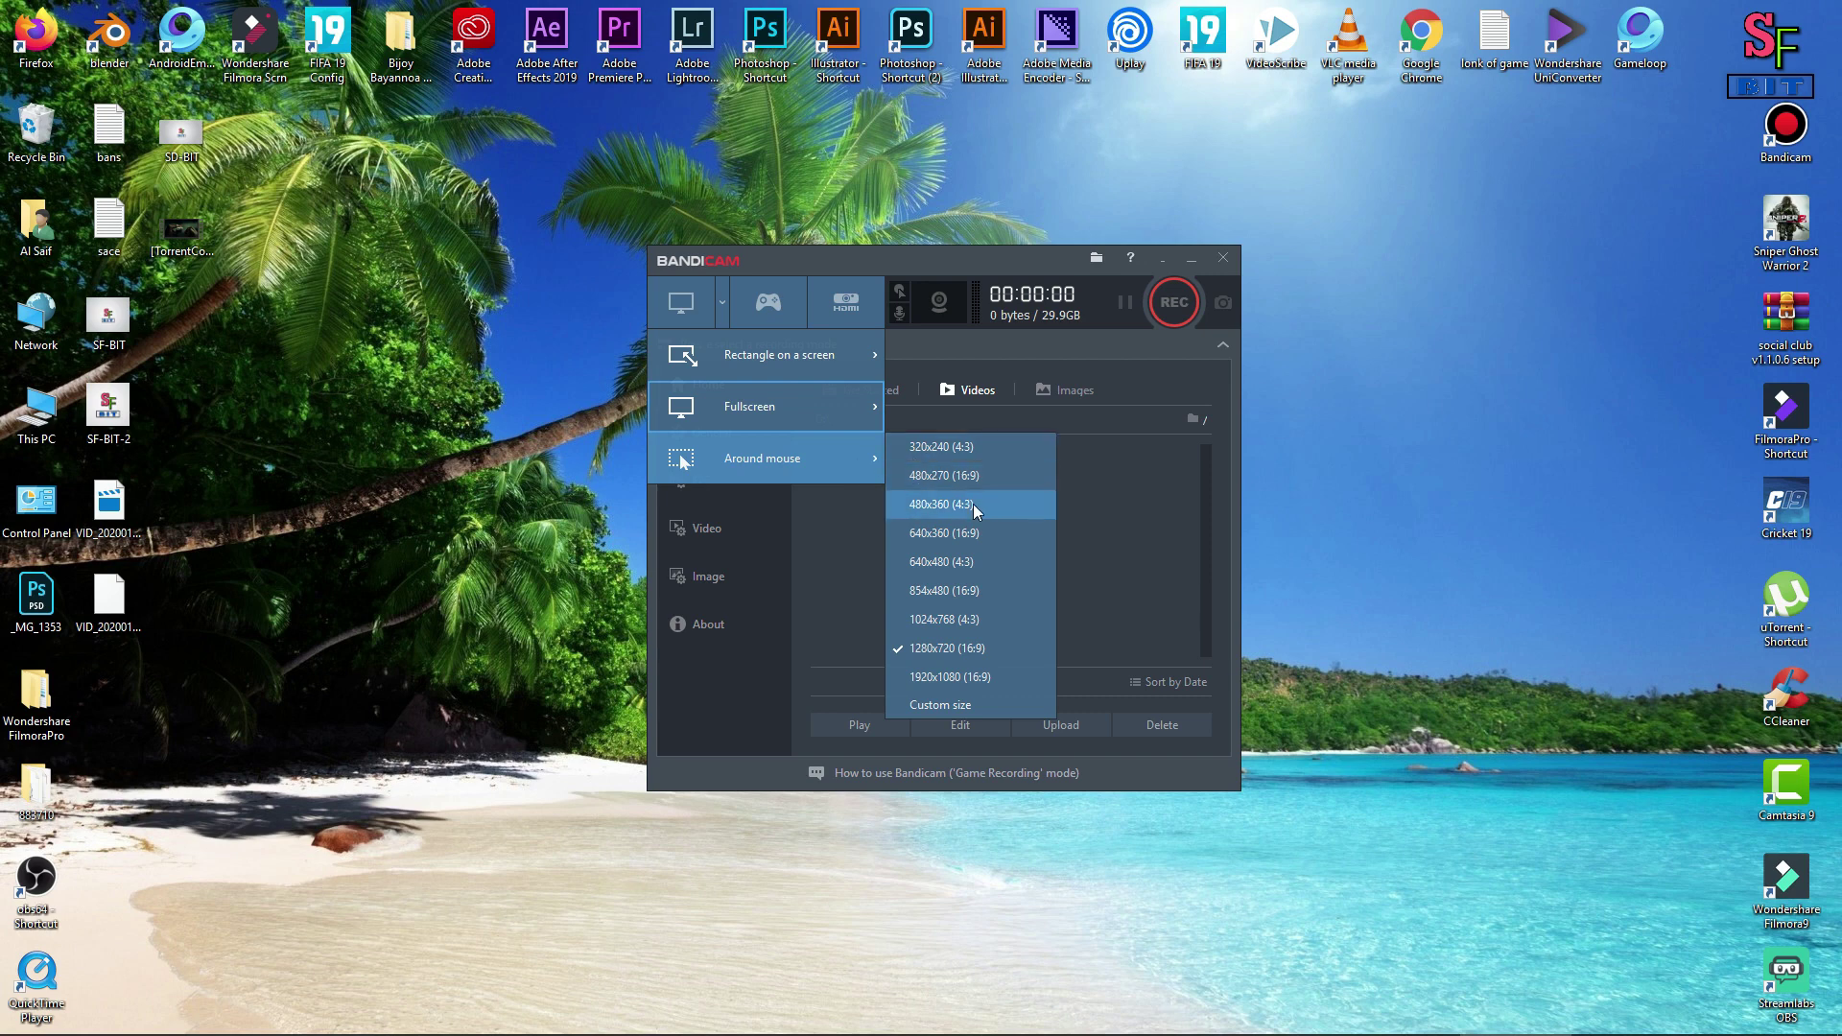
Select game recording mode and try to start recording, declining the switch to Screen Recording Mode.
{"action": "left_click", "coordinate": [781, 309]}
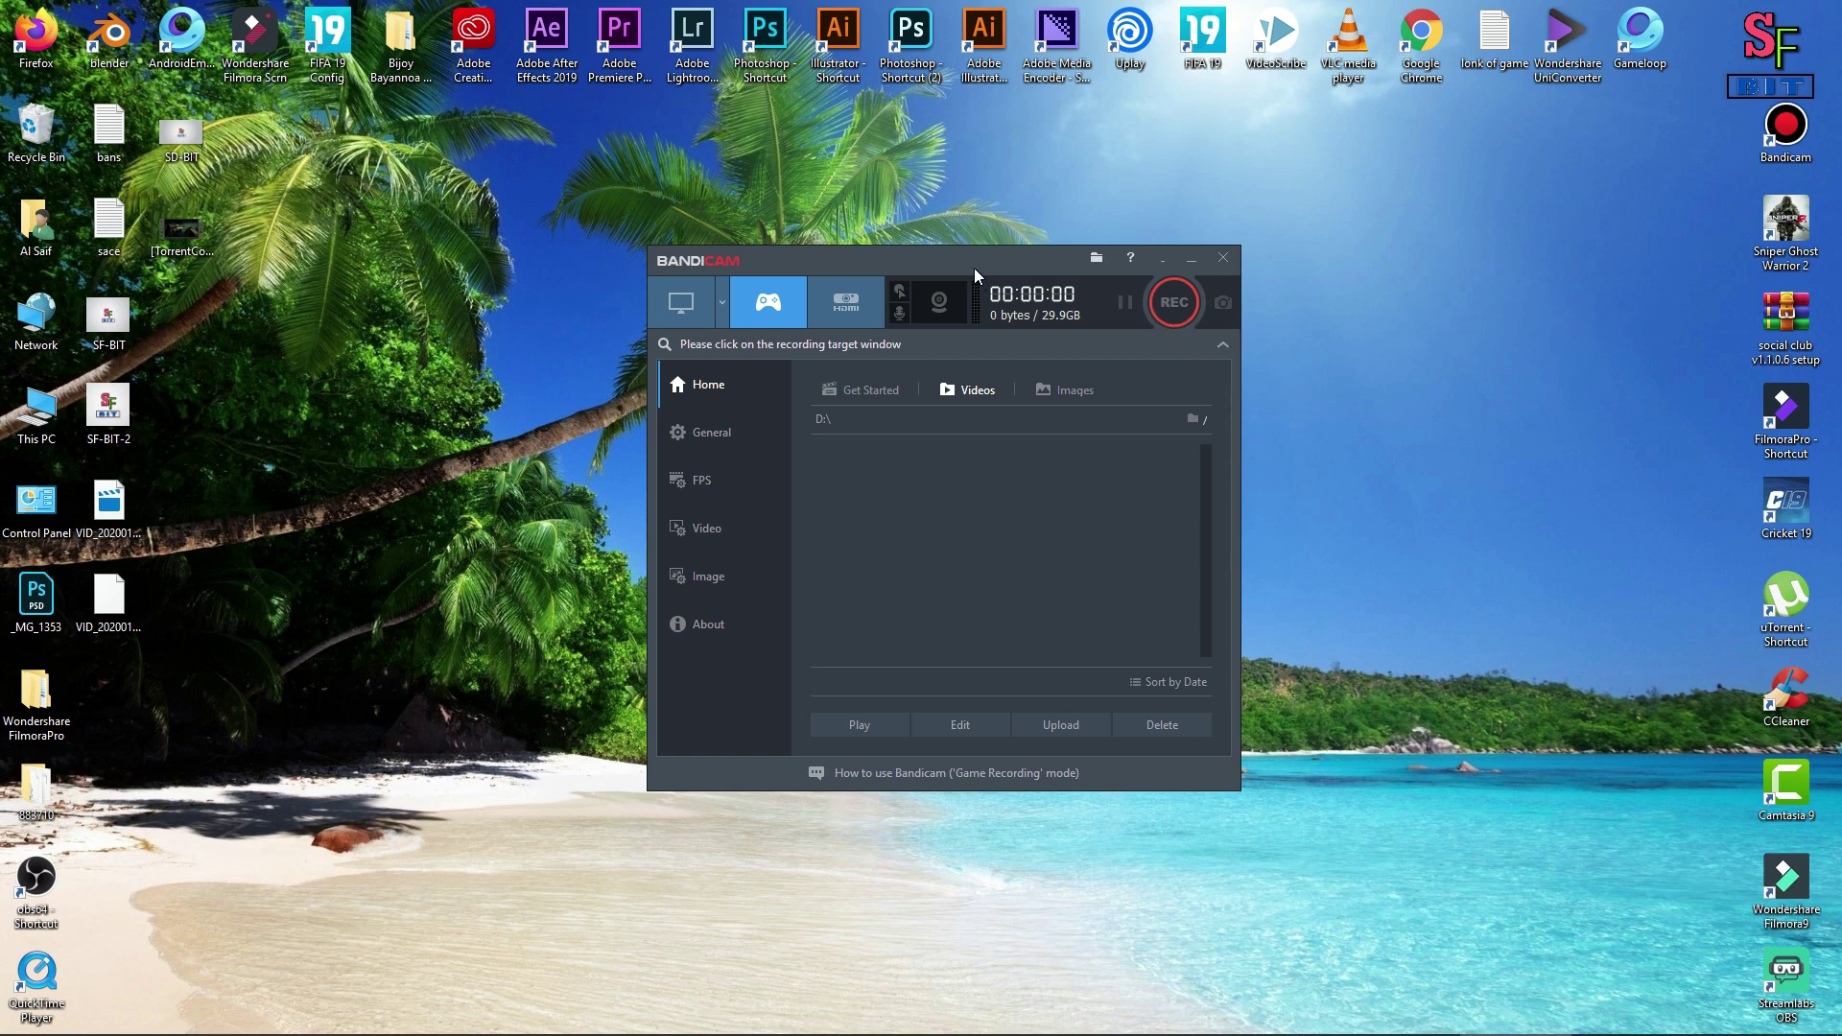
{"action": "mouse_move", "coordinate": [975, 268]}
{"action": "left_mouse_down"}
{"action": "mouse_move", "coordinate": [993, 261]}
{"action": "mouse_move", "coordinate": [975, 264]}
{"action": "left_mouse_up"}
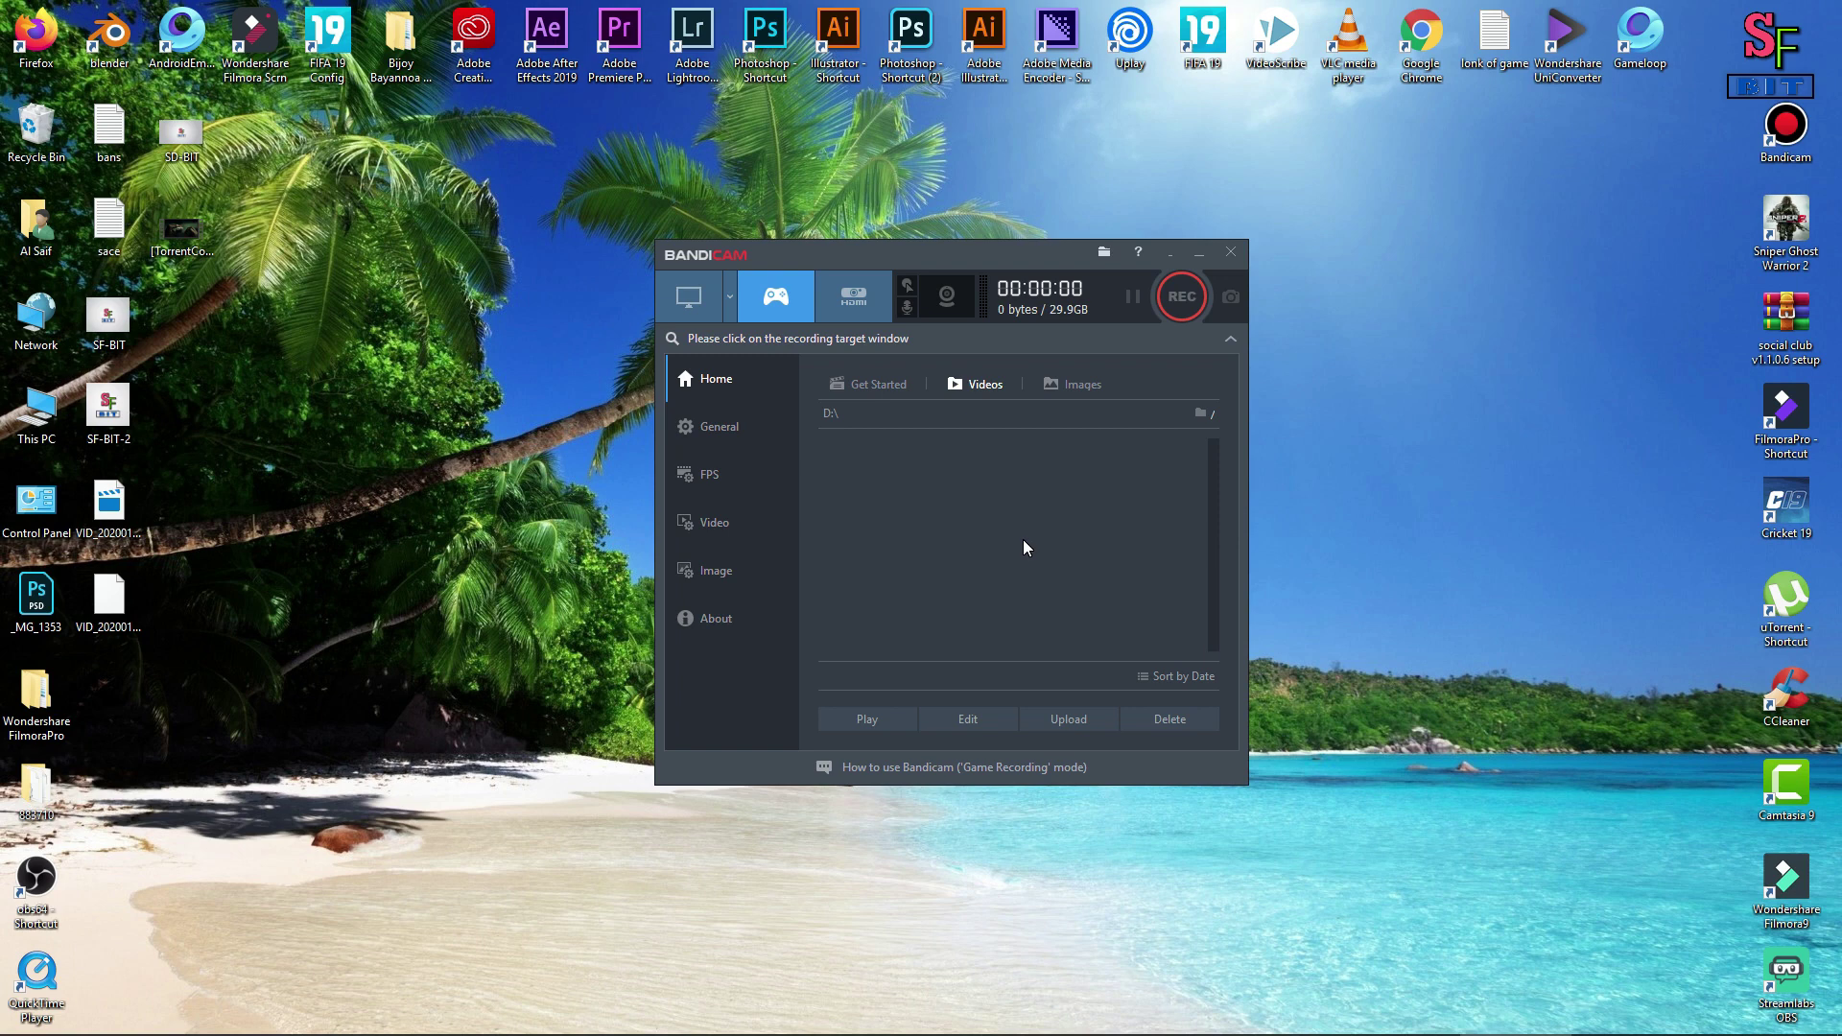
{"action": "left_click", "coordinate": [1185, 314]}
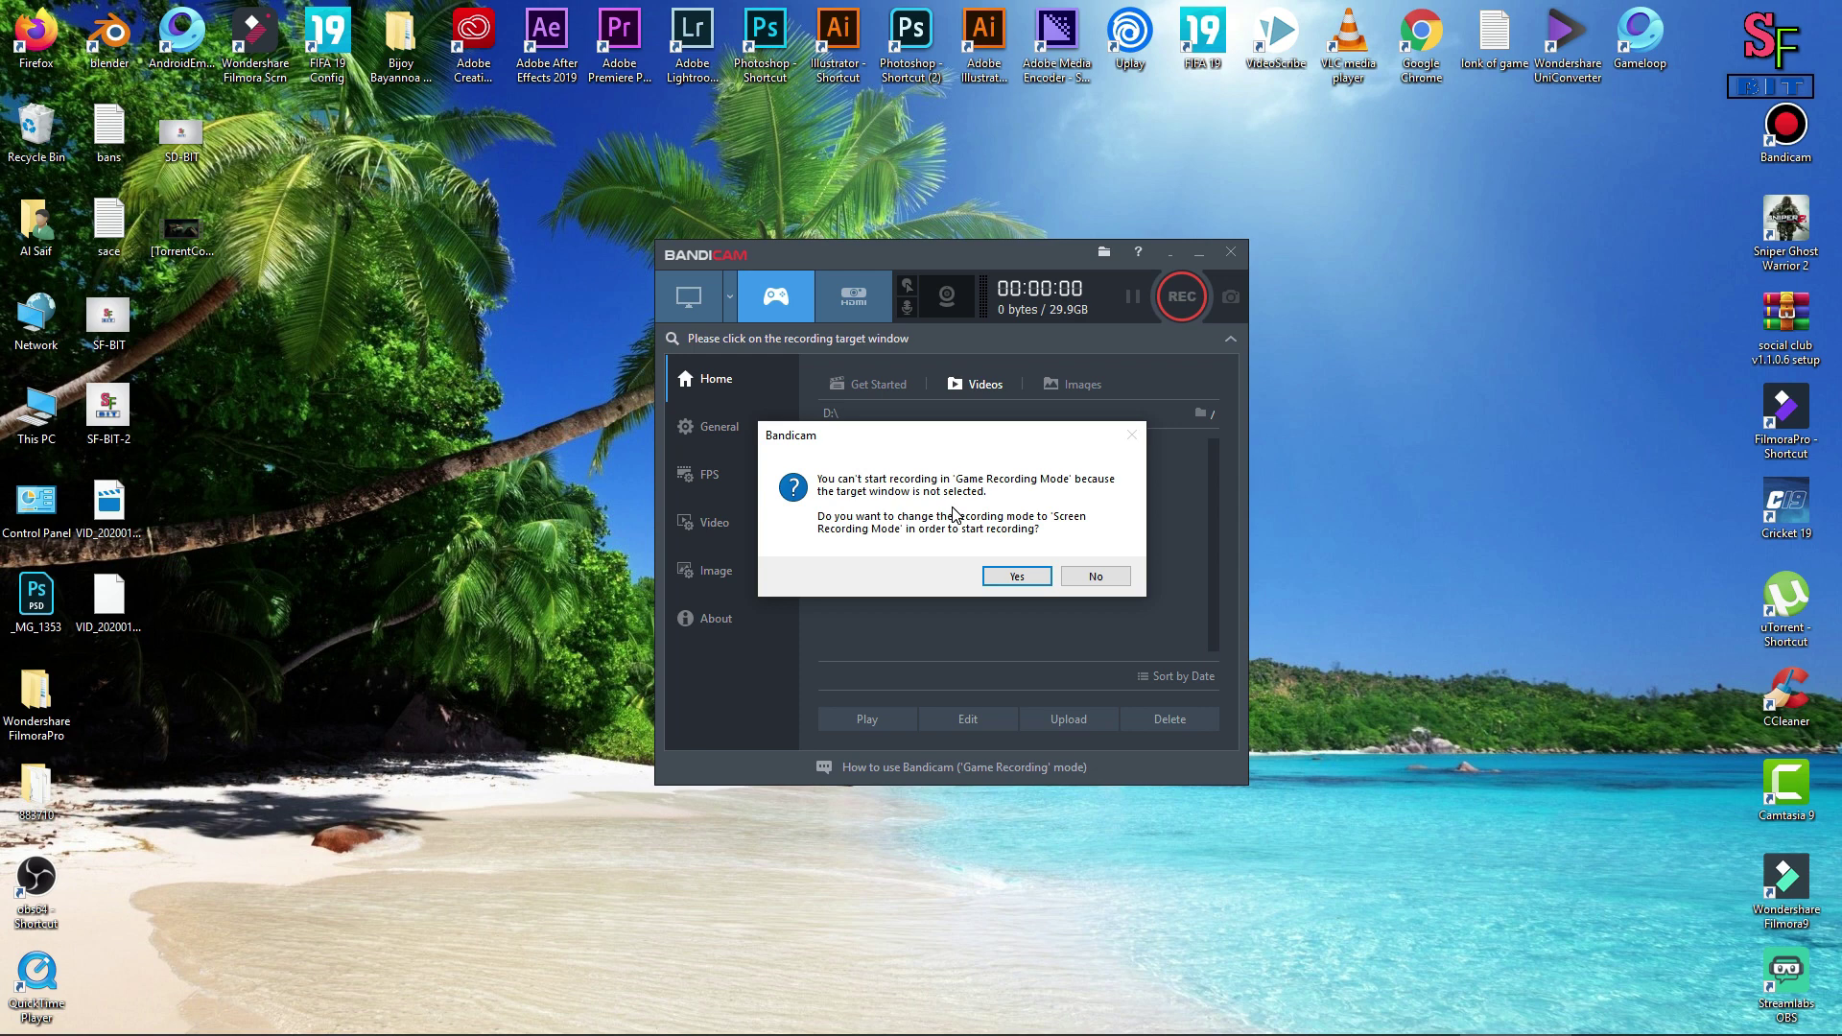
{"action": "left_click", "coordinate": [1081, 580]}
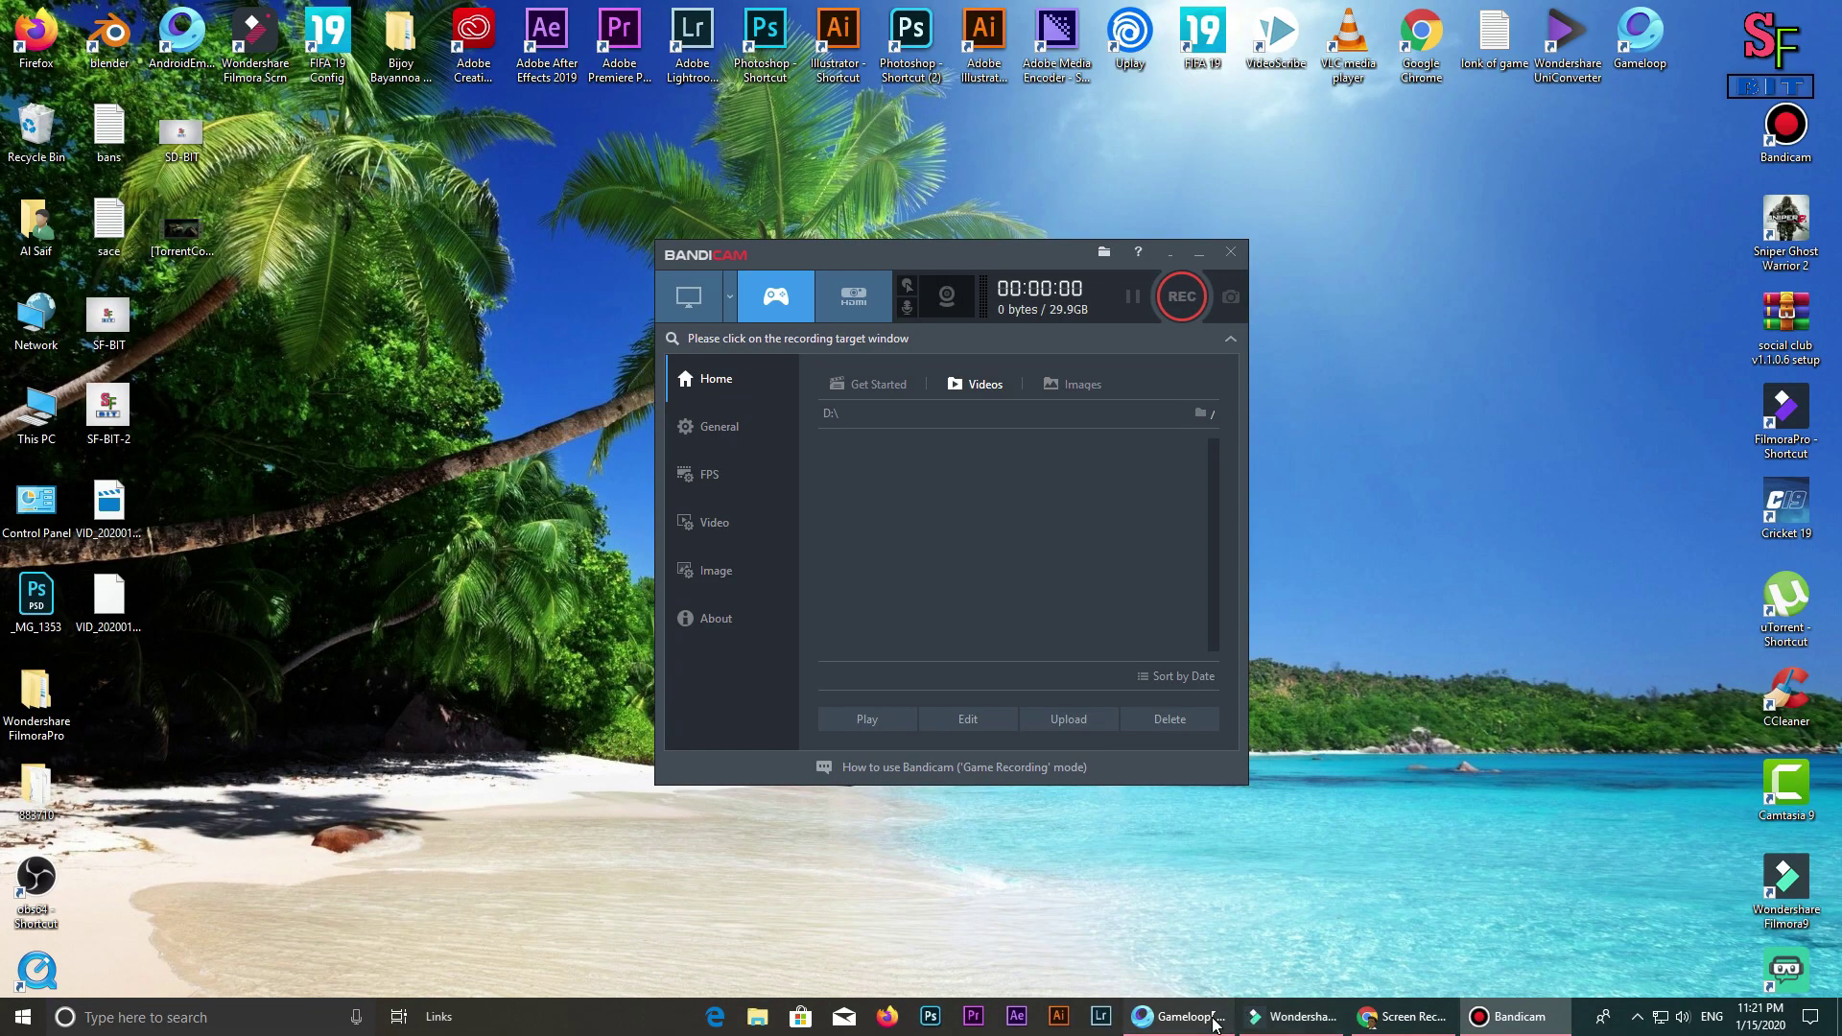
Switch to Gameloop and leave the ended training session for the lobby.
{"action": "left_click", "coordinate": [1178, 1017]}
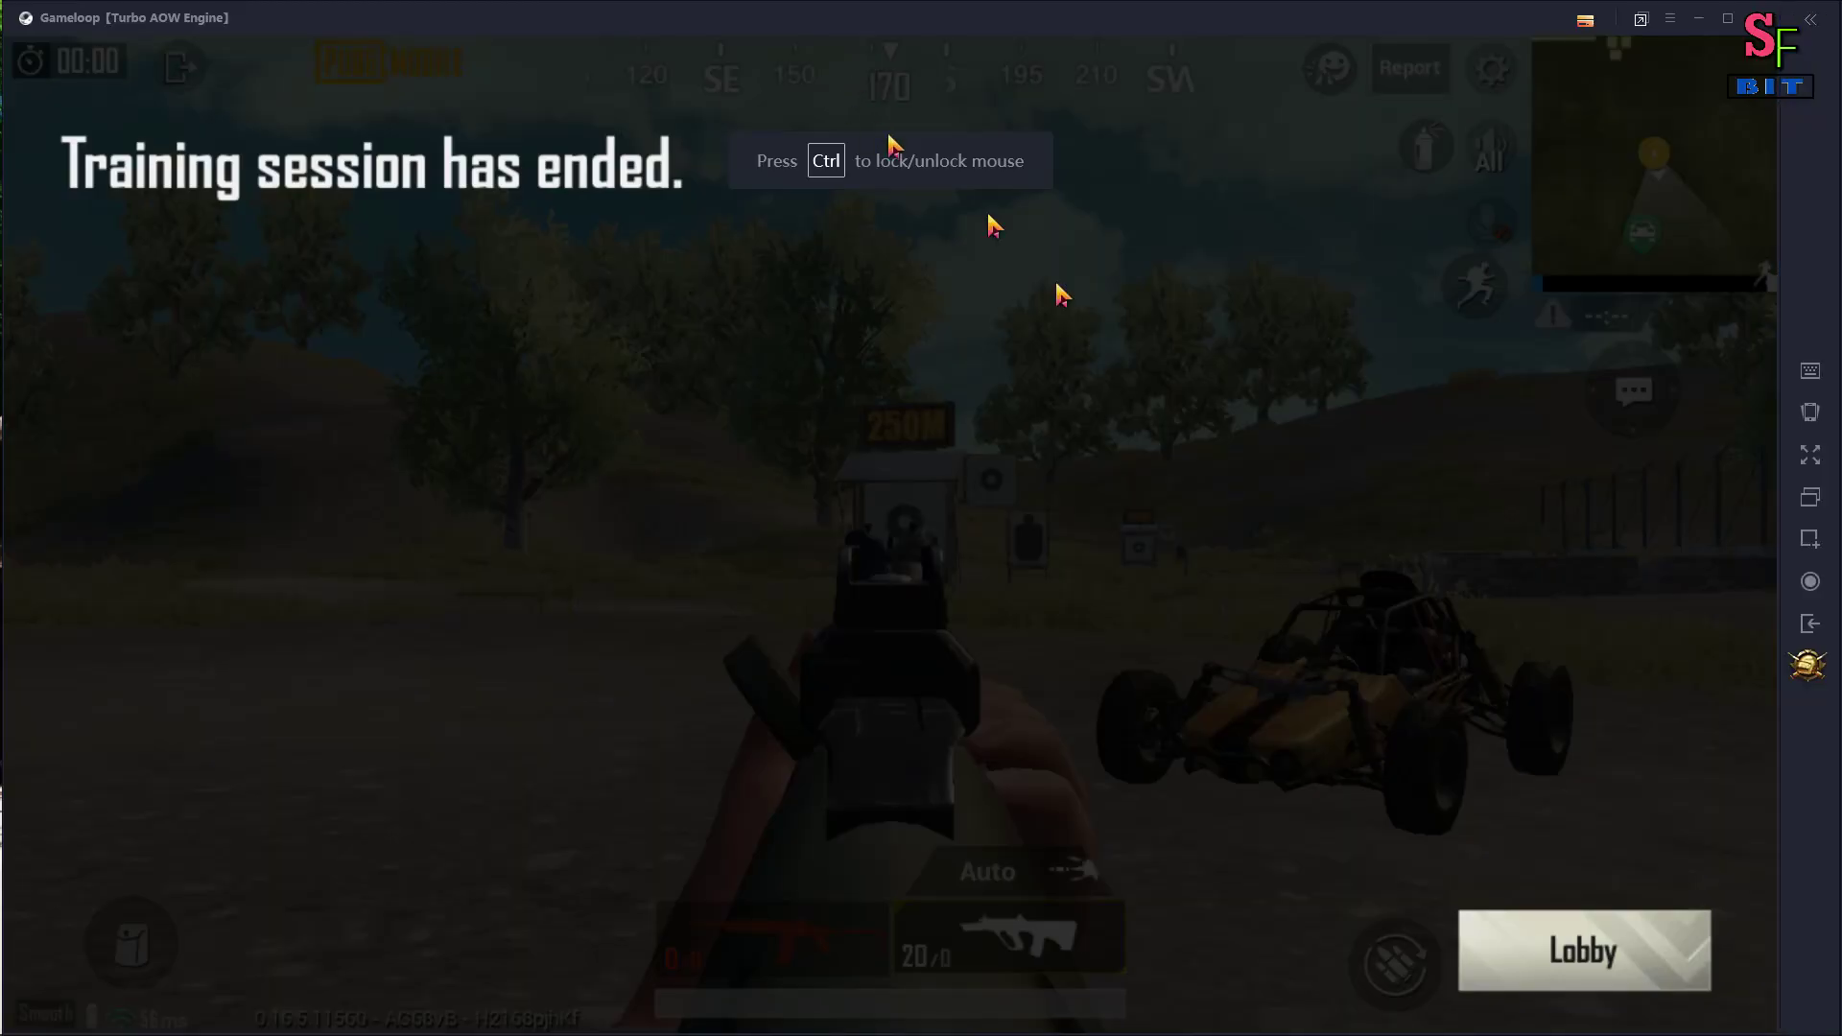
{"action": "left_click", "coordinate": [1568, 959]}
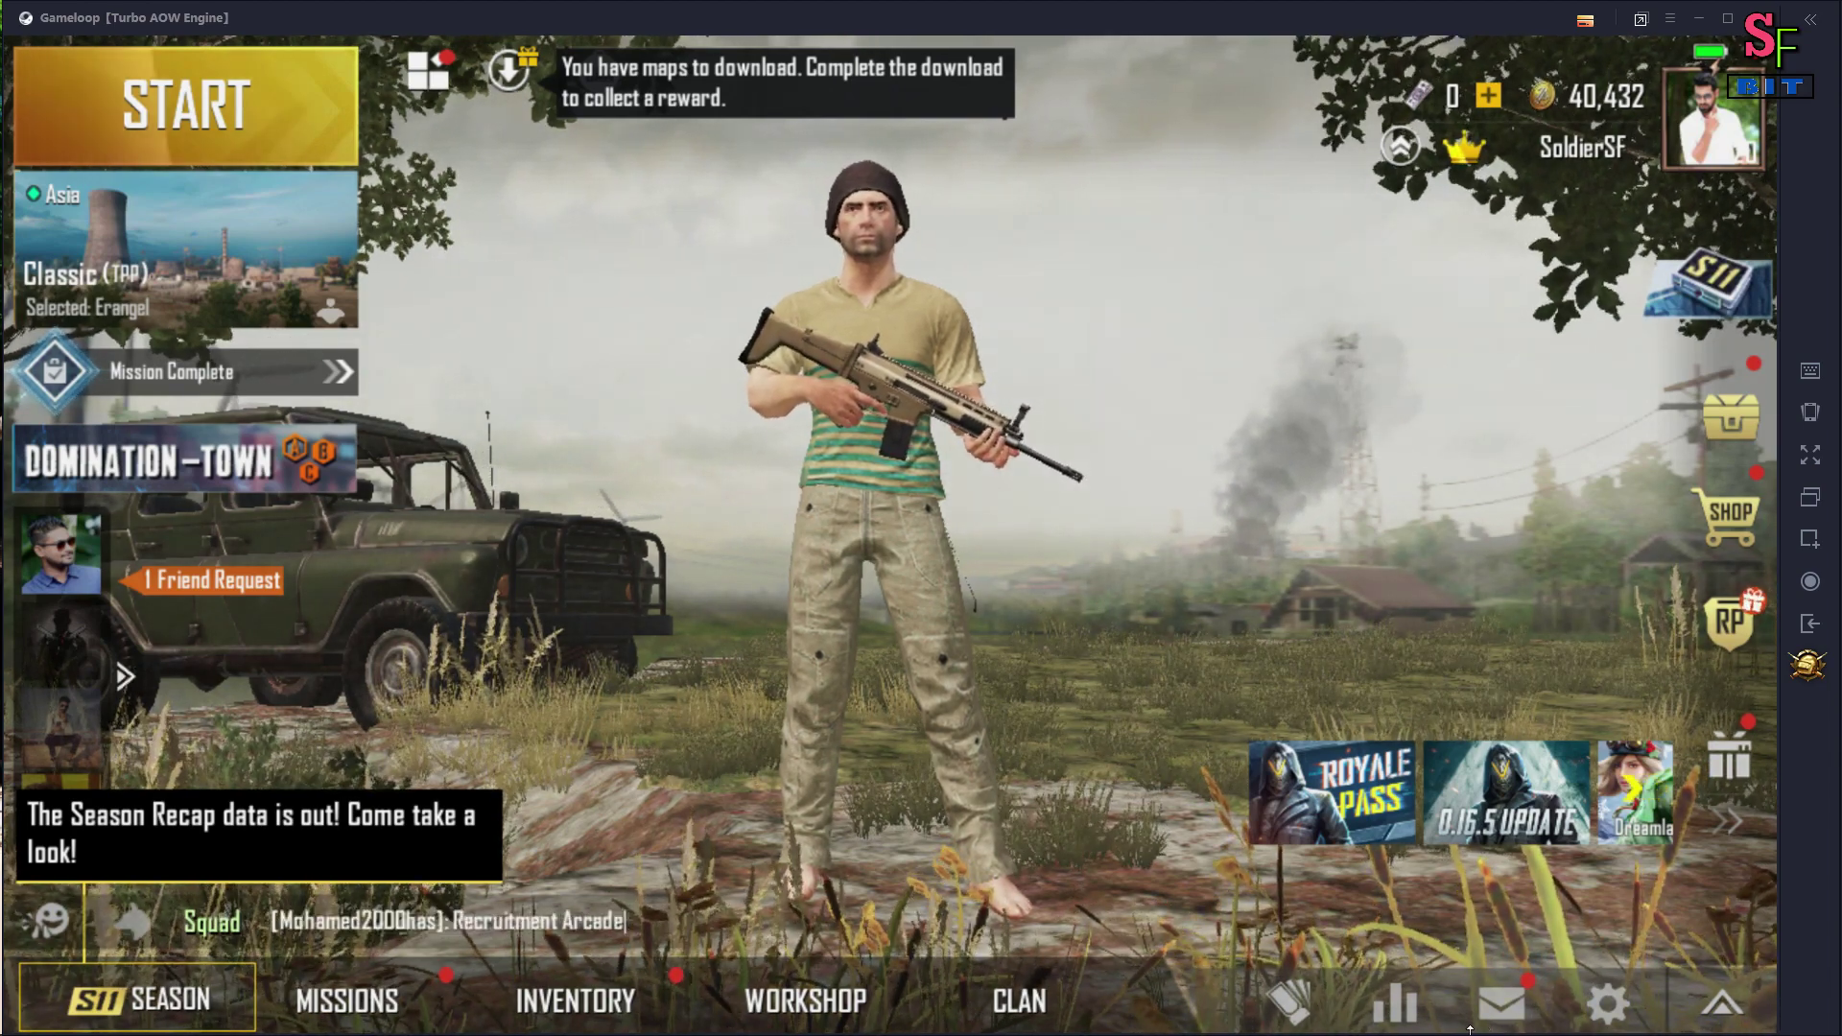
Bring Bandicam up over the game, start recording the AndroidEmulator.exe target, and minimize Bandicam.
{"action": "key", "text": "super"}
{"action": "left_click", "coordinate": [1508, 1016]}
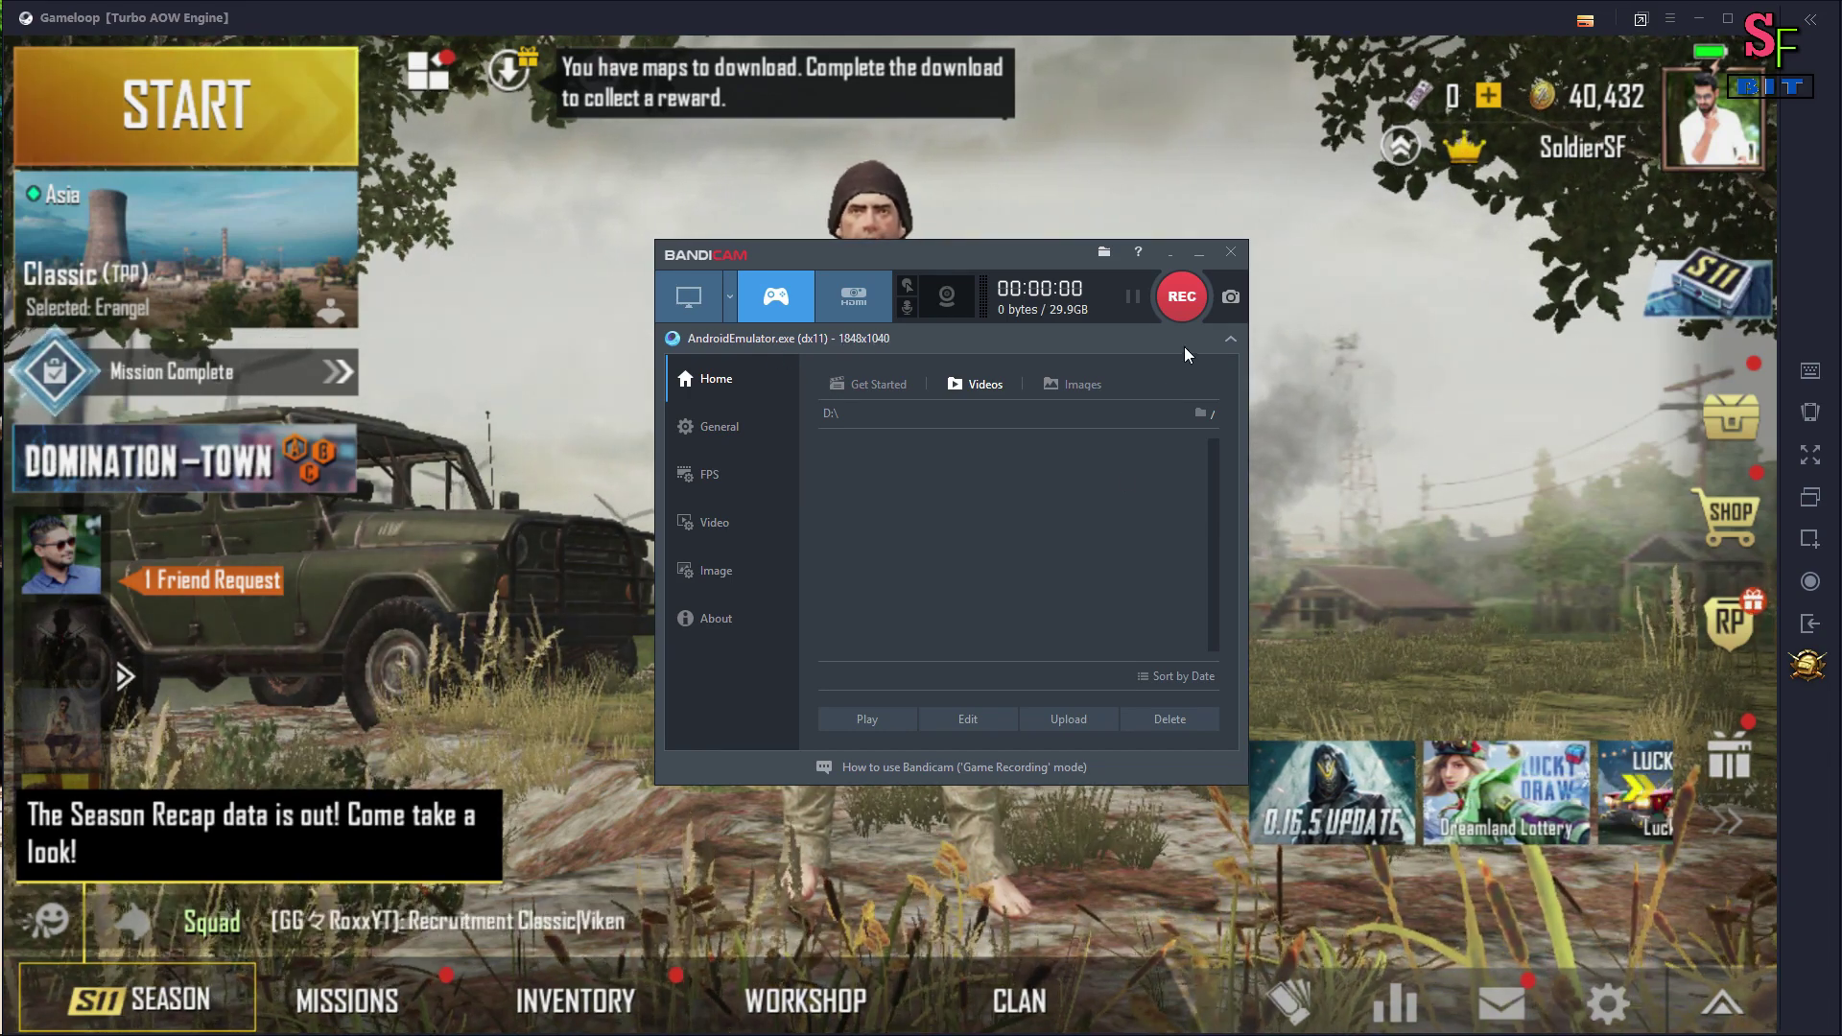
{"action": "left_click", "coordinate": [1182, 297]}
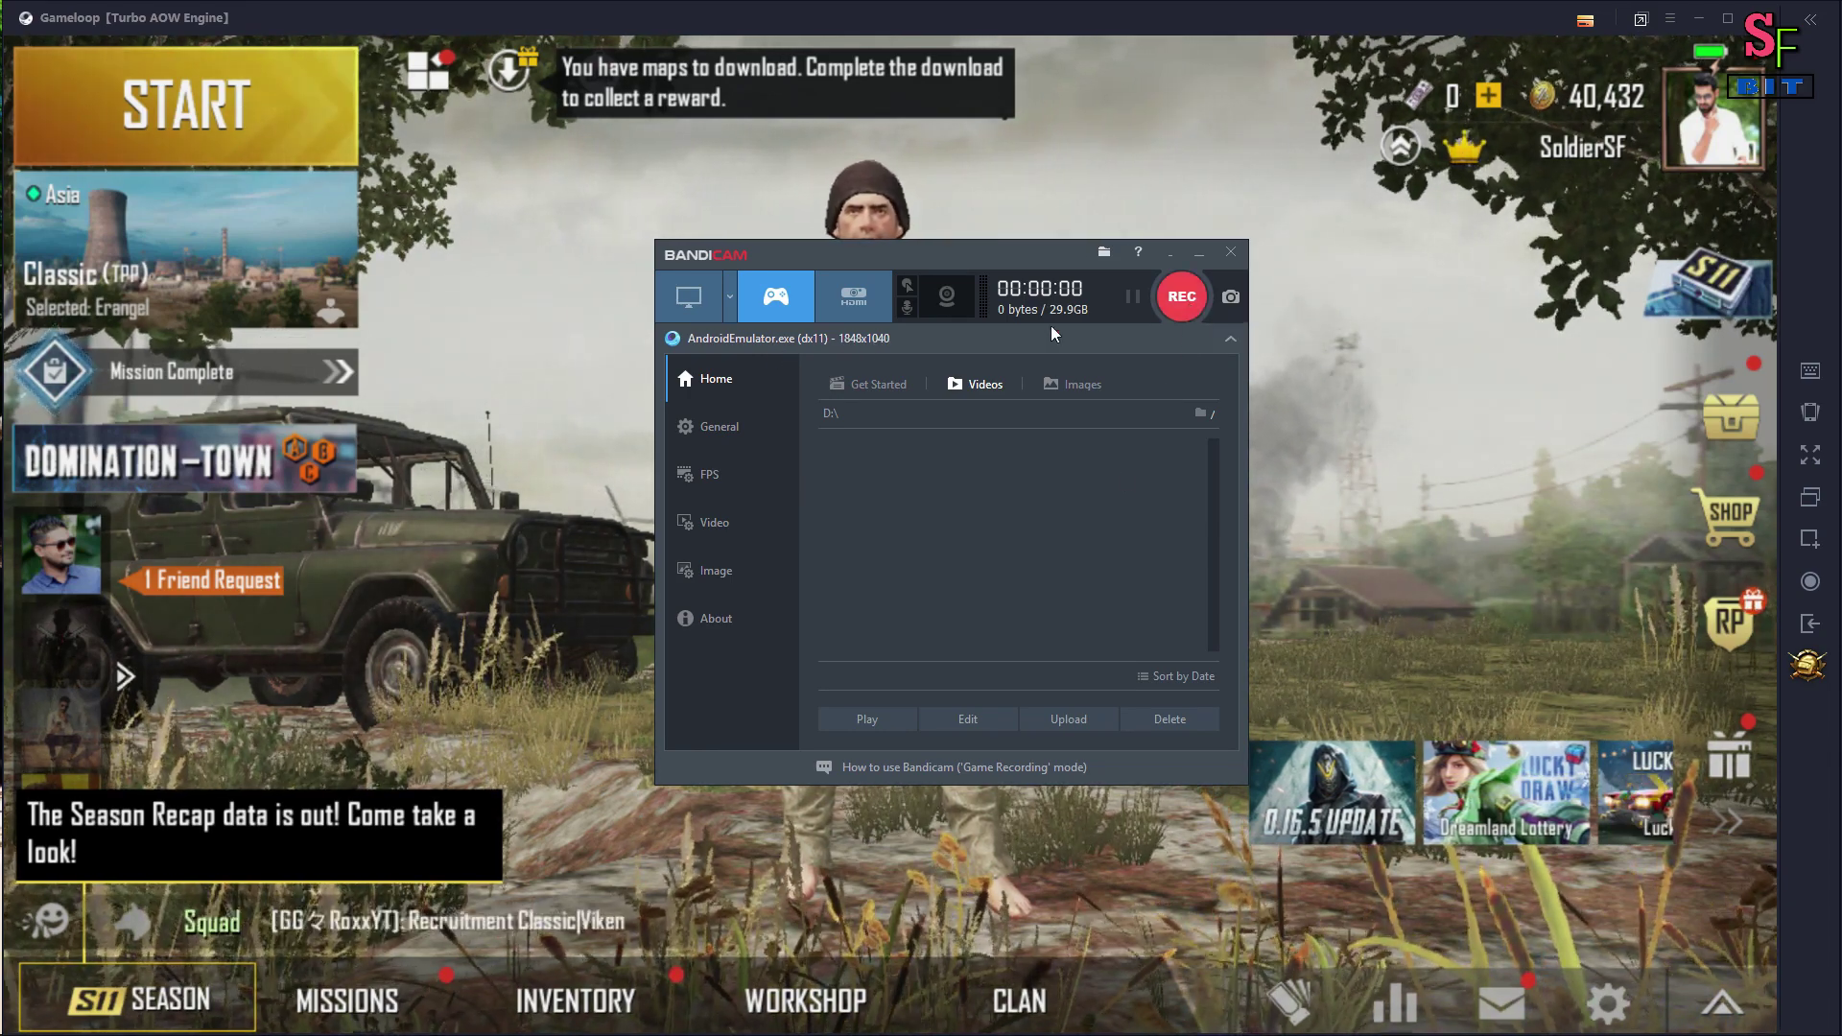
{"action": "left_click", "coordinate": [1198, 251]}
Open the game's mode selection and enter the TPP training grounds.
{"action": "left_click", "coordinate": [183, 250]}
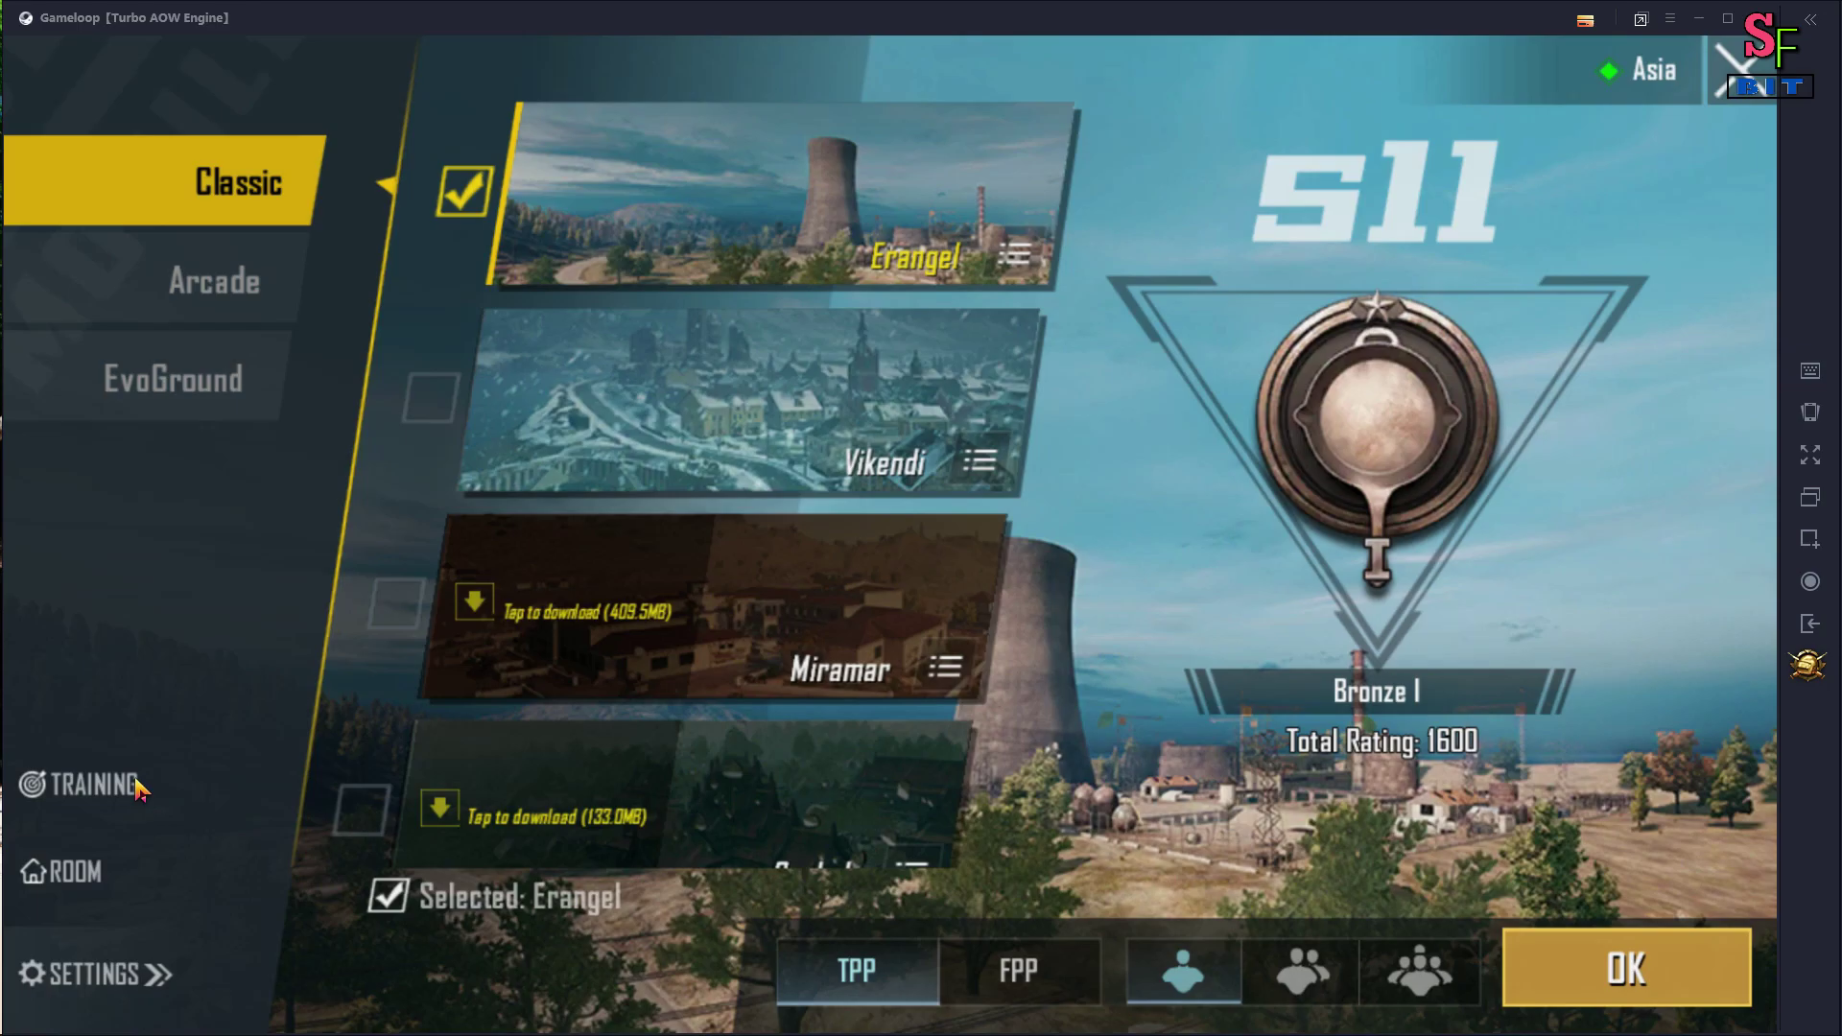
{"action": "left_click", "coordinate": [72, 780]}
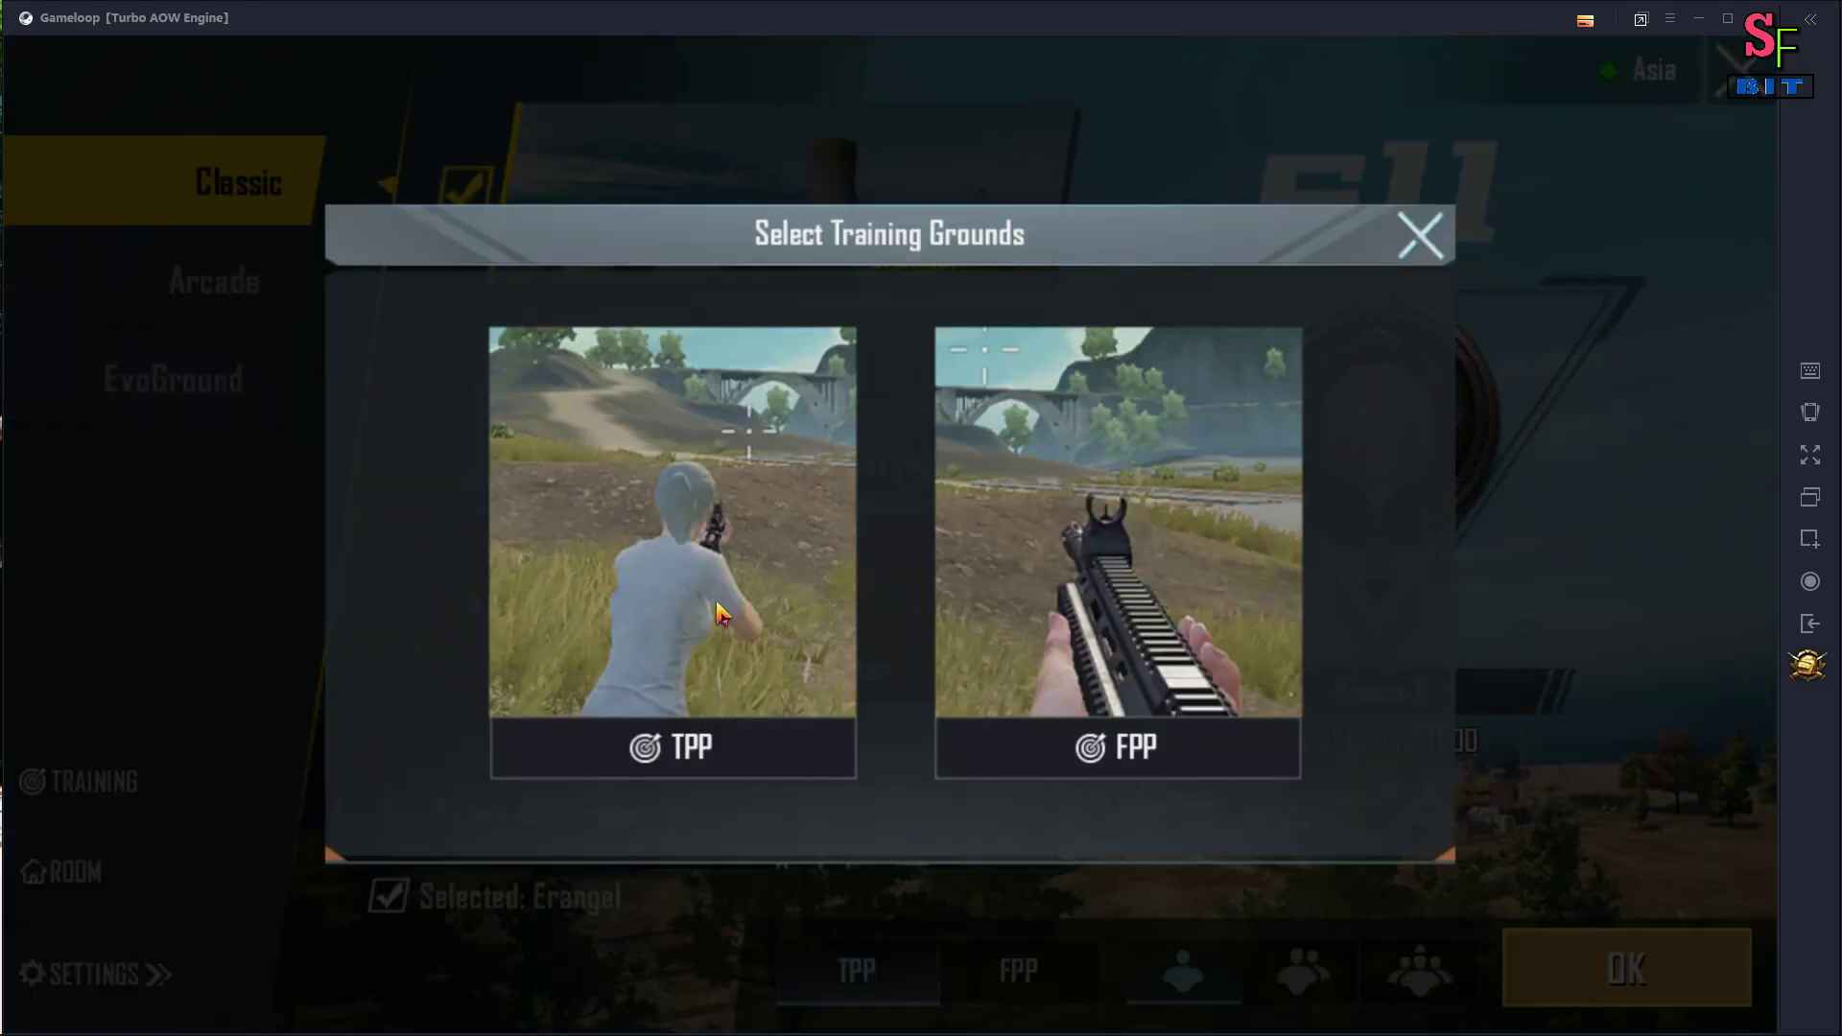
{"action": "key", "text": "Escape"}
{"action": "key", "text": "Return"}
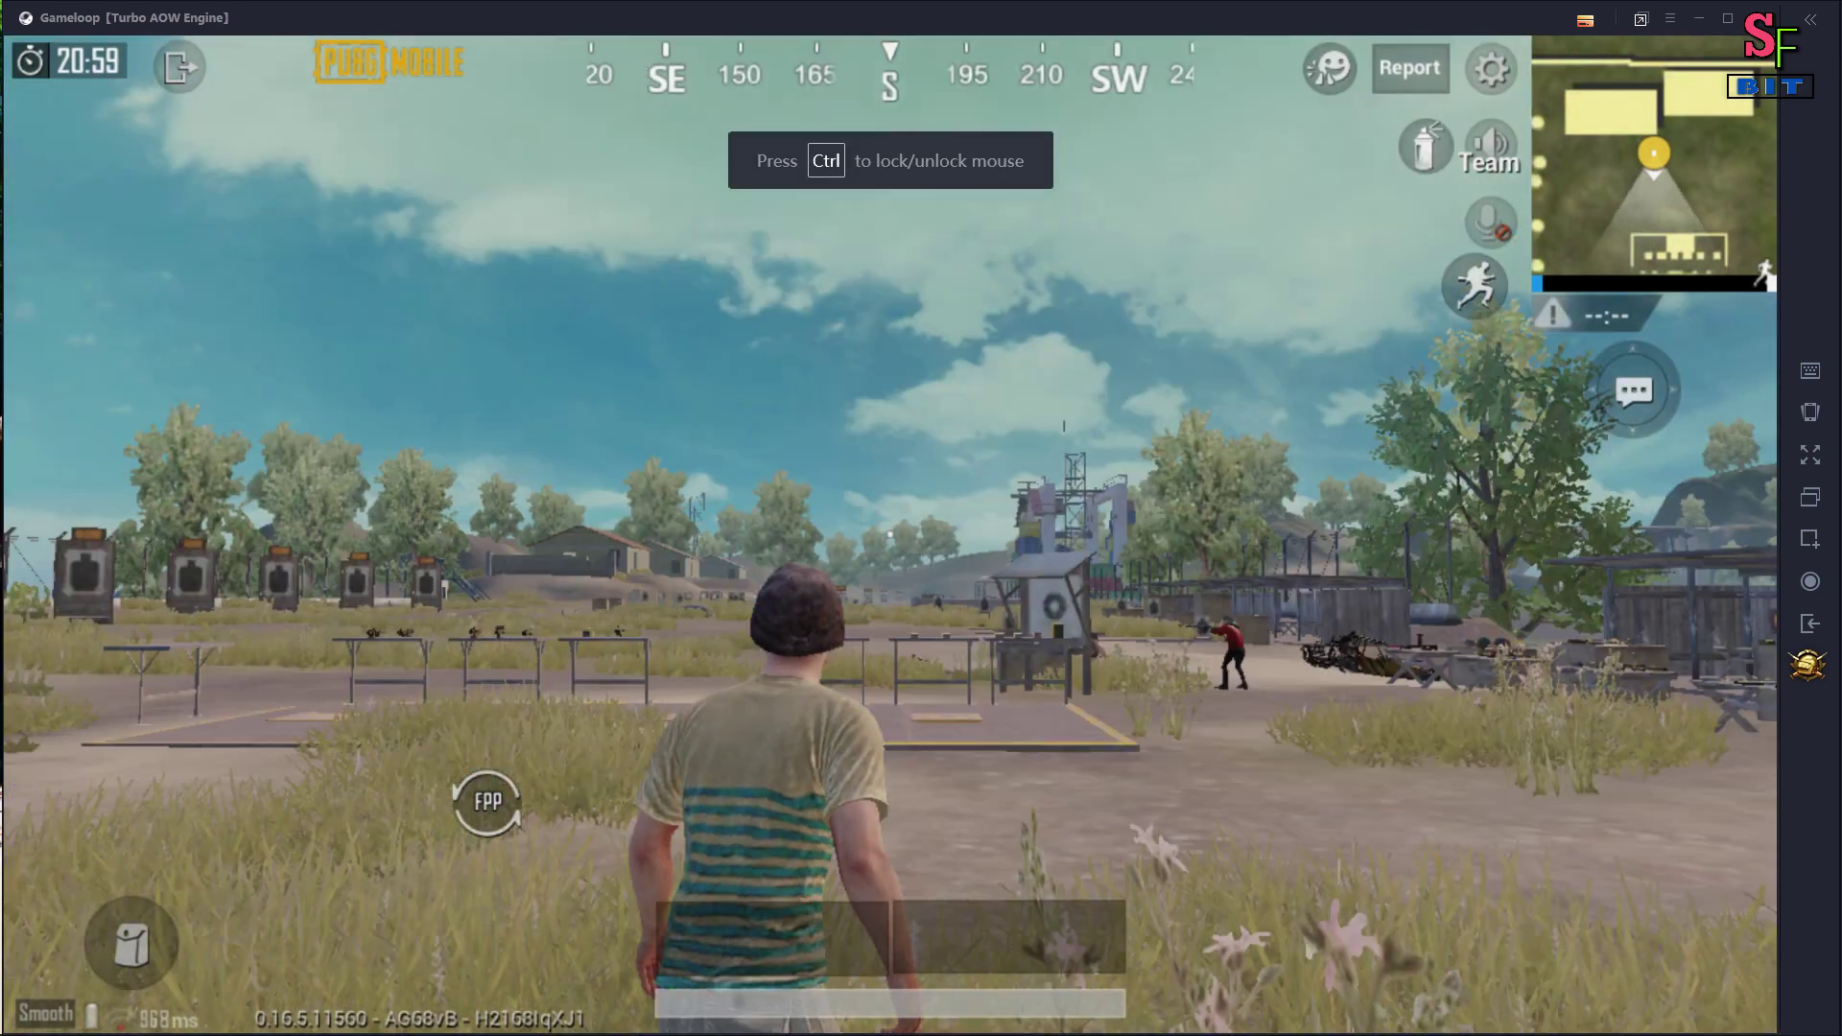
Run to the 7.62mm weapons table in the training grounds and pick up an M24.
{"action": "key", "text": "w"}
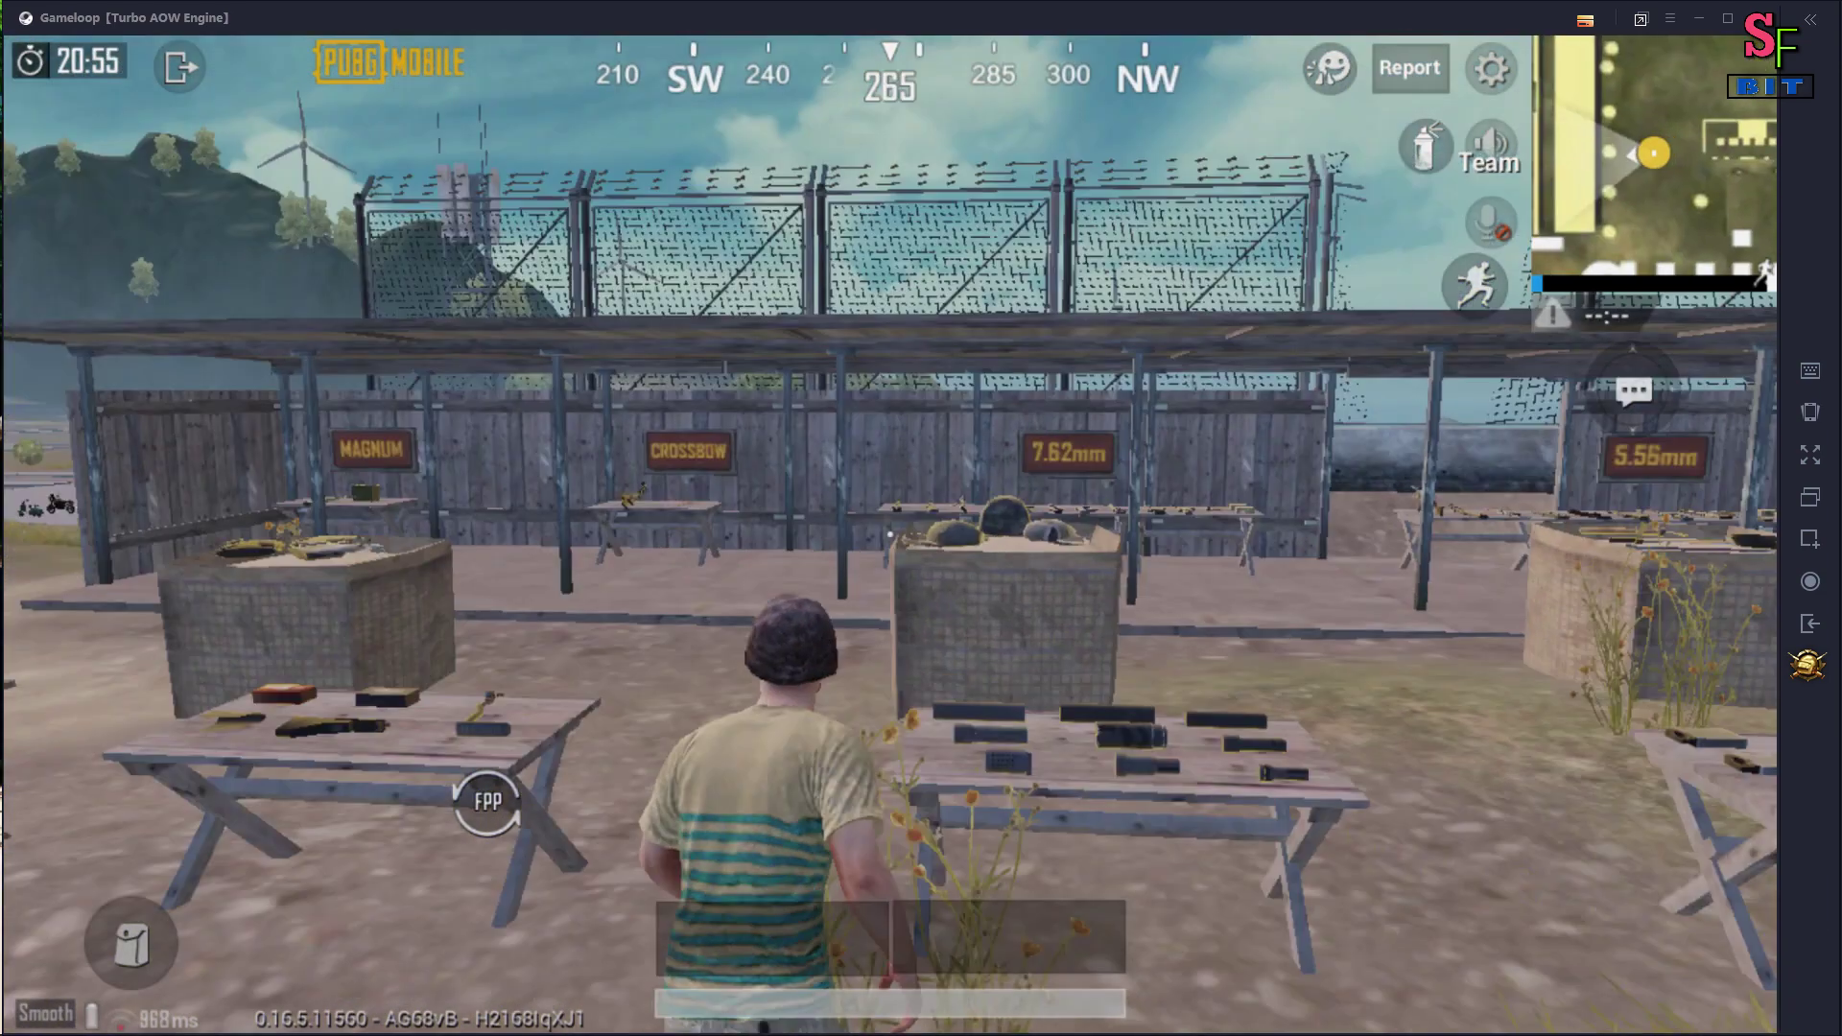
{"action": "key", "text": "w"}
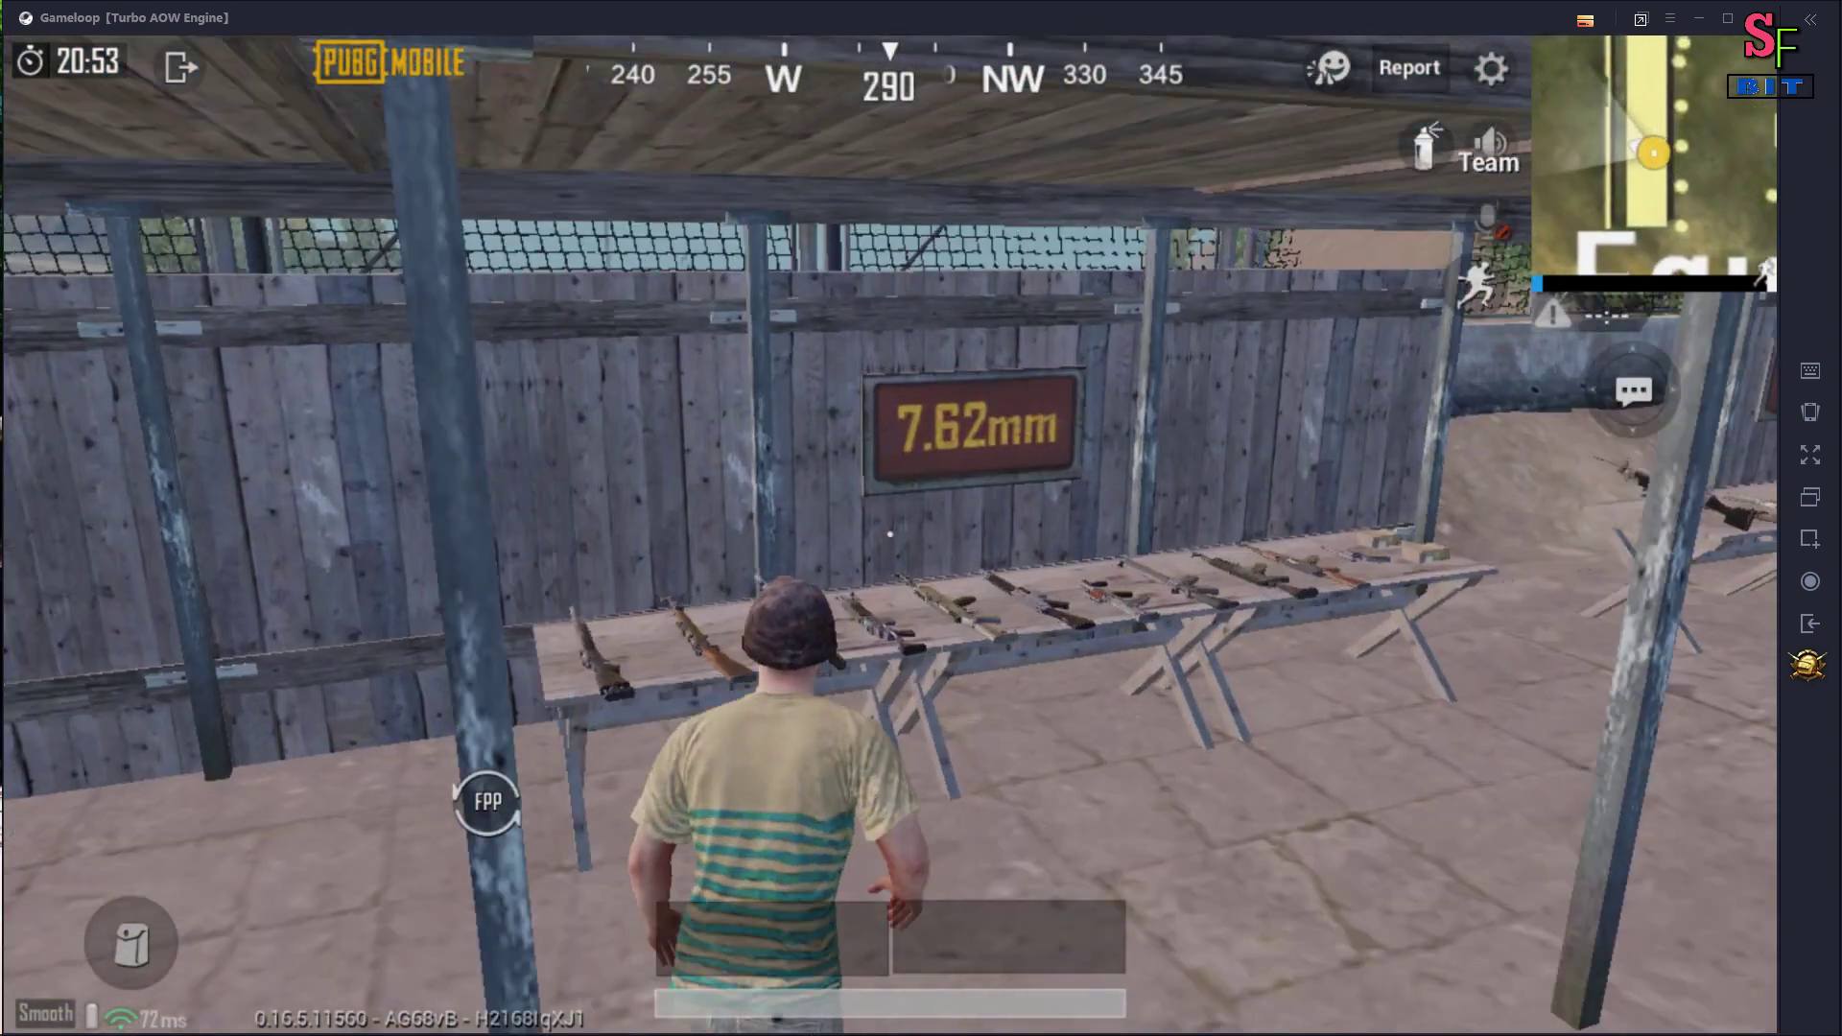
{"action": "key", "text": "w"}
{"action": "key", "text": "f"}
{"action": "key", "text": "f"}
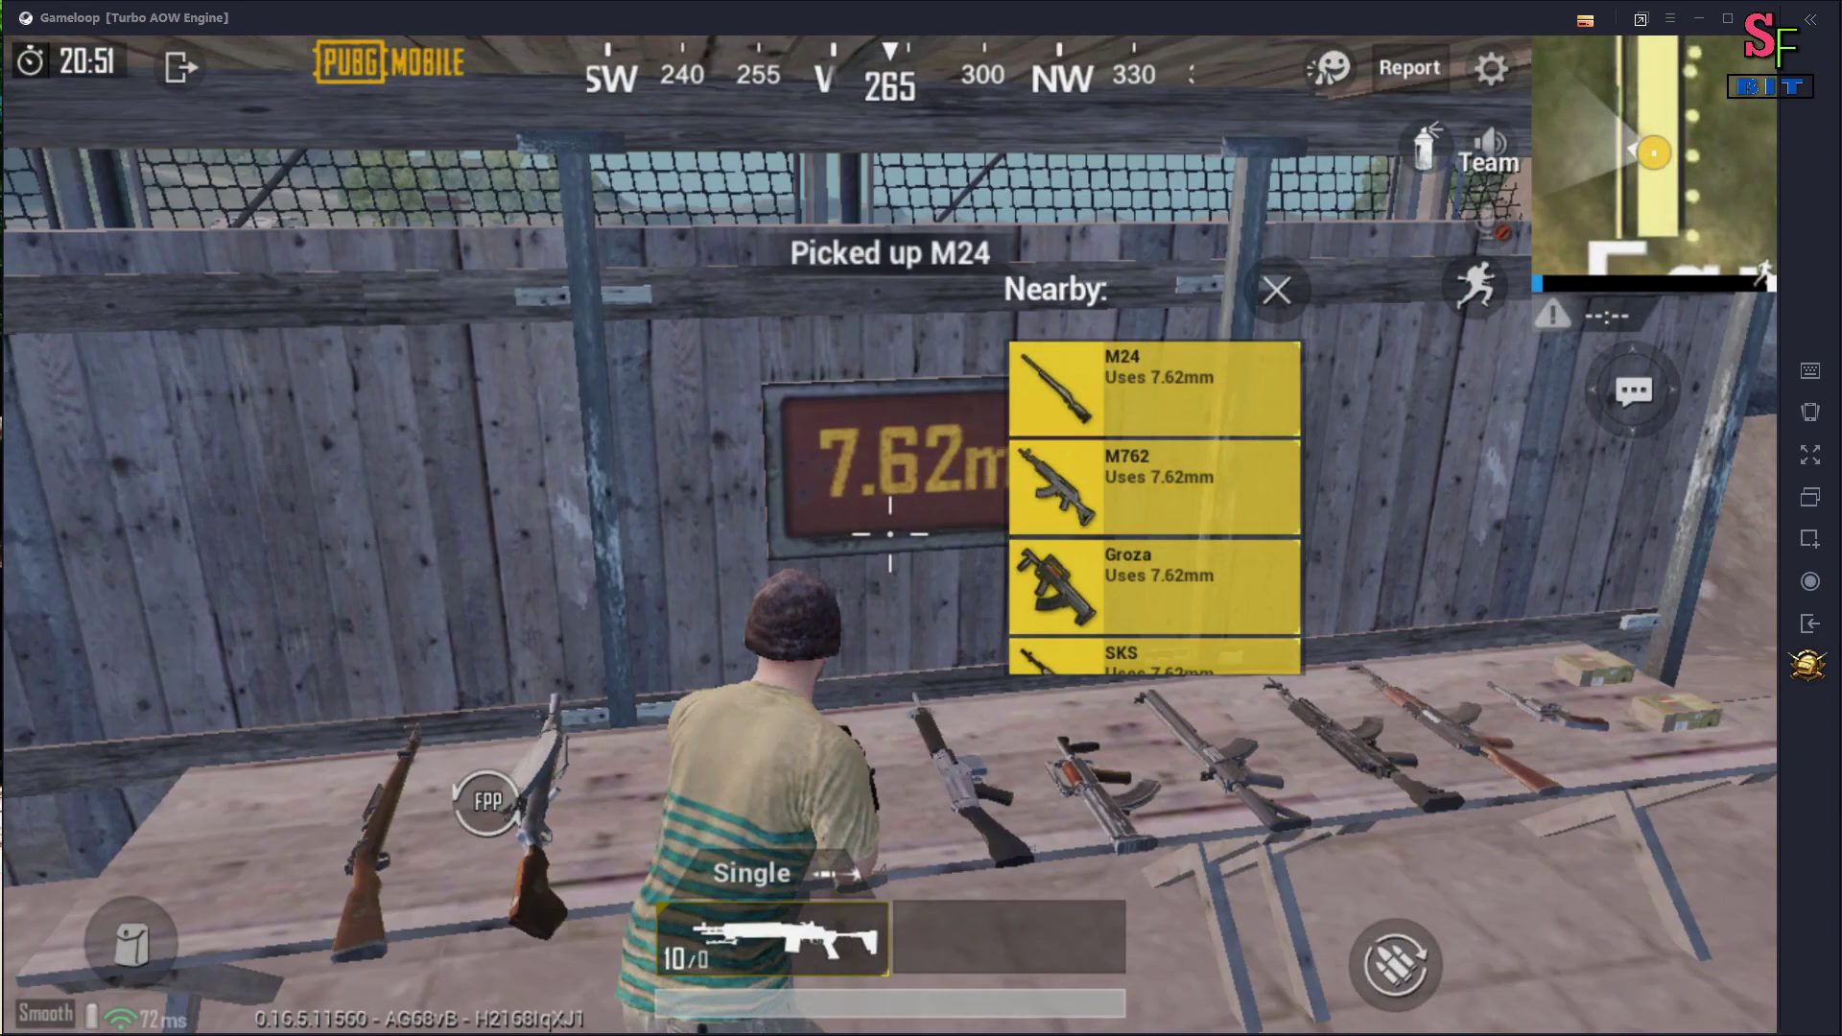
Pick up an M762, run onto the open range and empty its magazine with aimed fire toward the targets.
{"action": "key", "text": "f"}
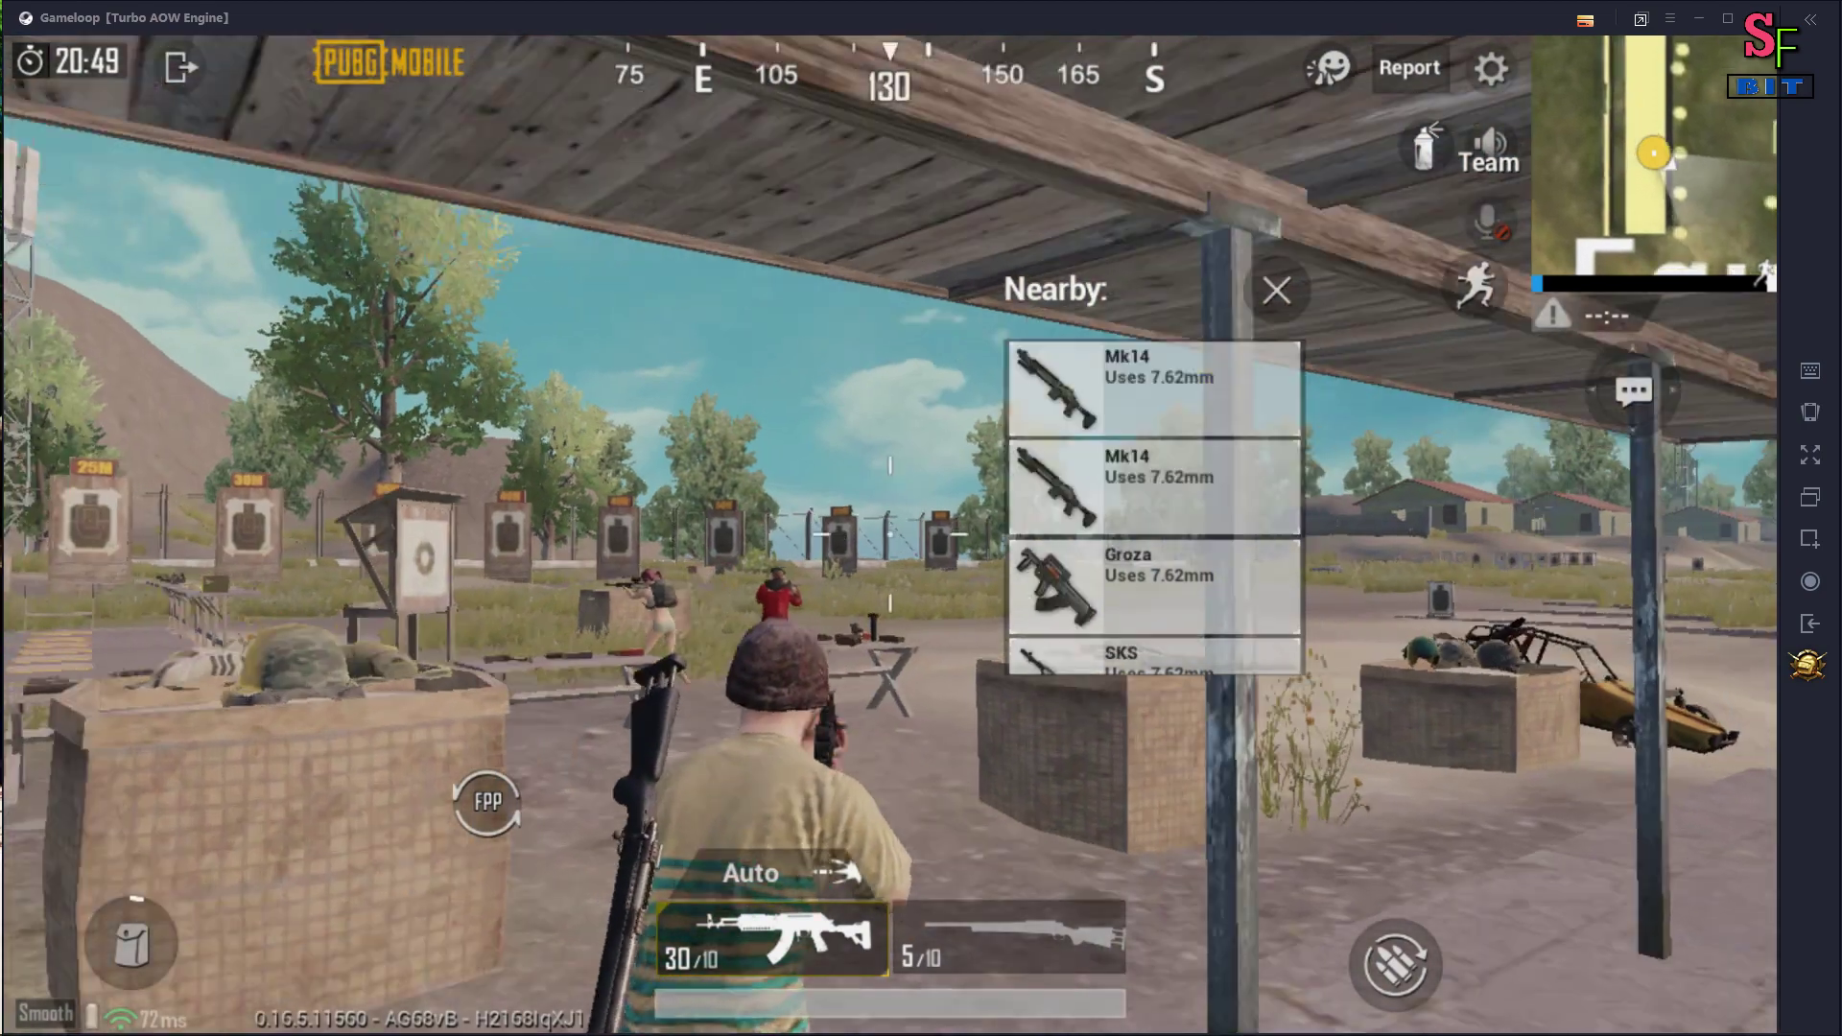
{"action": "key", "text": "w"}
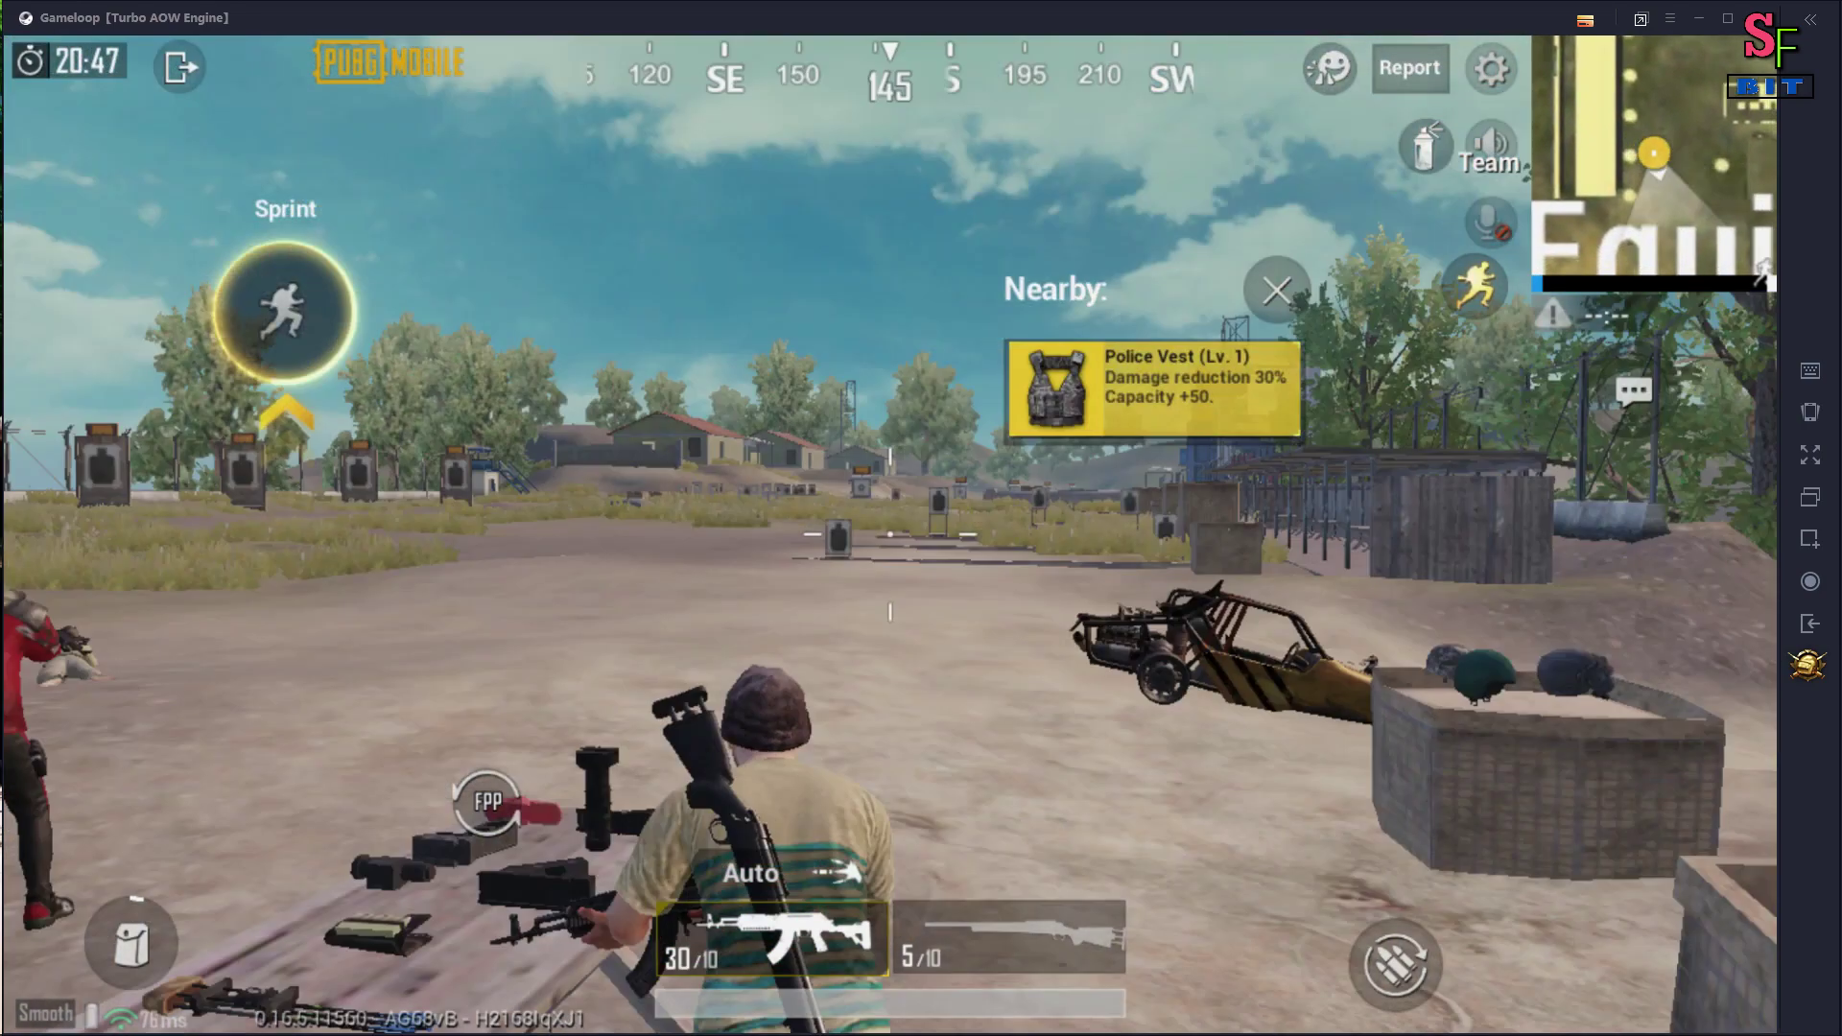
{"action": "key", "text": "w"}
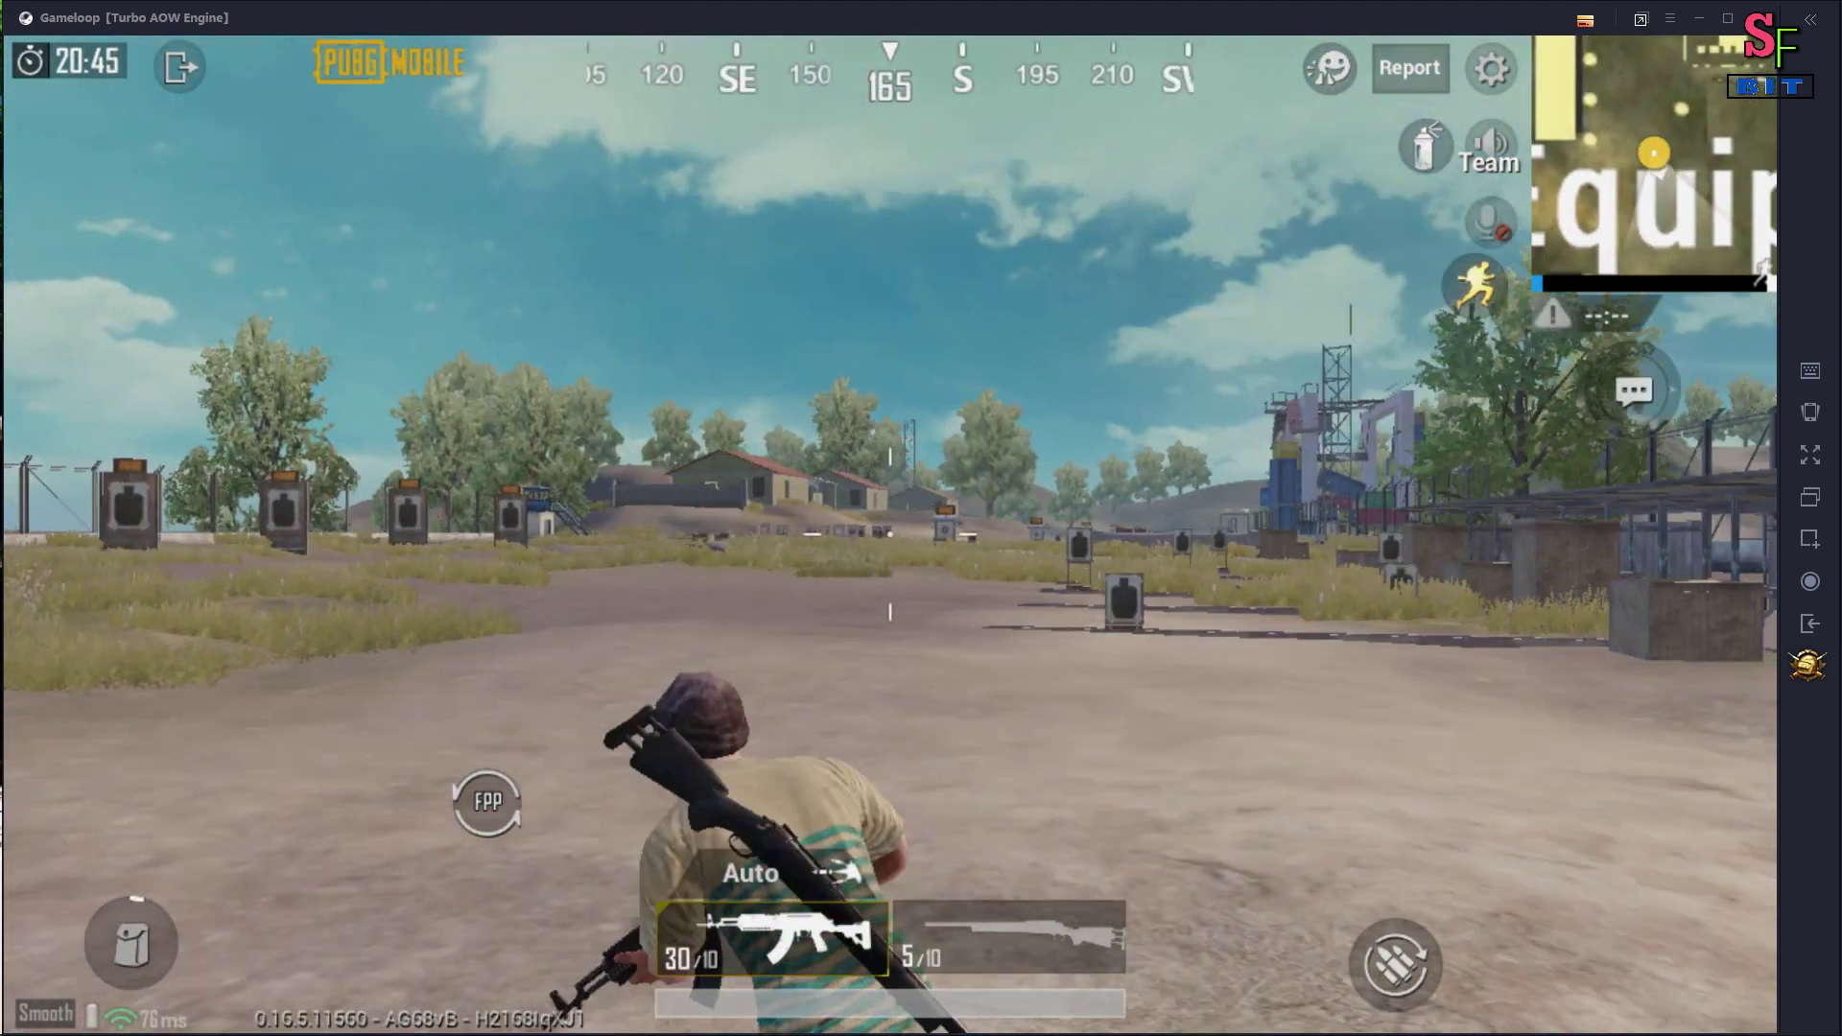
{"action": "right_click", "coordinate": [921, 518]}
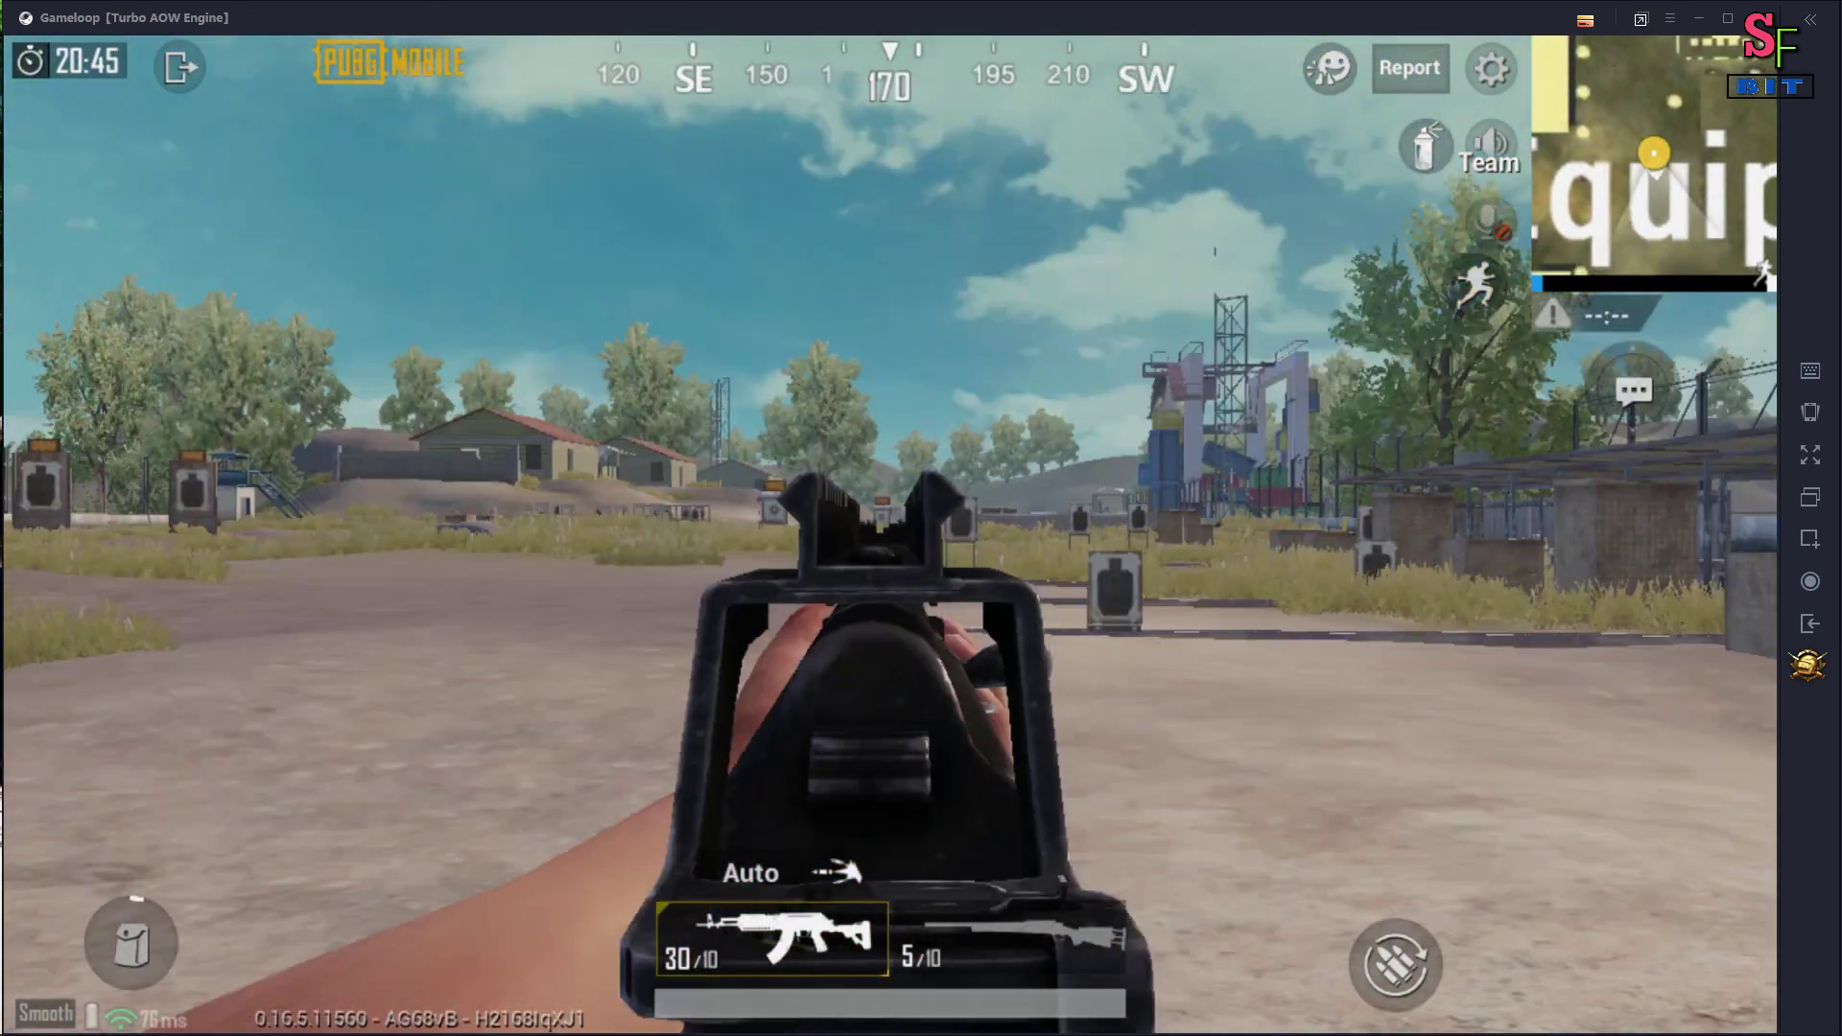
{"action": "left_click_drag", "start_coordinate": [921, 518], "coordinate": [921, 518]}
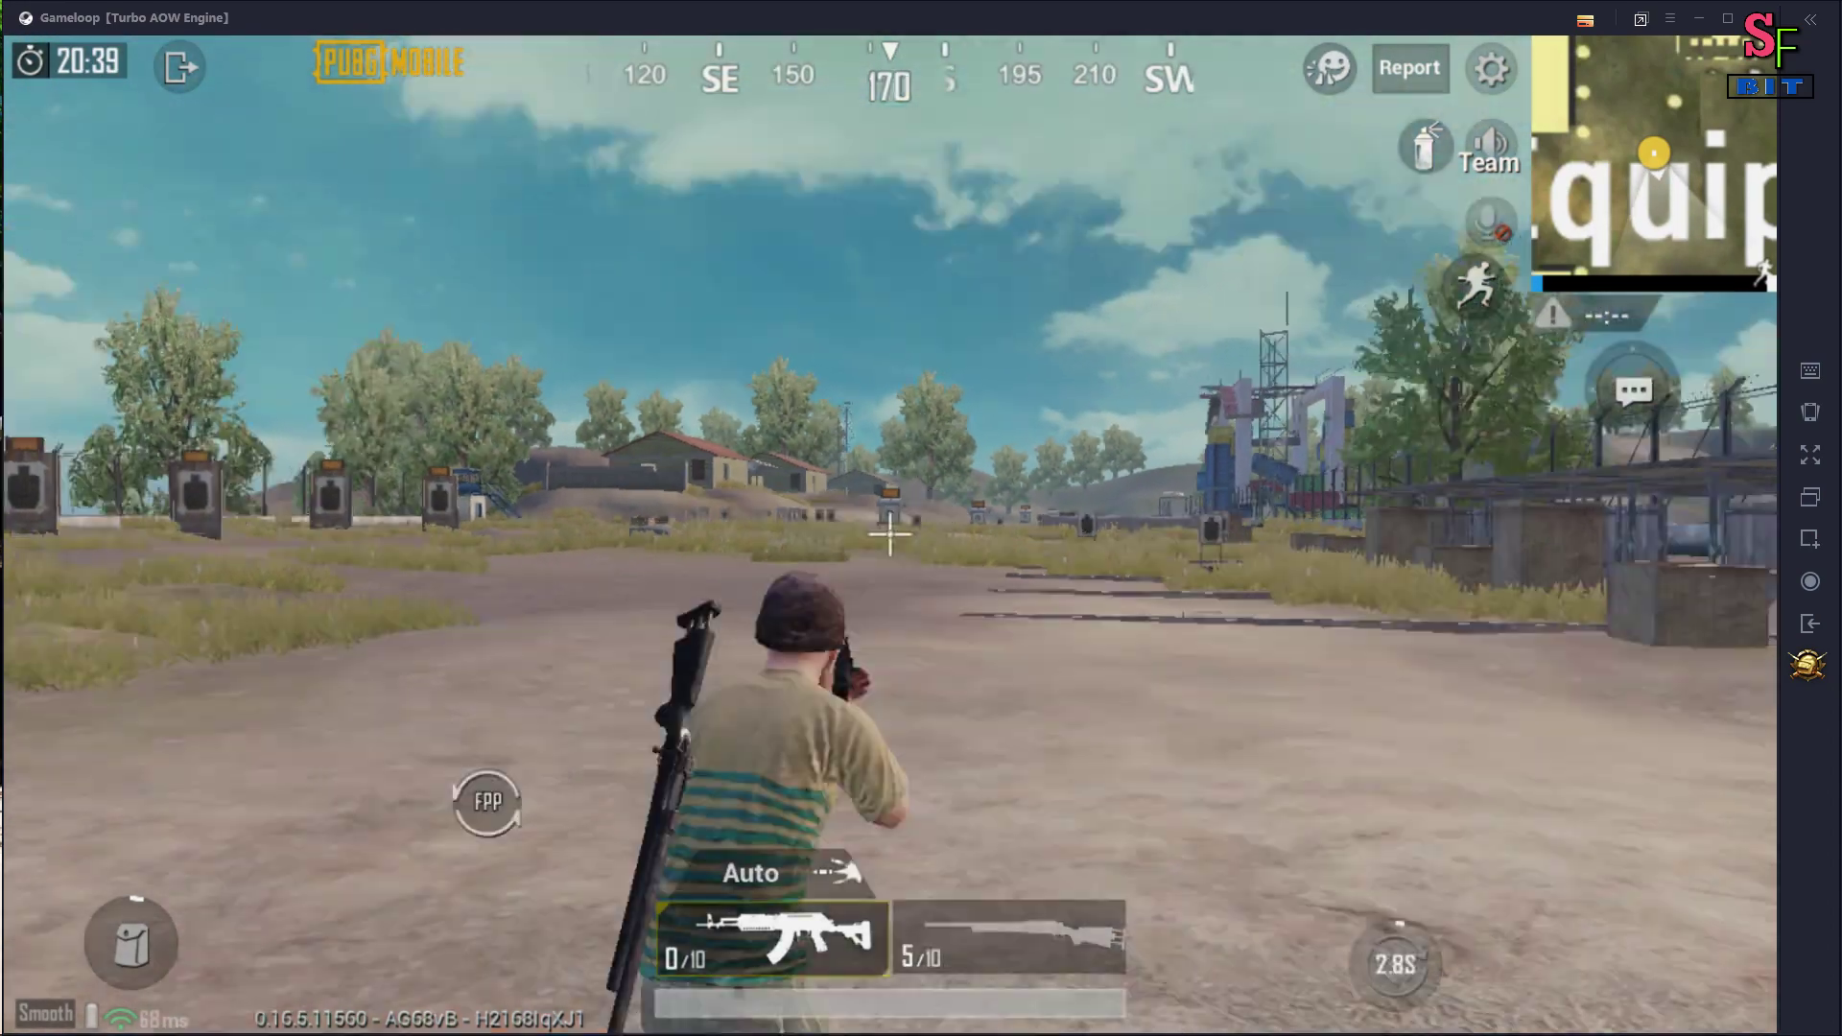
Run on across the range, then ride a motorcycle over the dirt hill and loop back around the training grounds.
{"action": "key", "text": "w"}
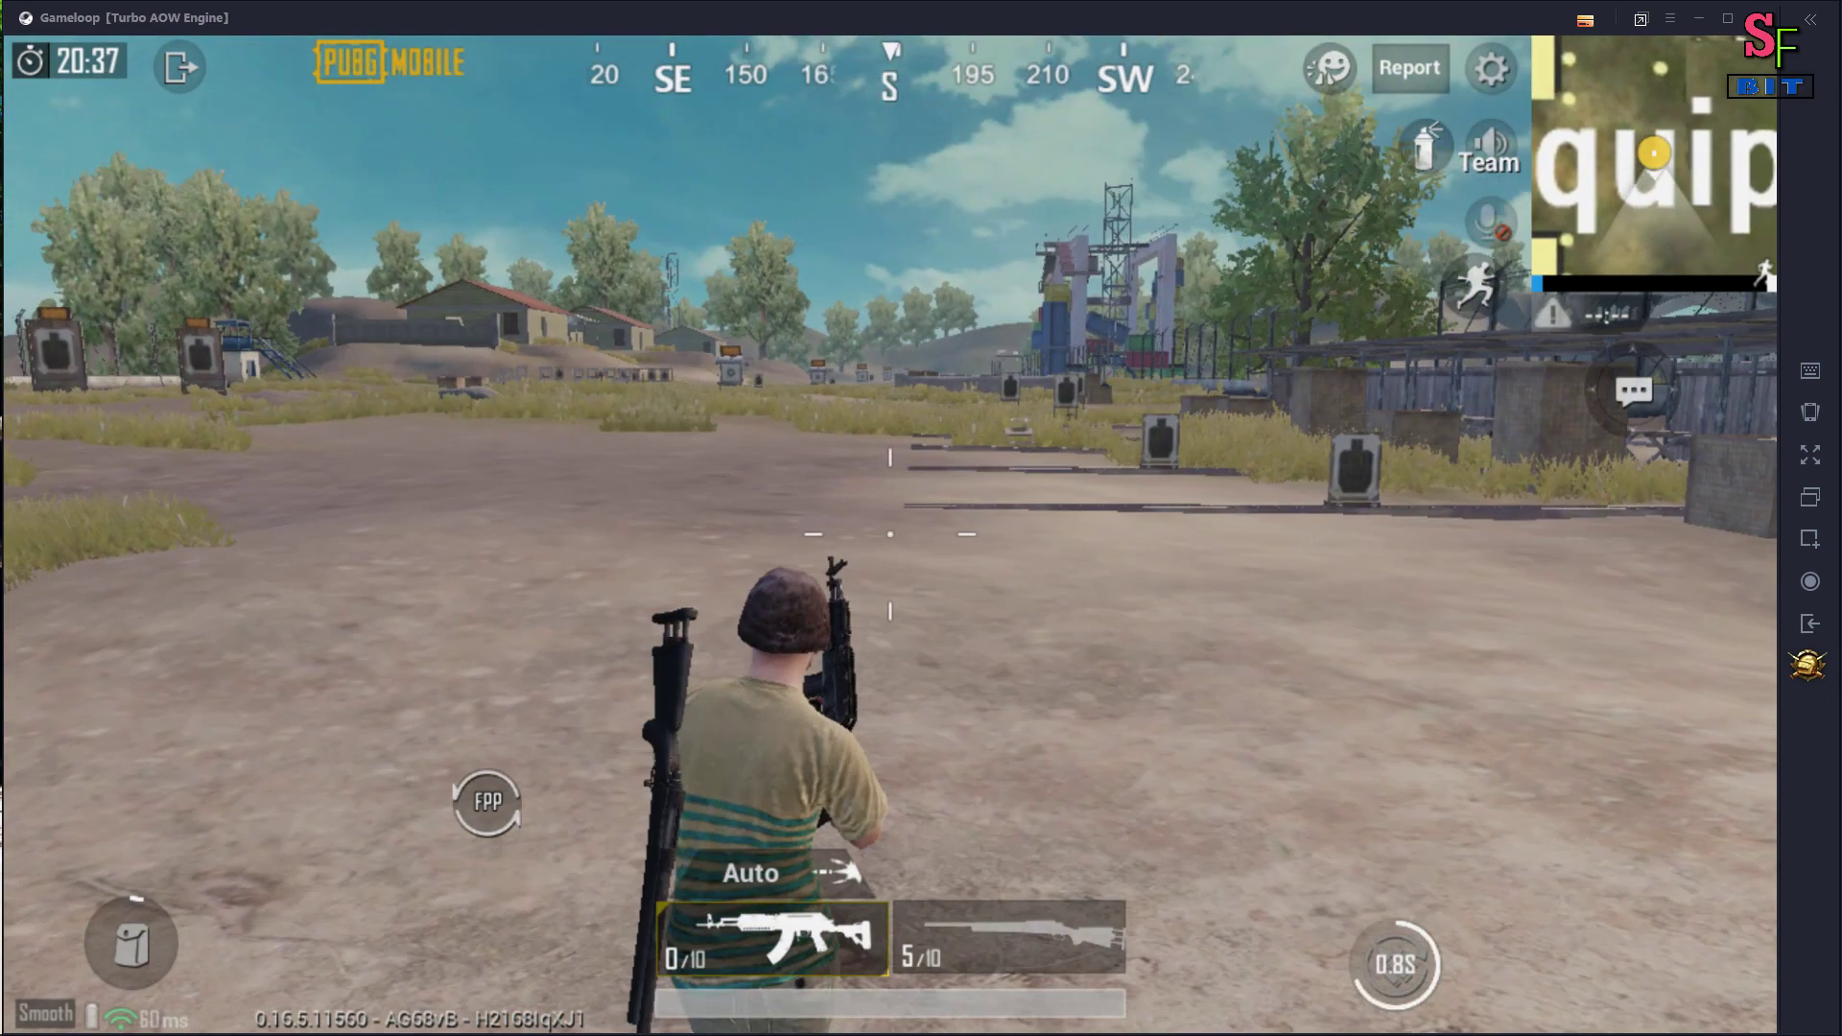
{"action": "key", "text": "w"}
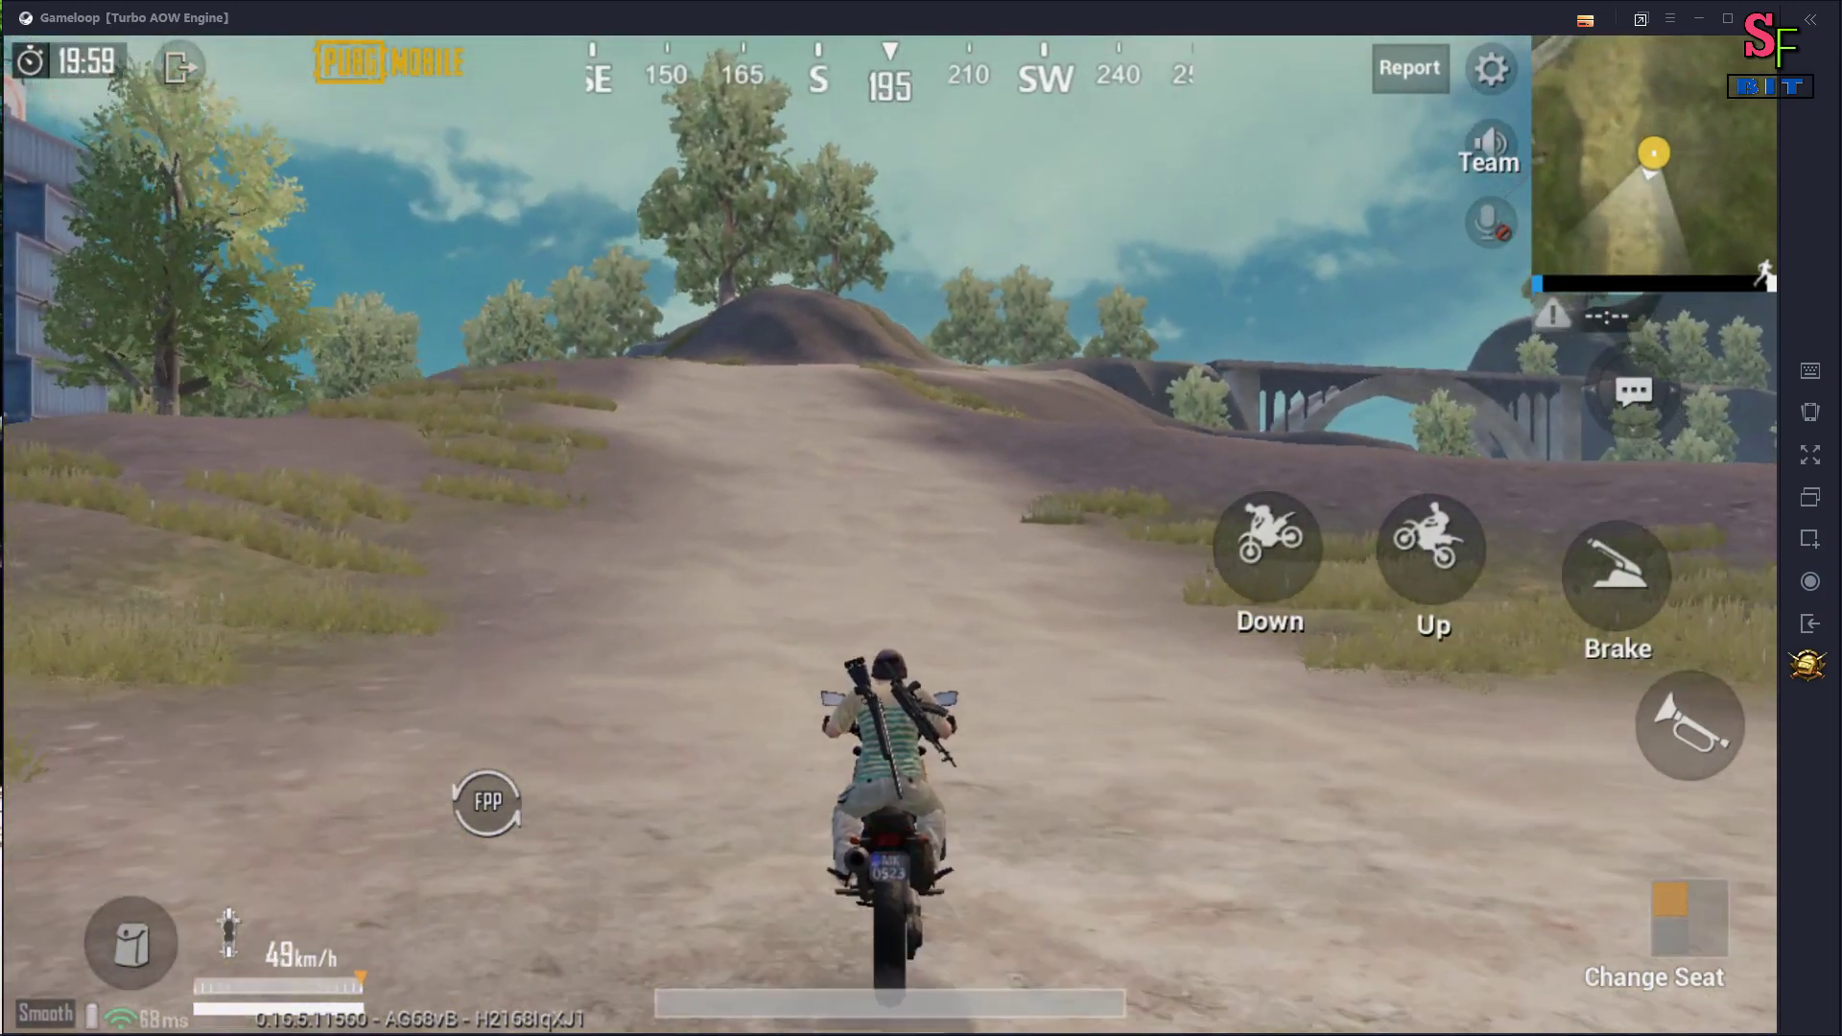
{"action": "key", "text": "space"}
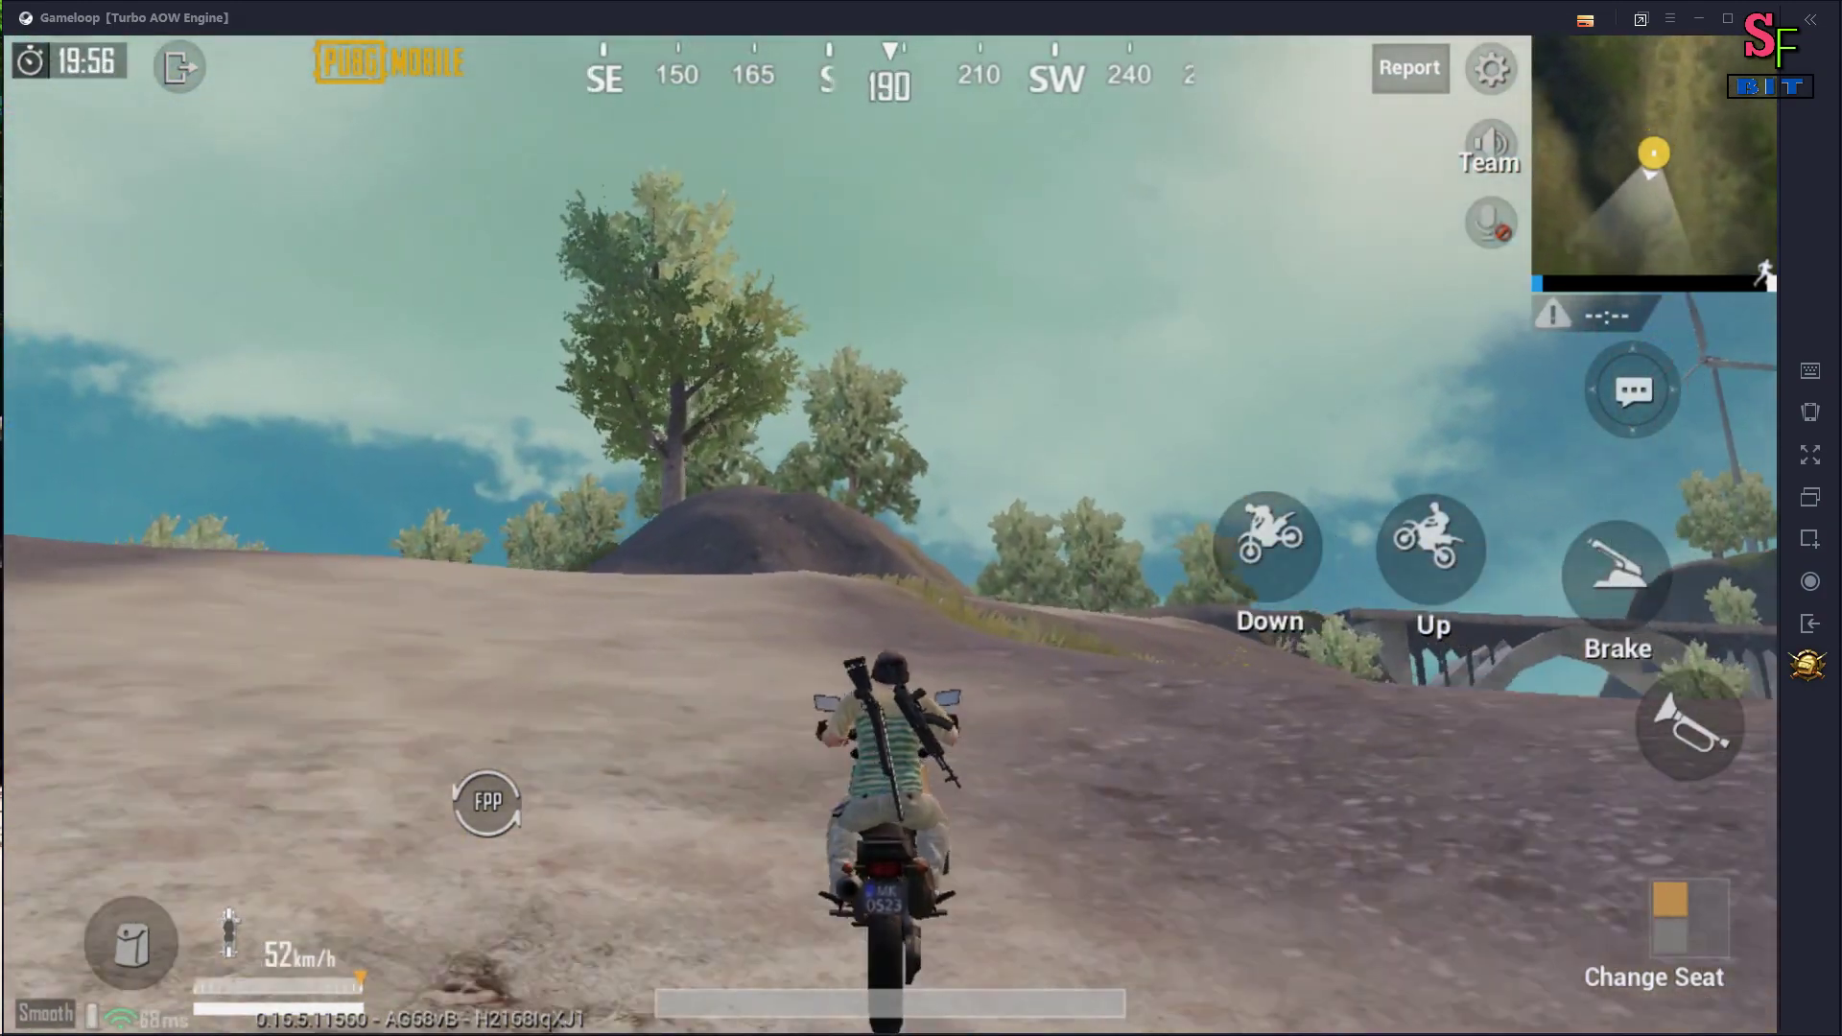
{"action": "key", "text": "a"}
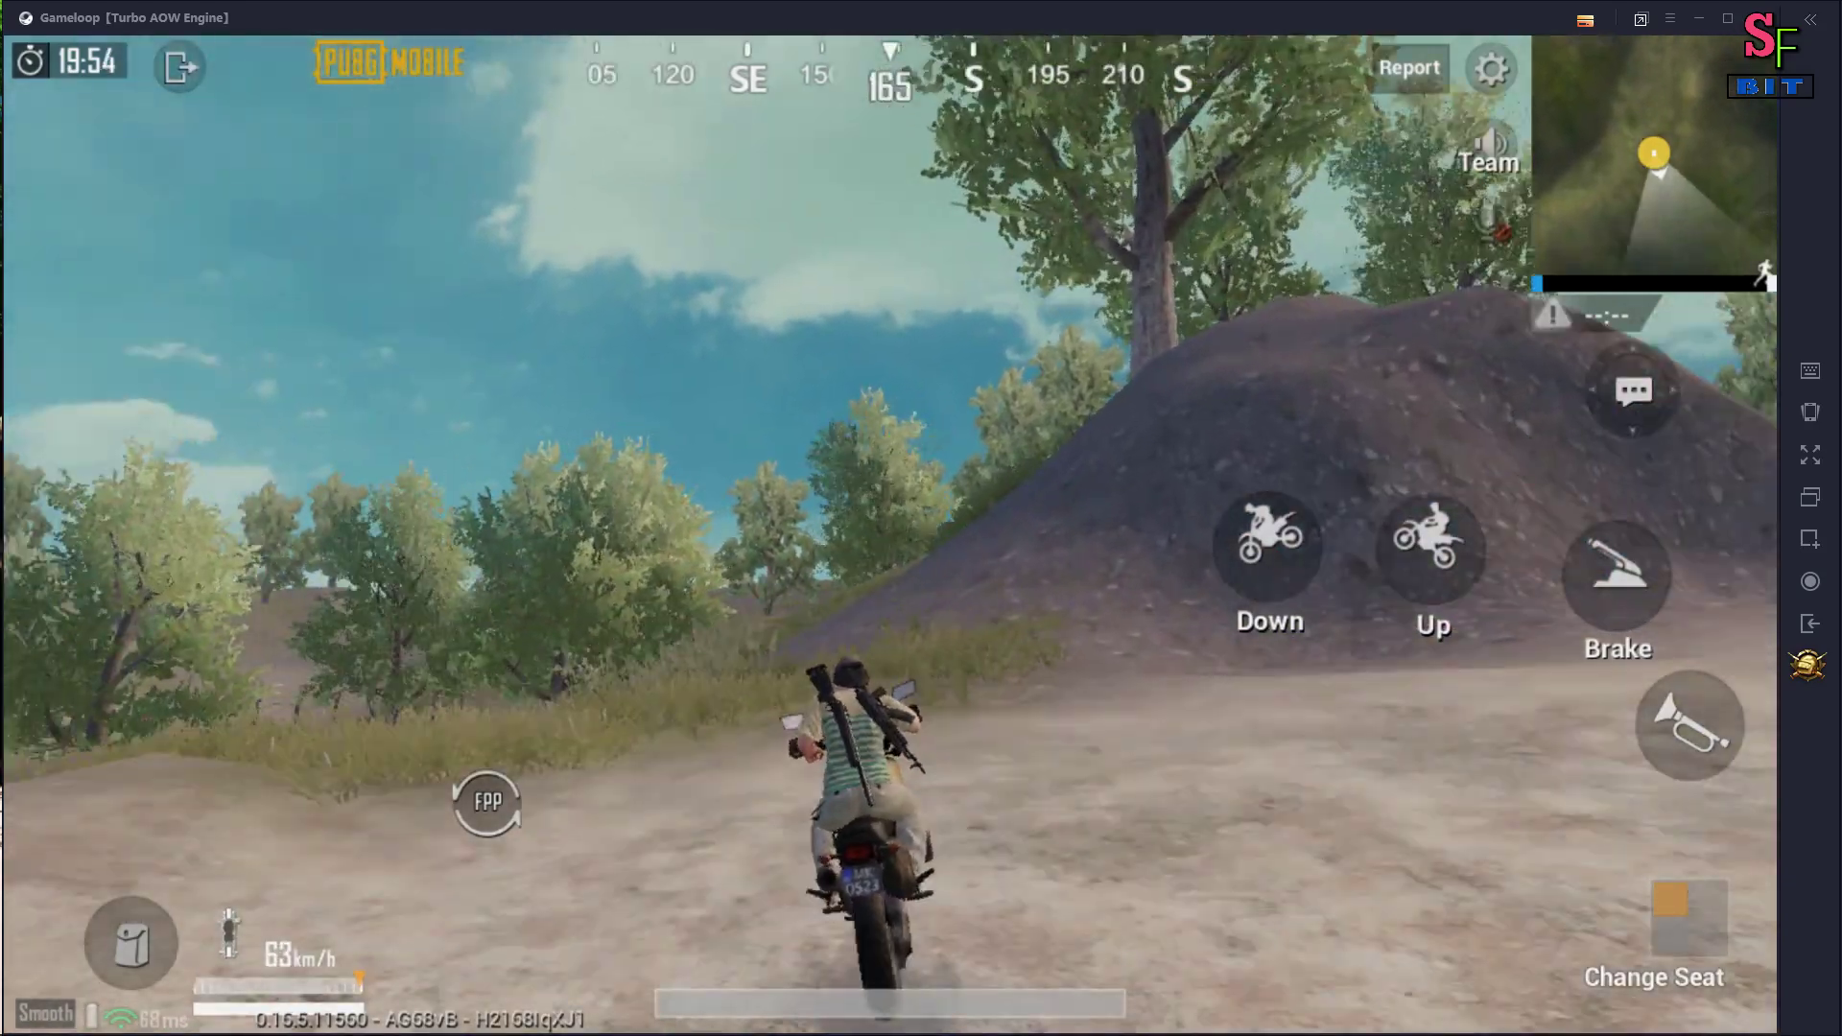
{"action": "key", "text": "a"}
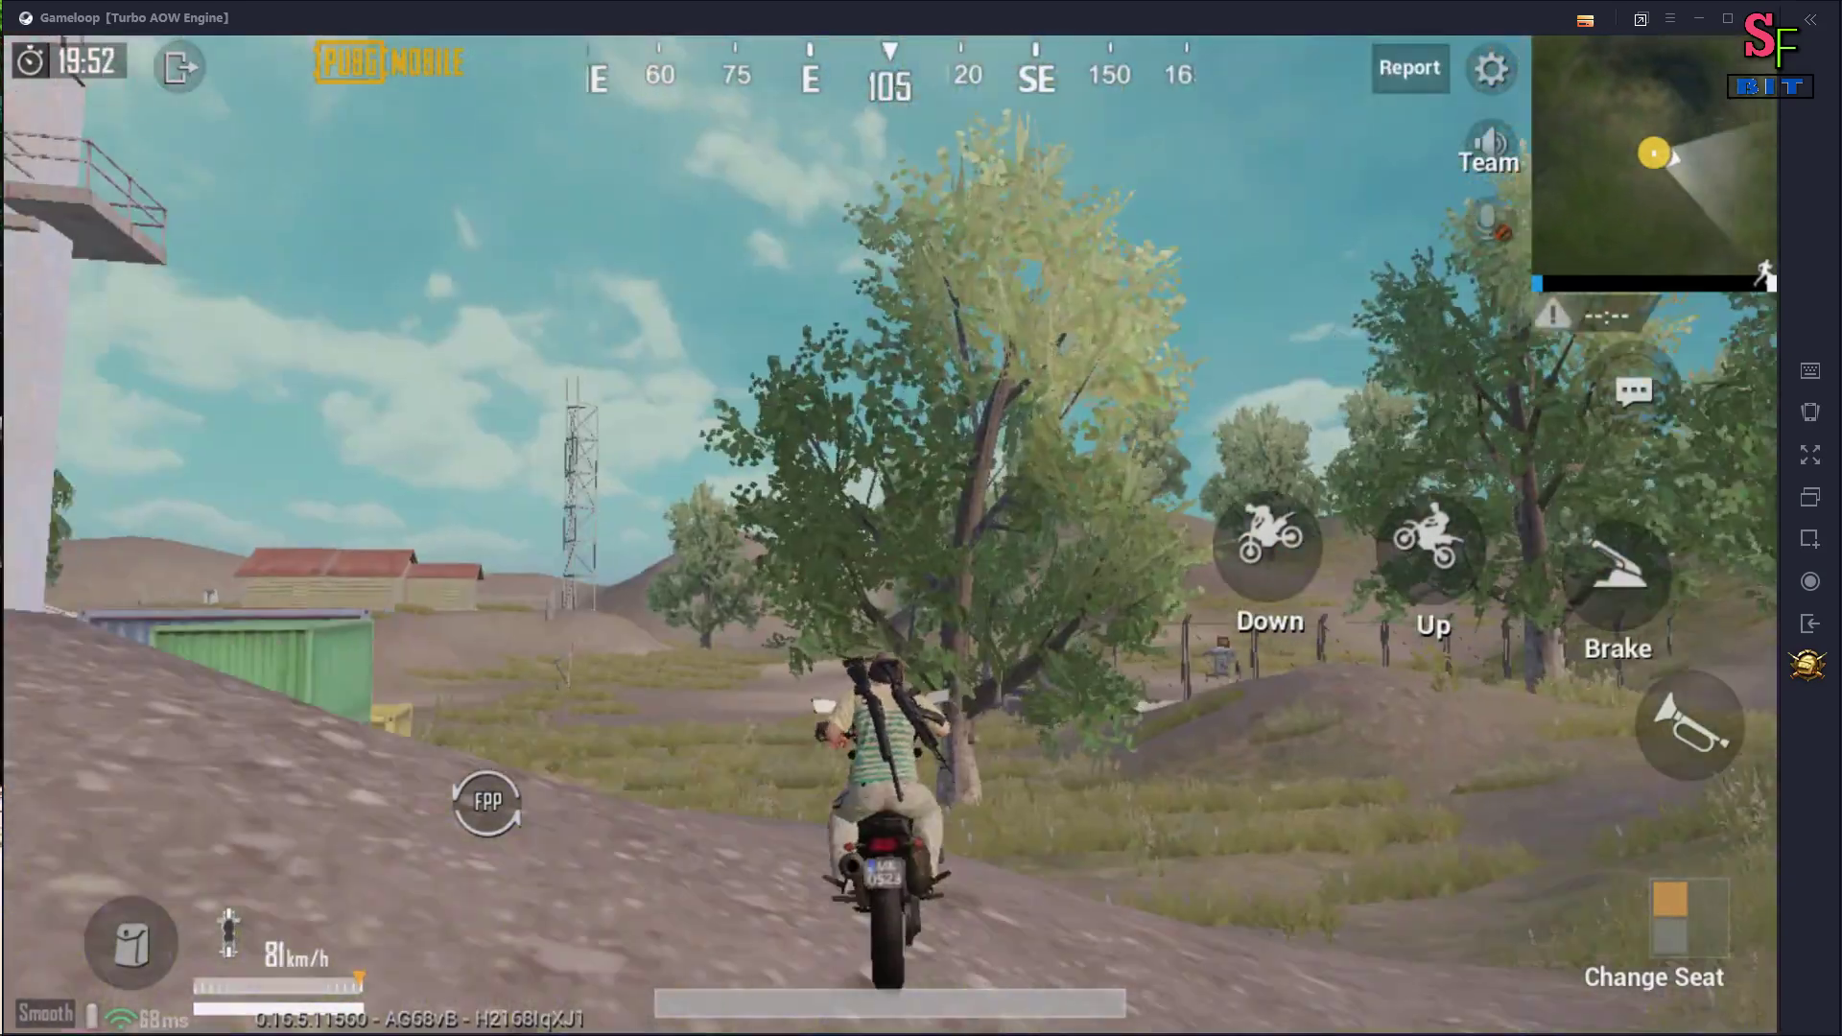
{"action": "key", "text": "a"}
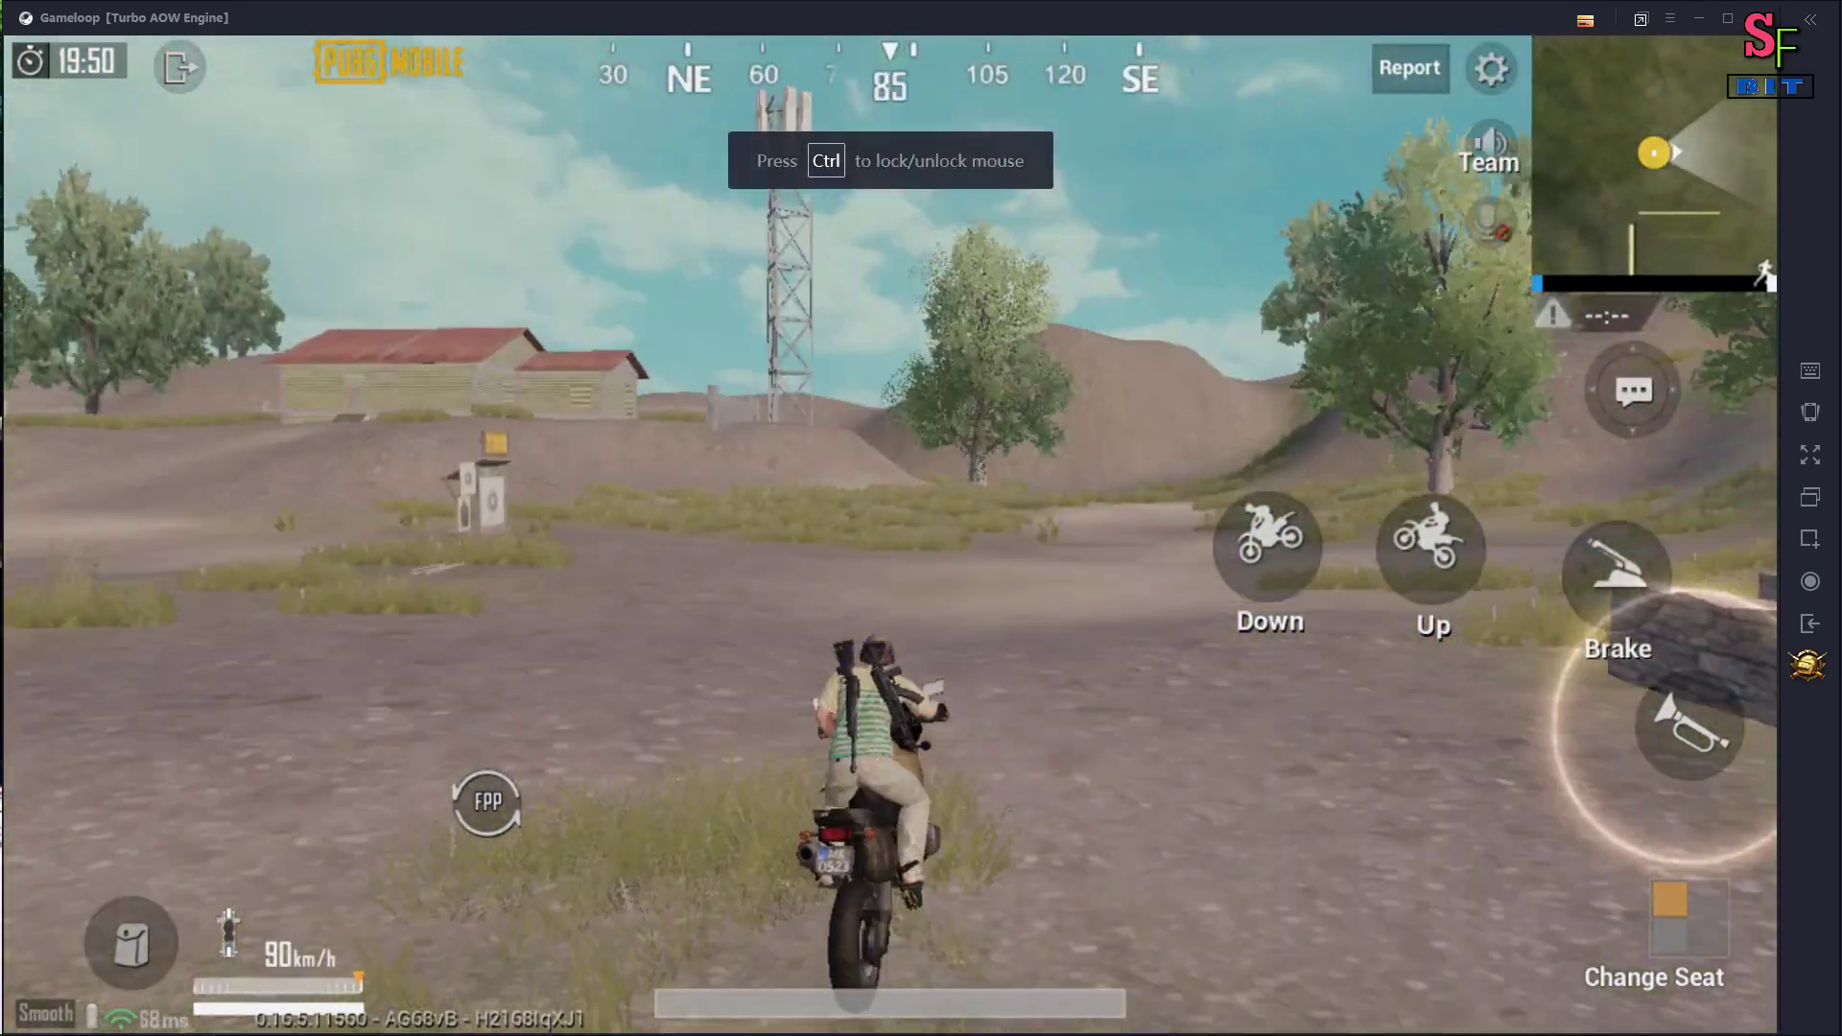
{"action": "key", "text": "a"}
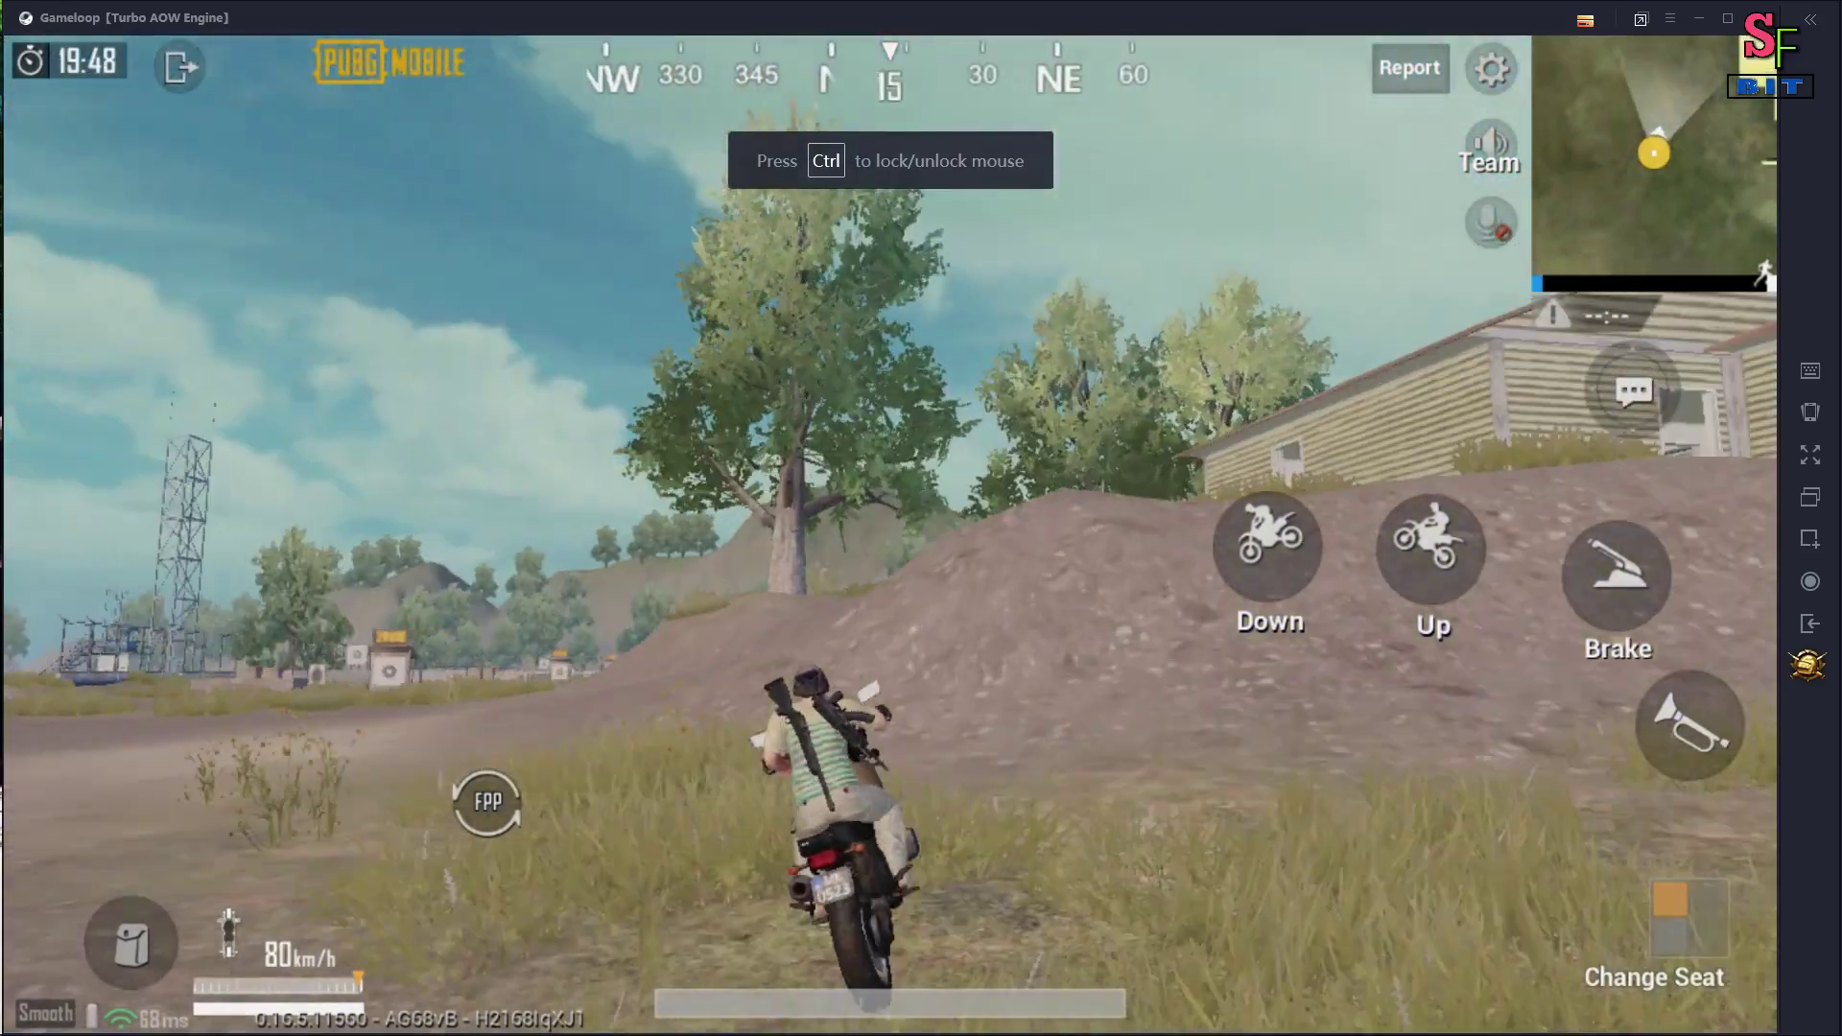
{"action": "key", "text": "a"}
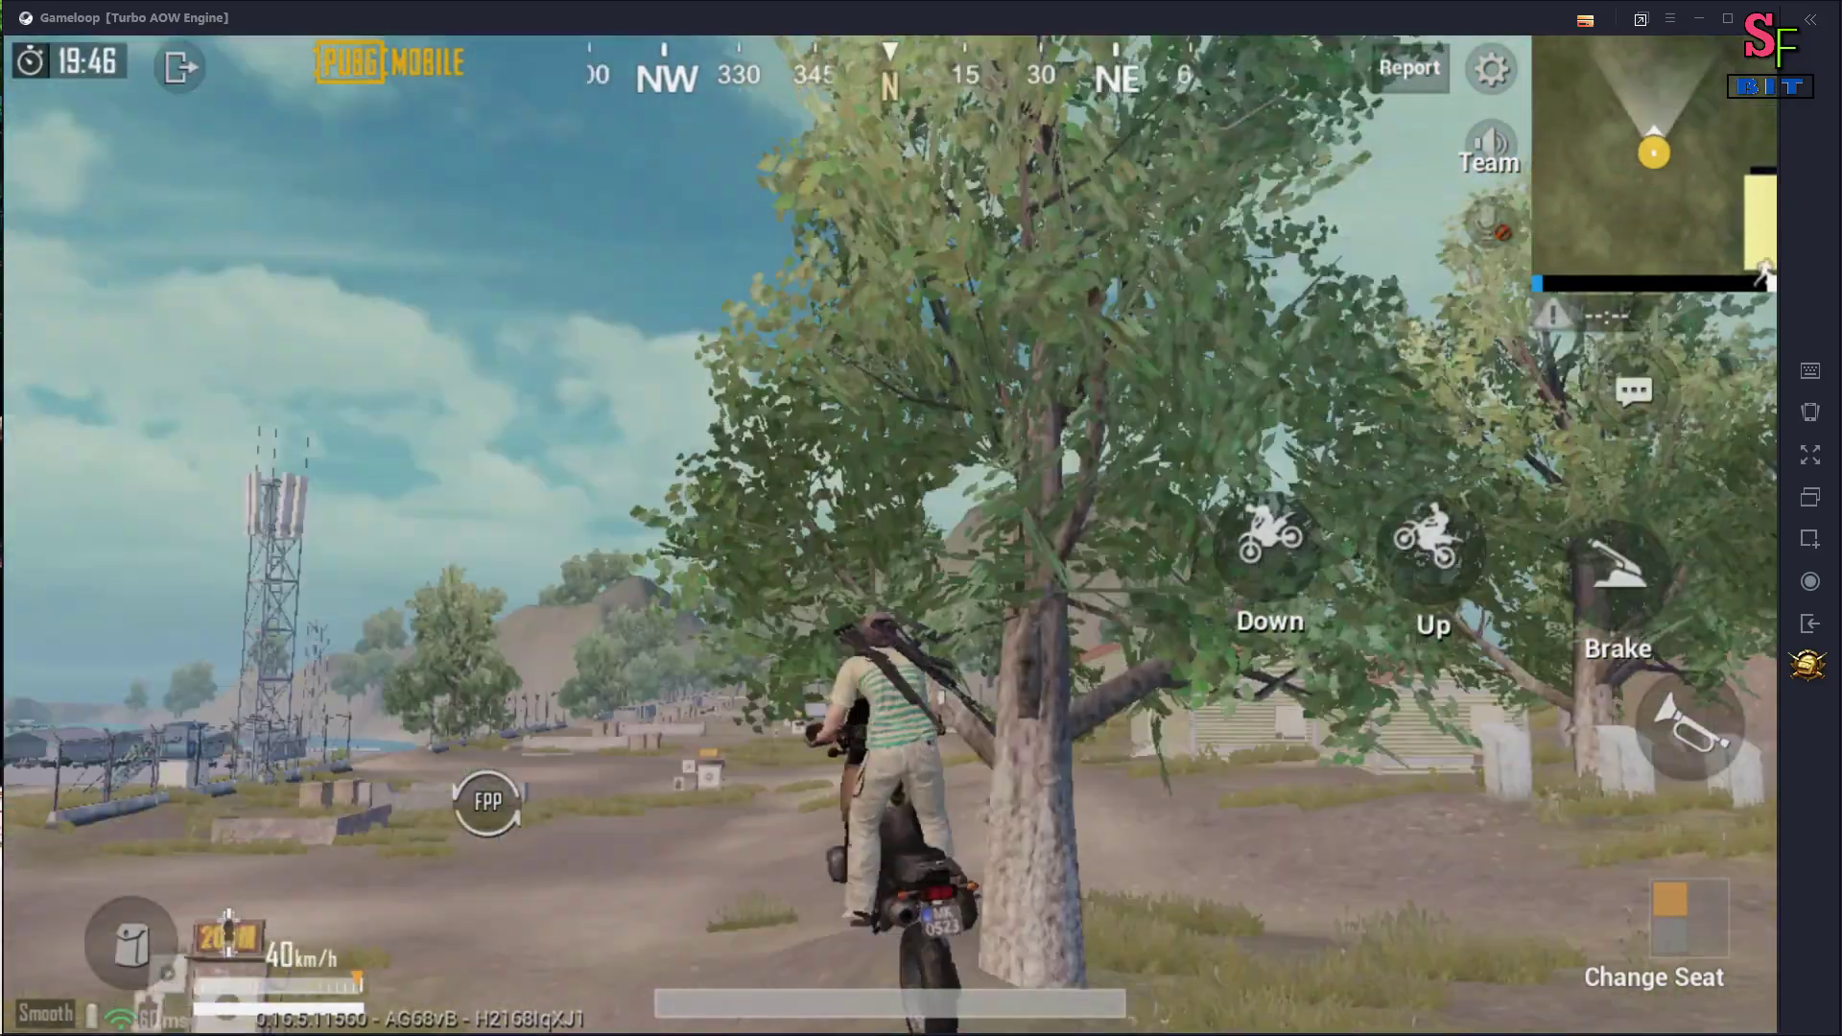
{"action": "key", "text": "a"}
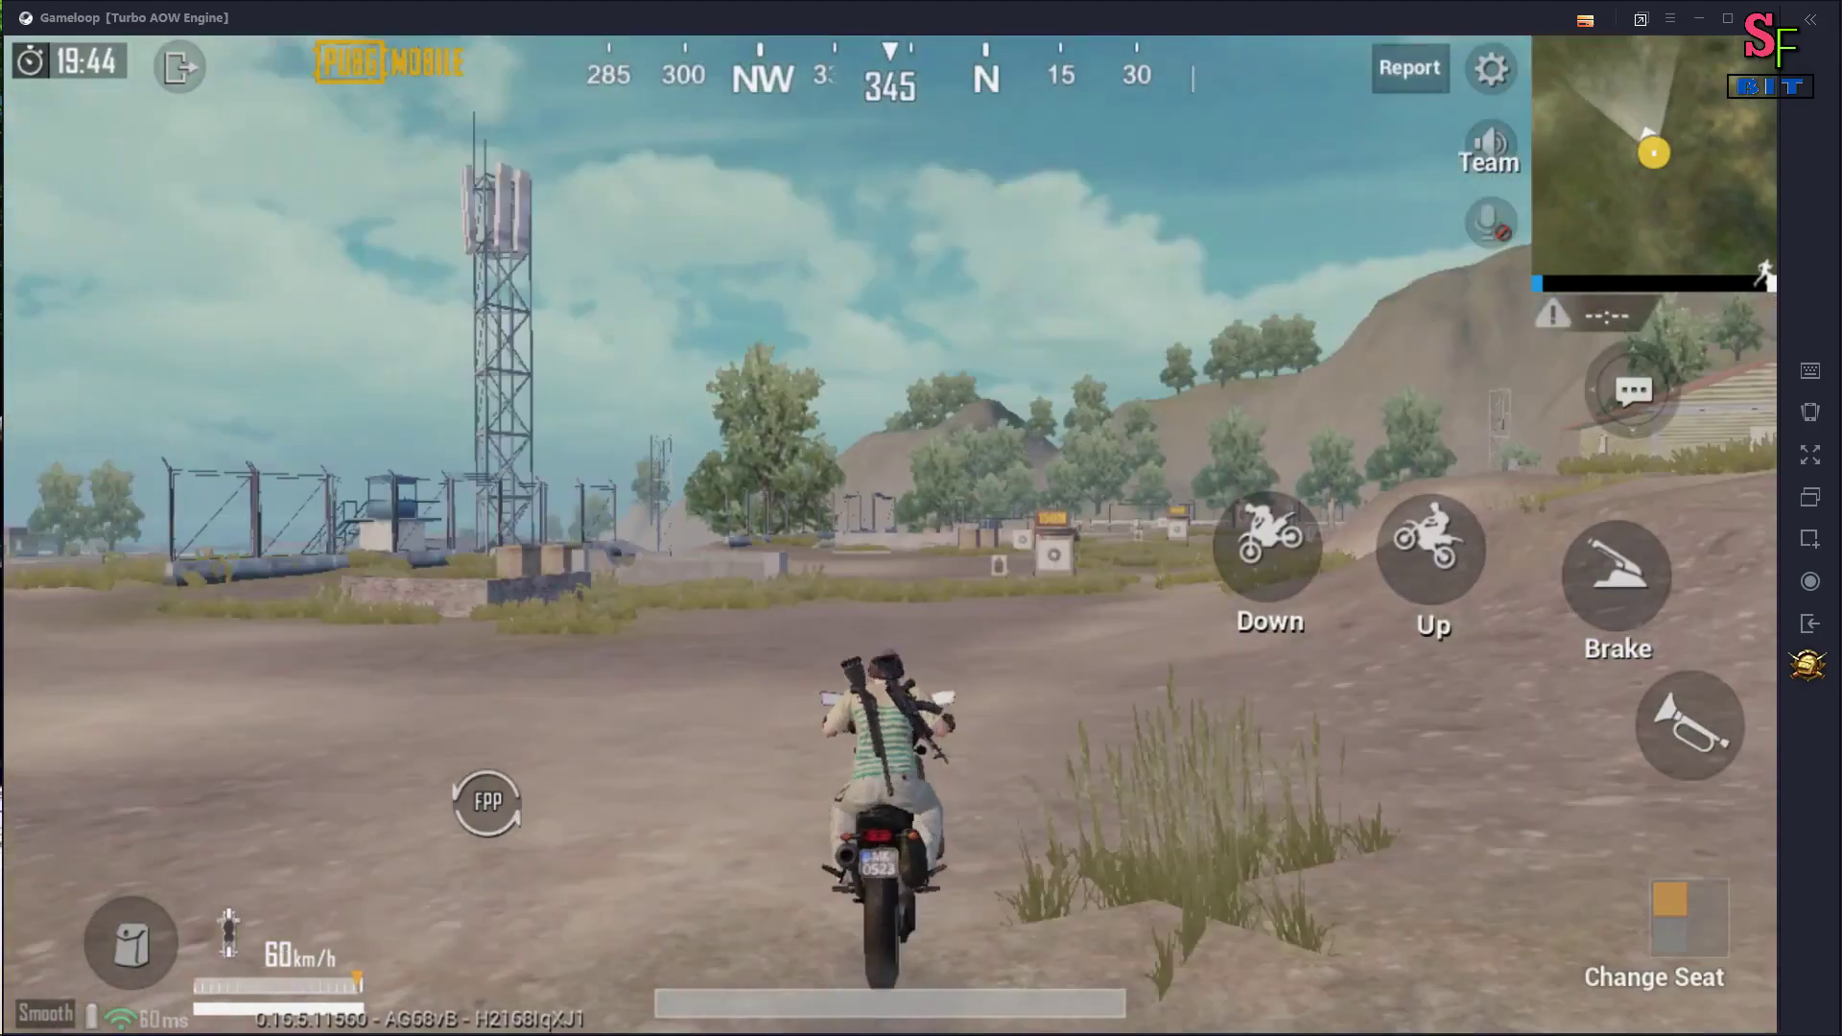
{"action": "key", "text": "f"}
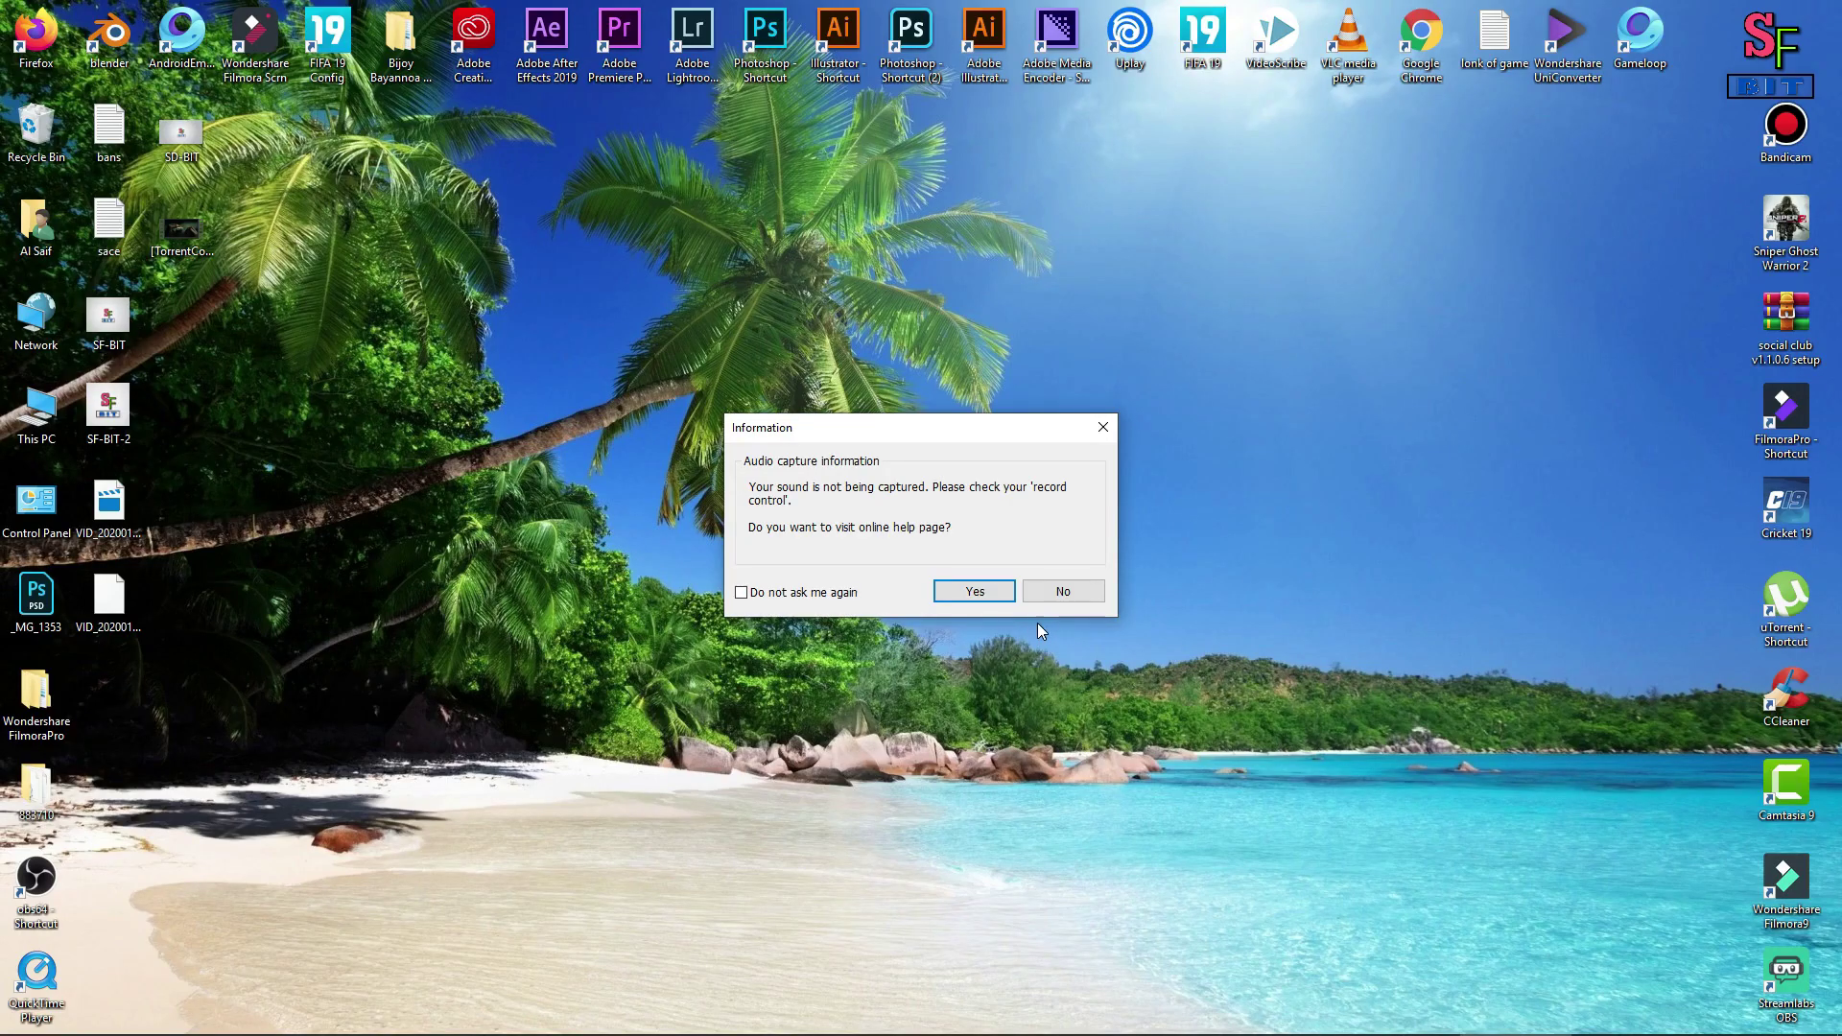
Decline the audio capture help page, switch to Bandicam and stop the game recording.
{"action": "left_click", "coordinate": [1061, 591]}
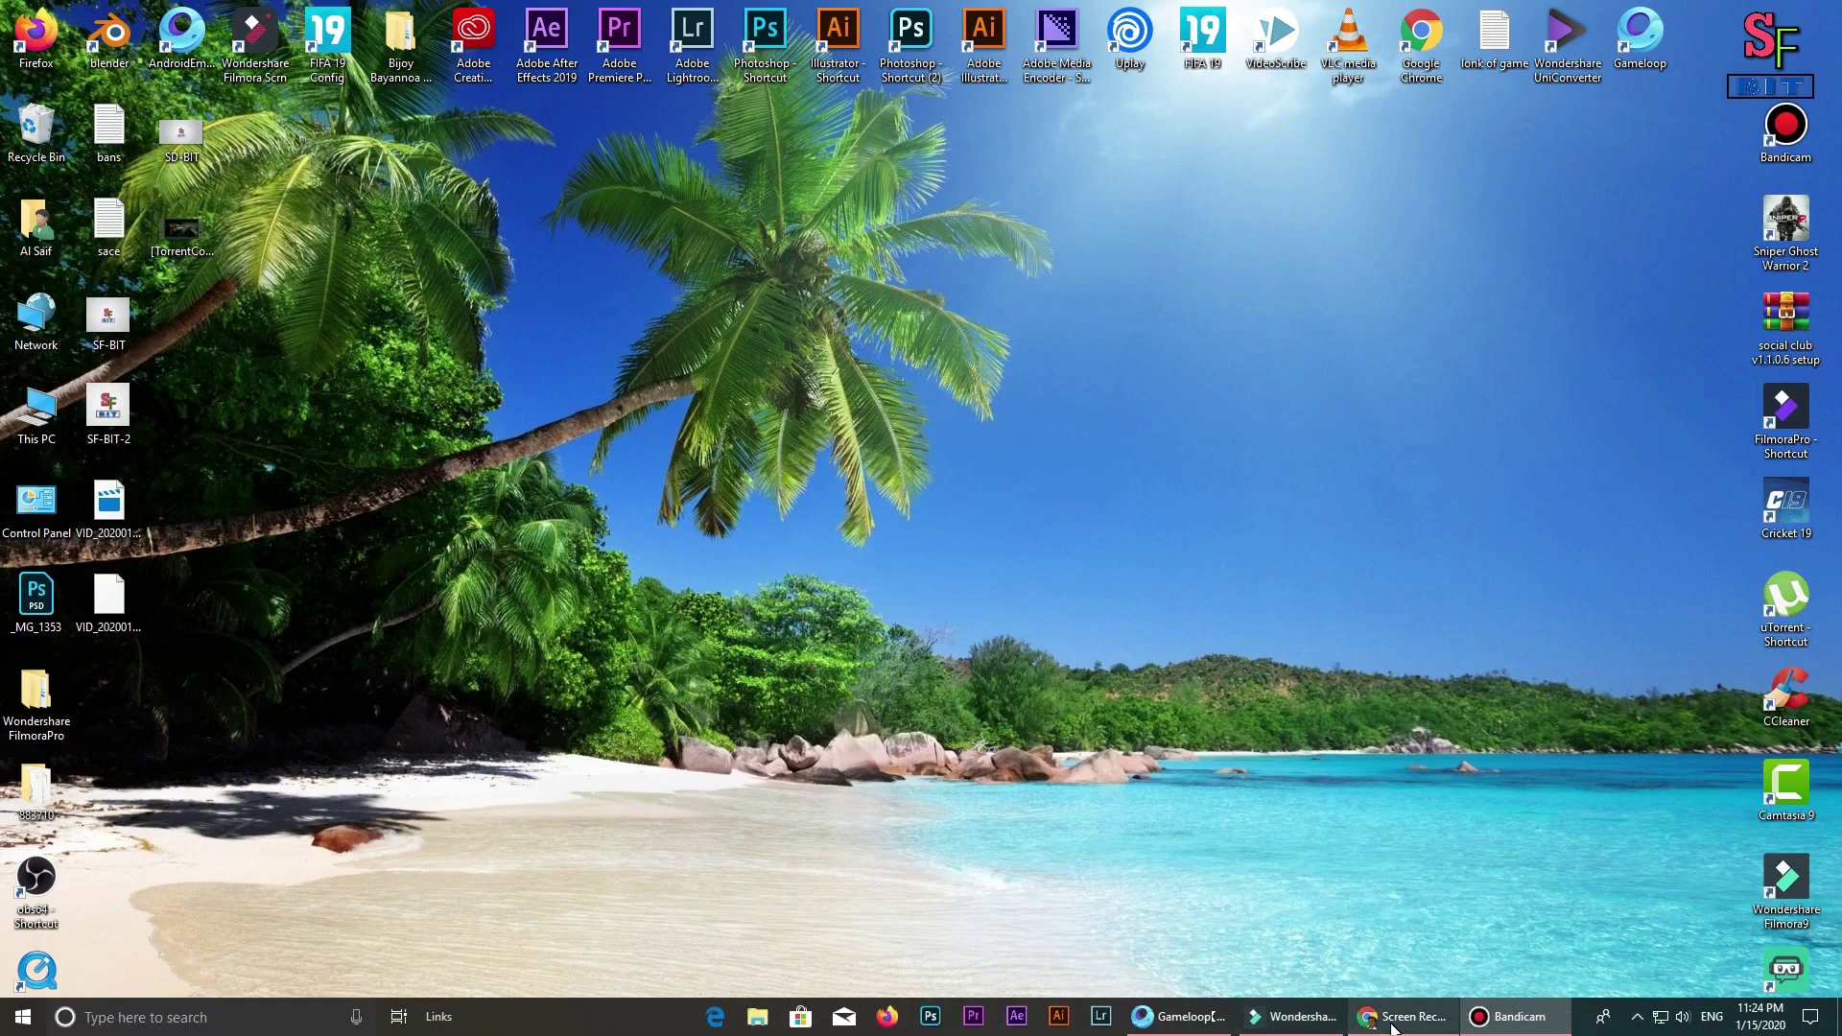
{"action": "left_click", "coordinate": [1394, 1028]}
{"action": "left_click", "coordinate": [1715, 6]}
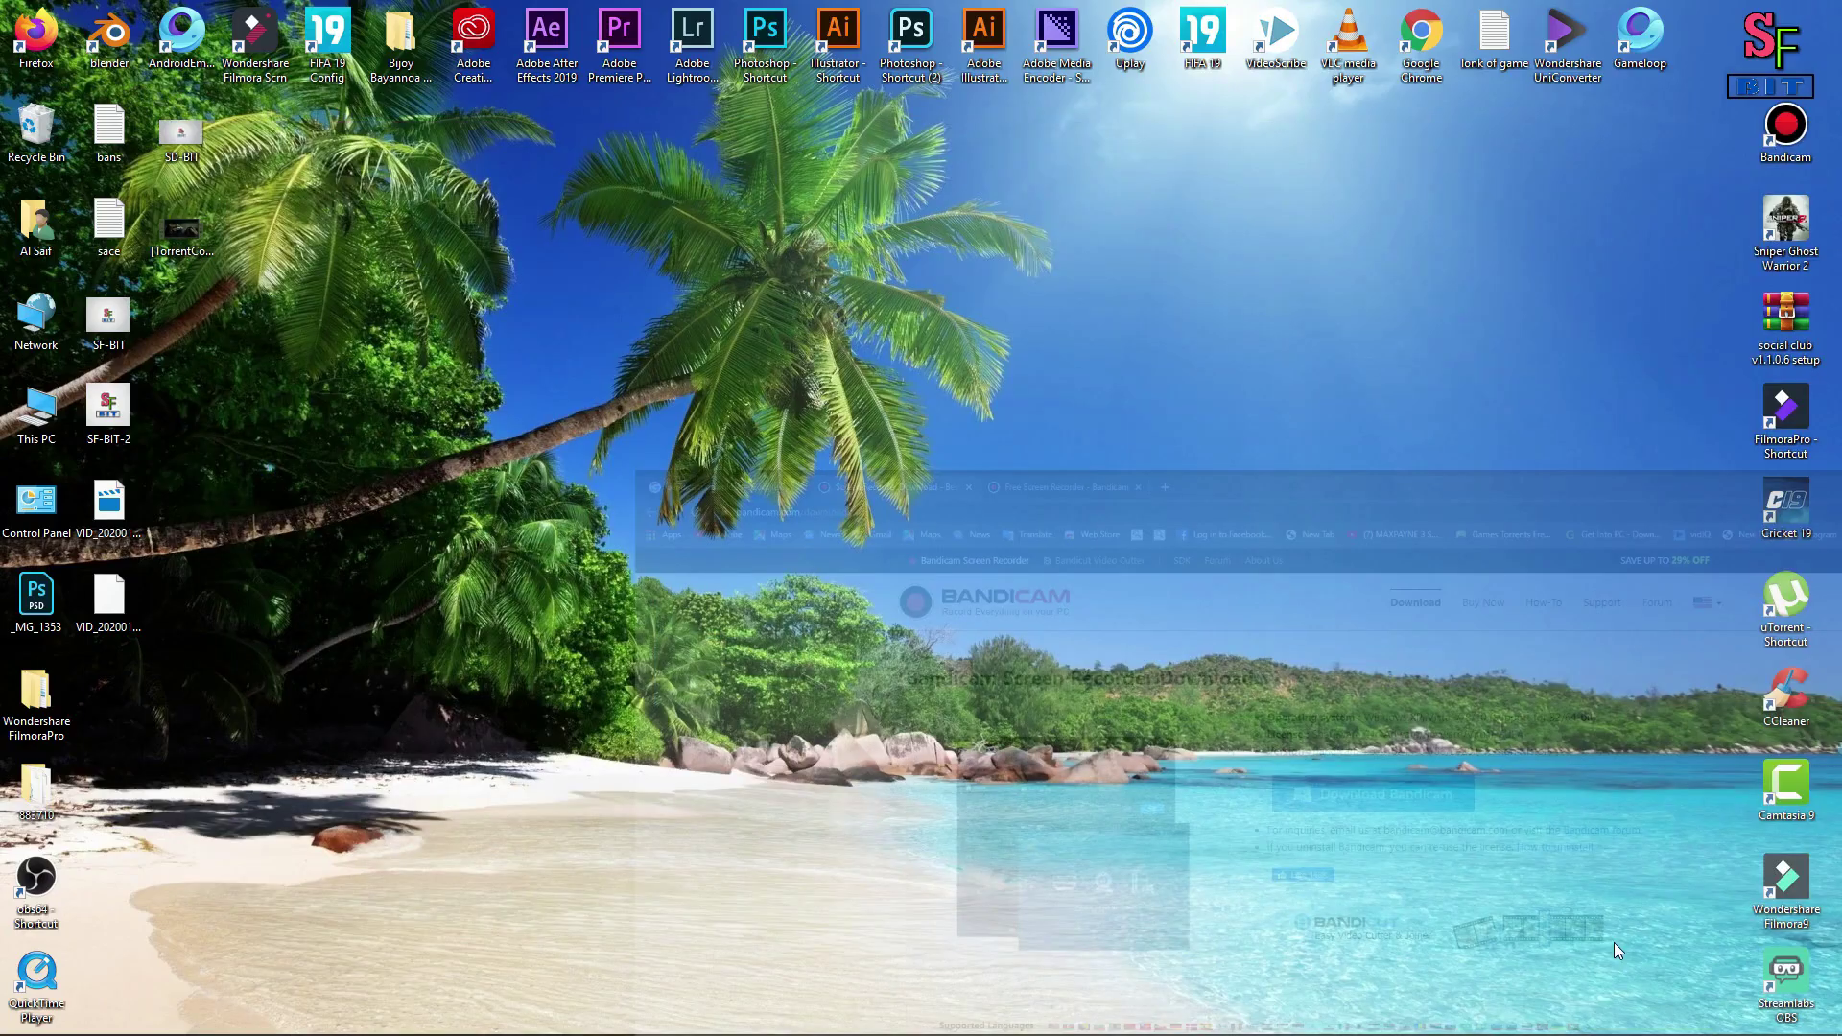
{"action": "left_click", "coordinate": [1499, 1018]}
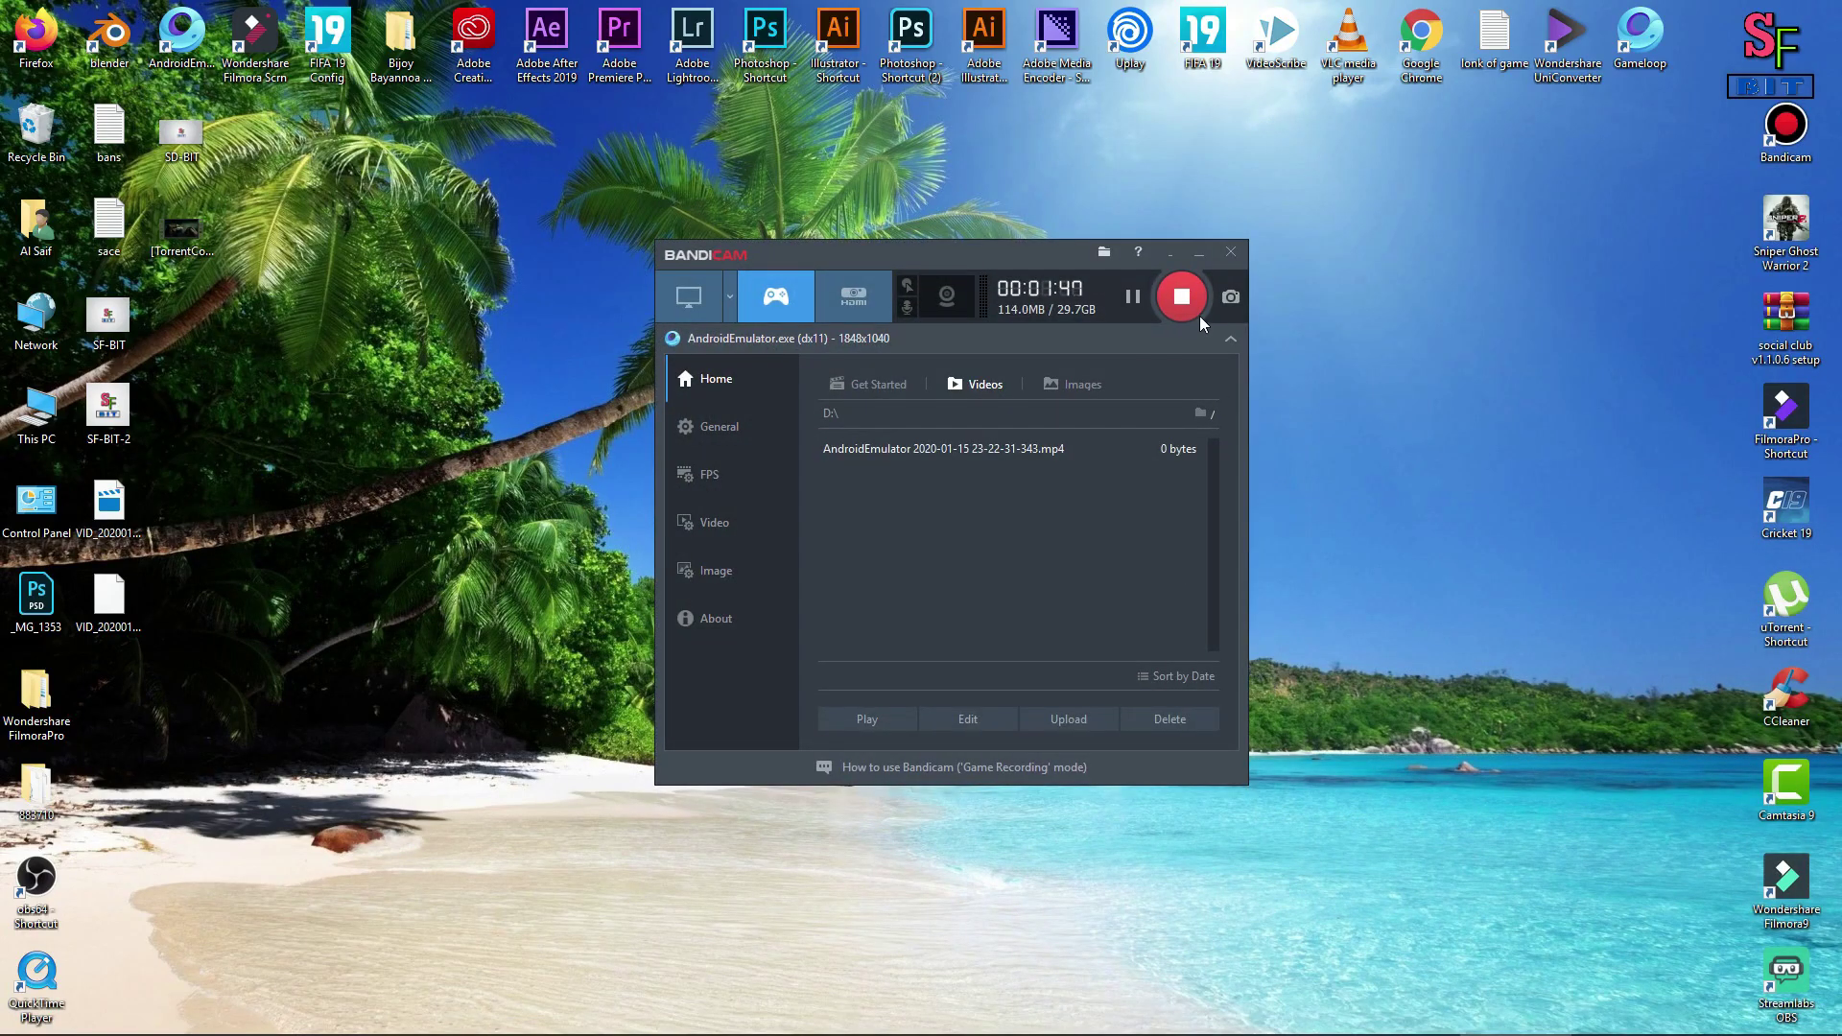
{"action": "key", "text": "F12"}
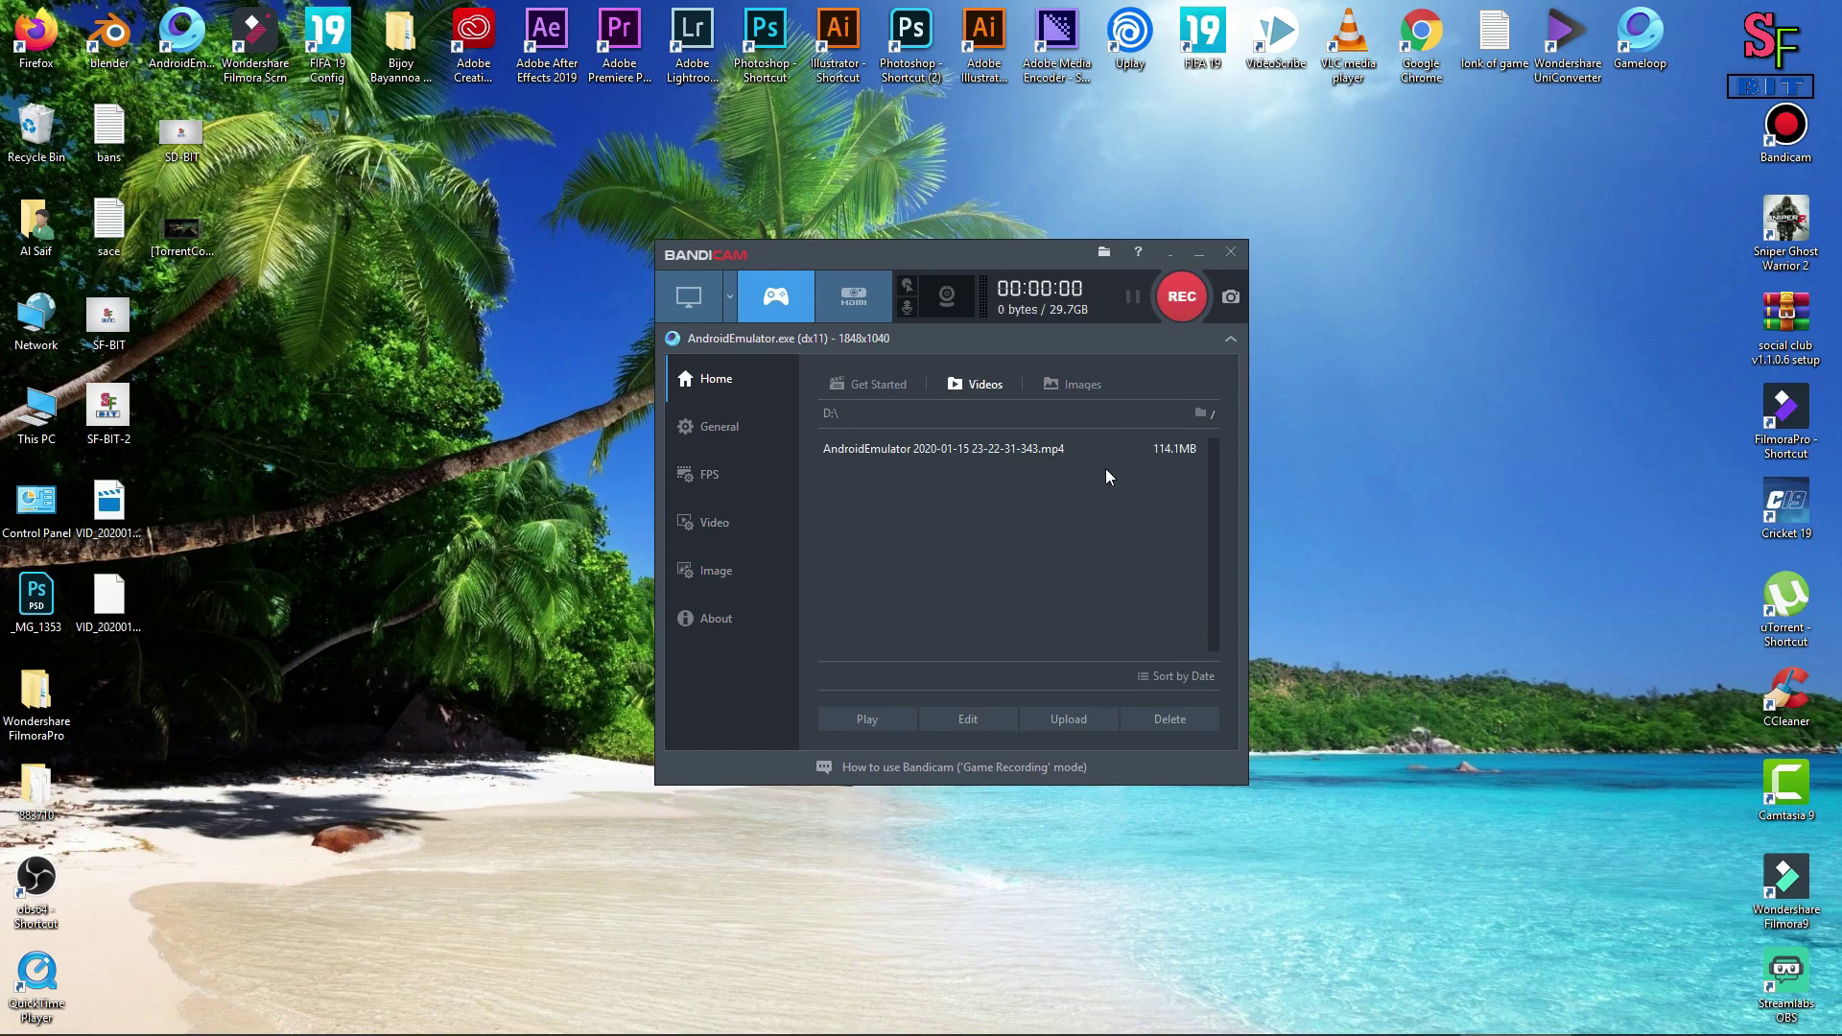
{"action": "left_click", "coordinate": [1080, 450]}
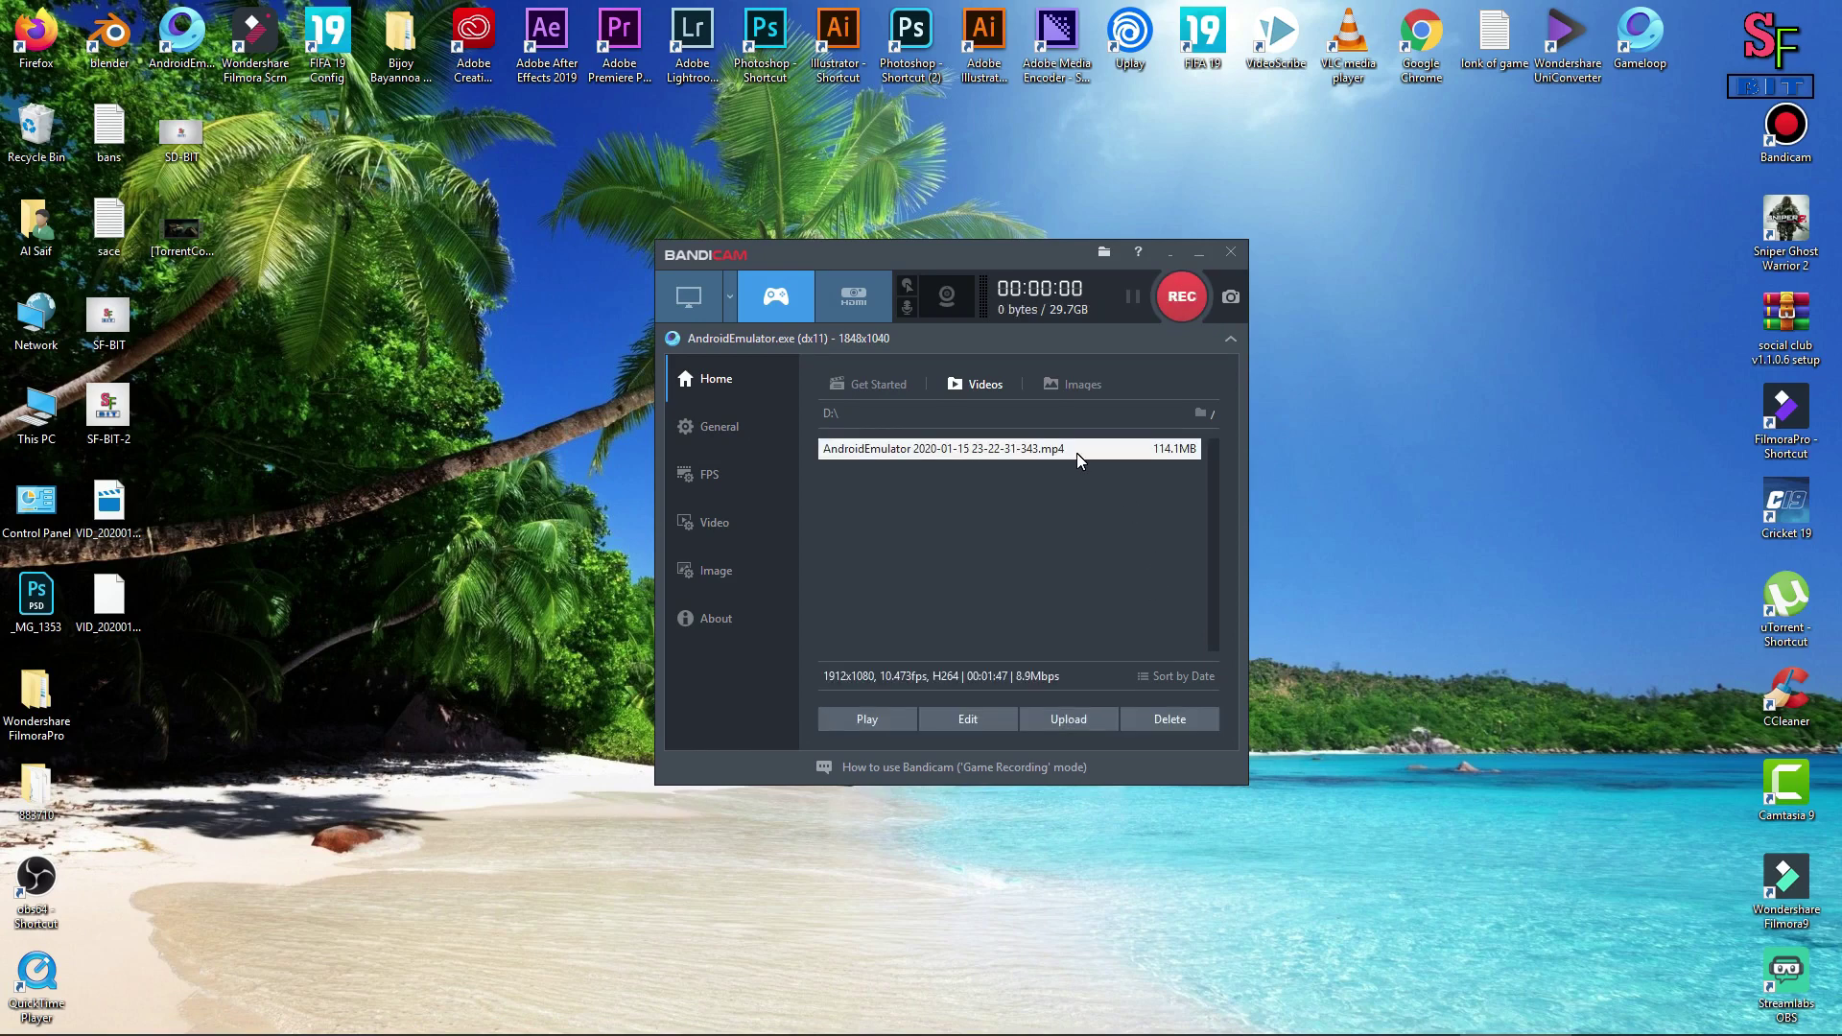
{"action": "double_click", "coordinate": [1077, 453]}
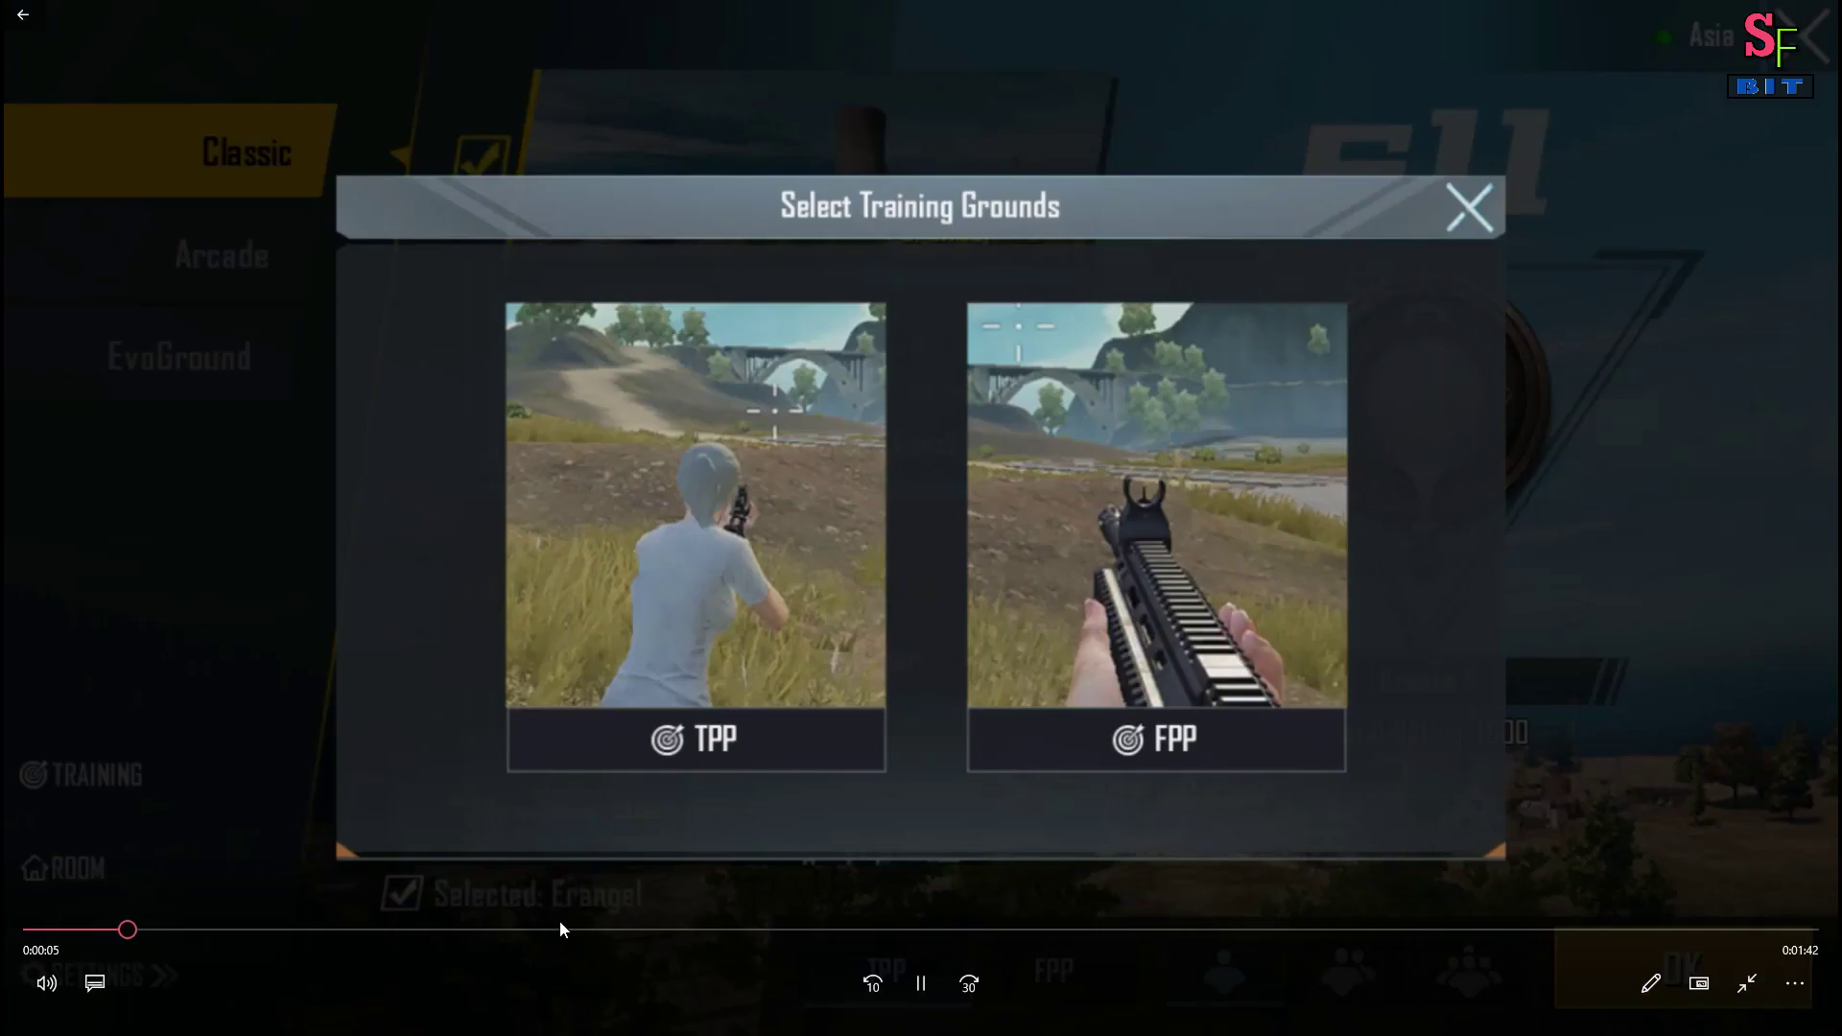
{"action": "left_click", "coordinate": [659, 938]}
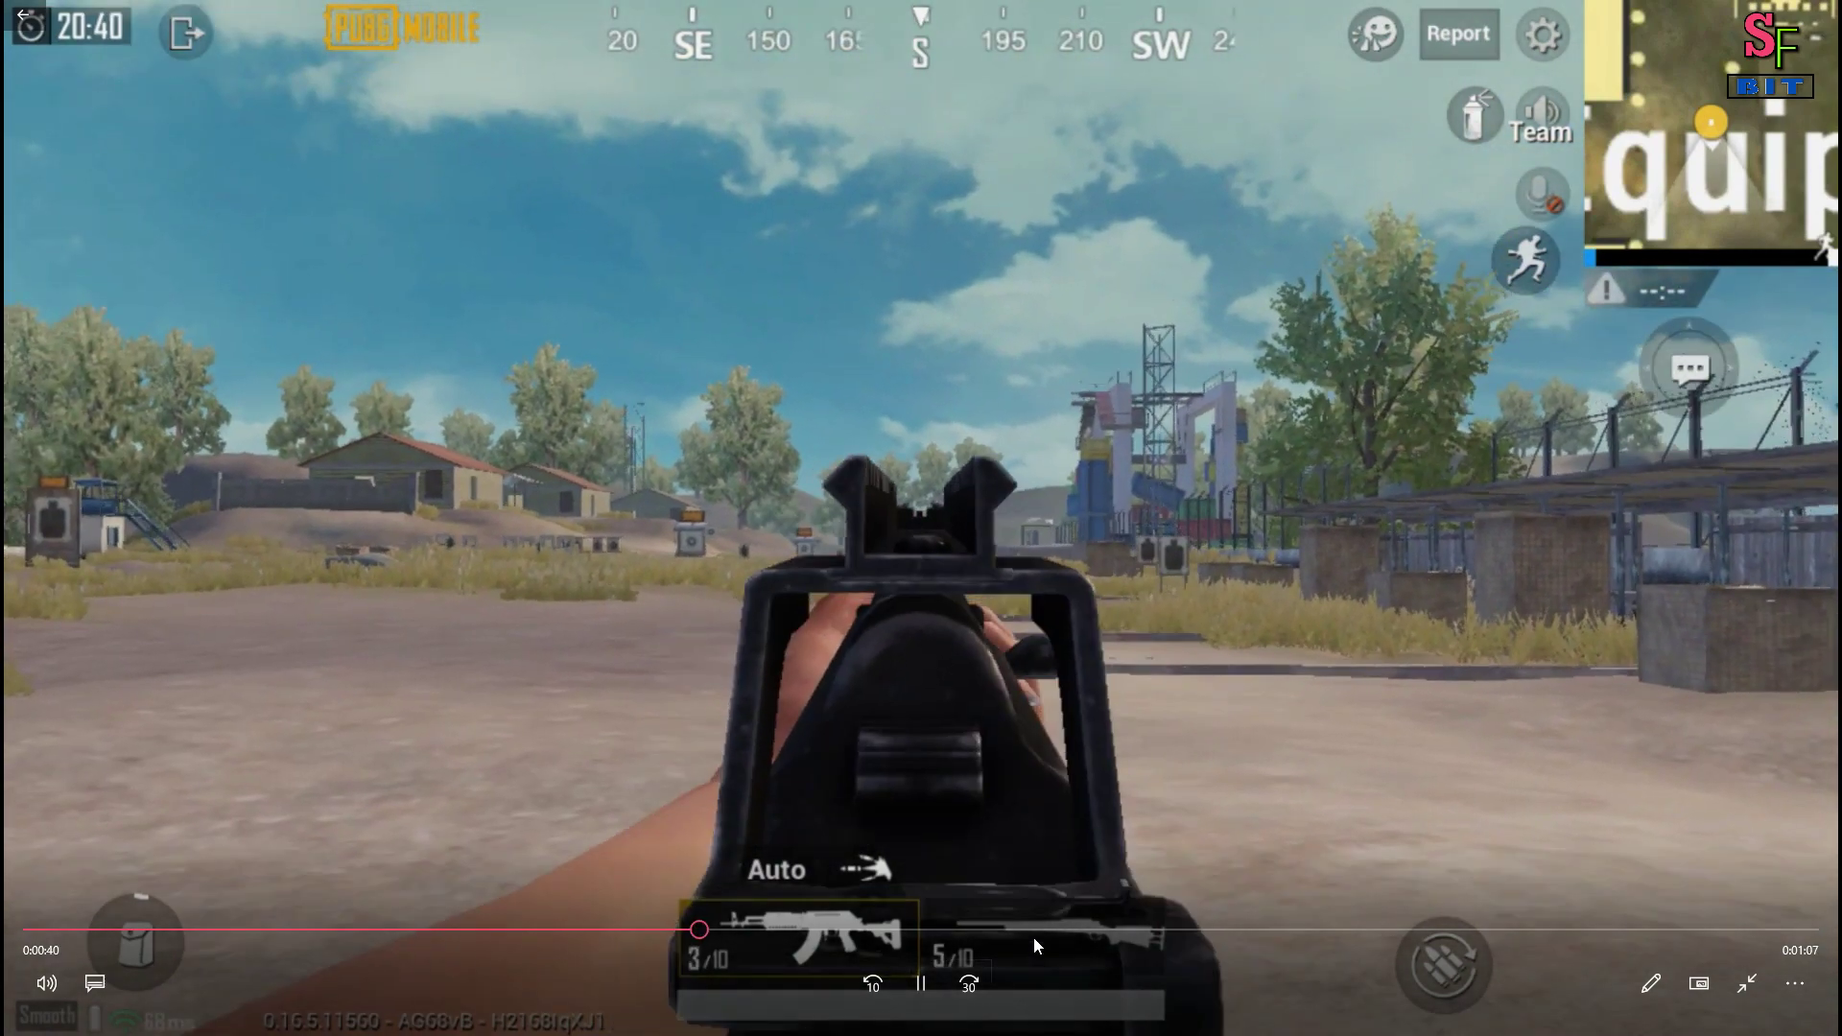
{"action": "left_click", "coordinate": [1033, 933]}
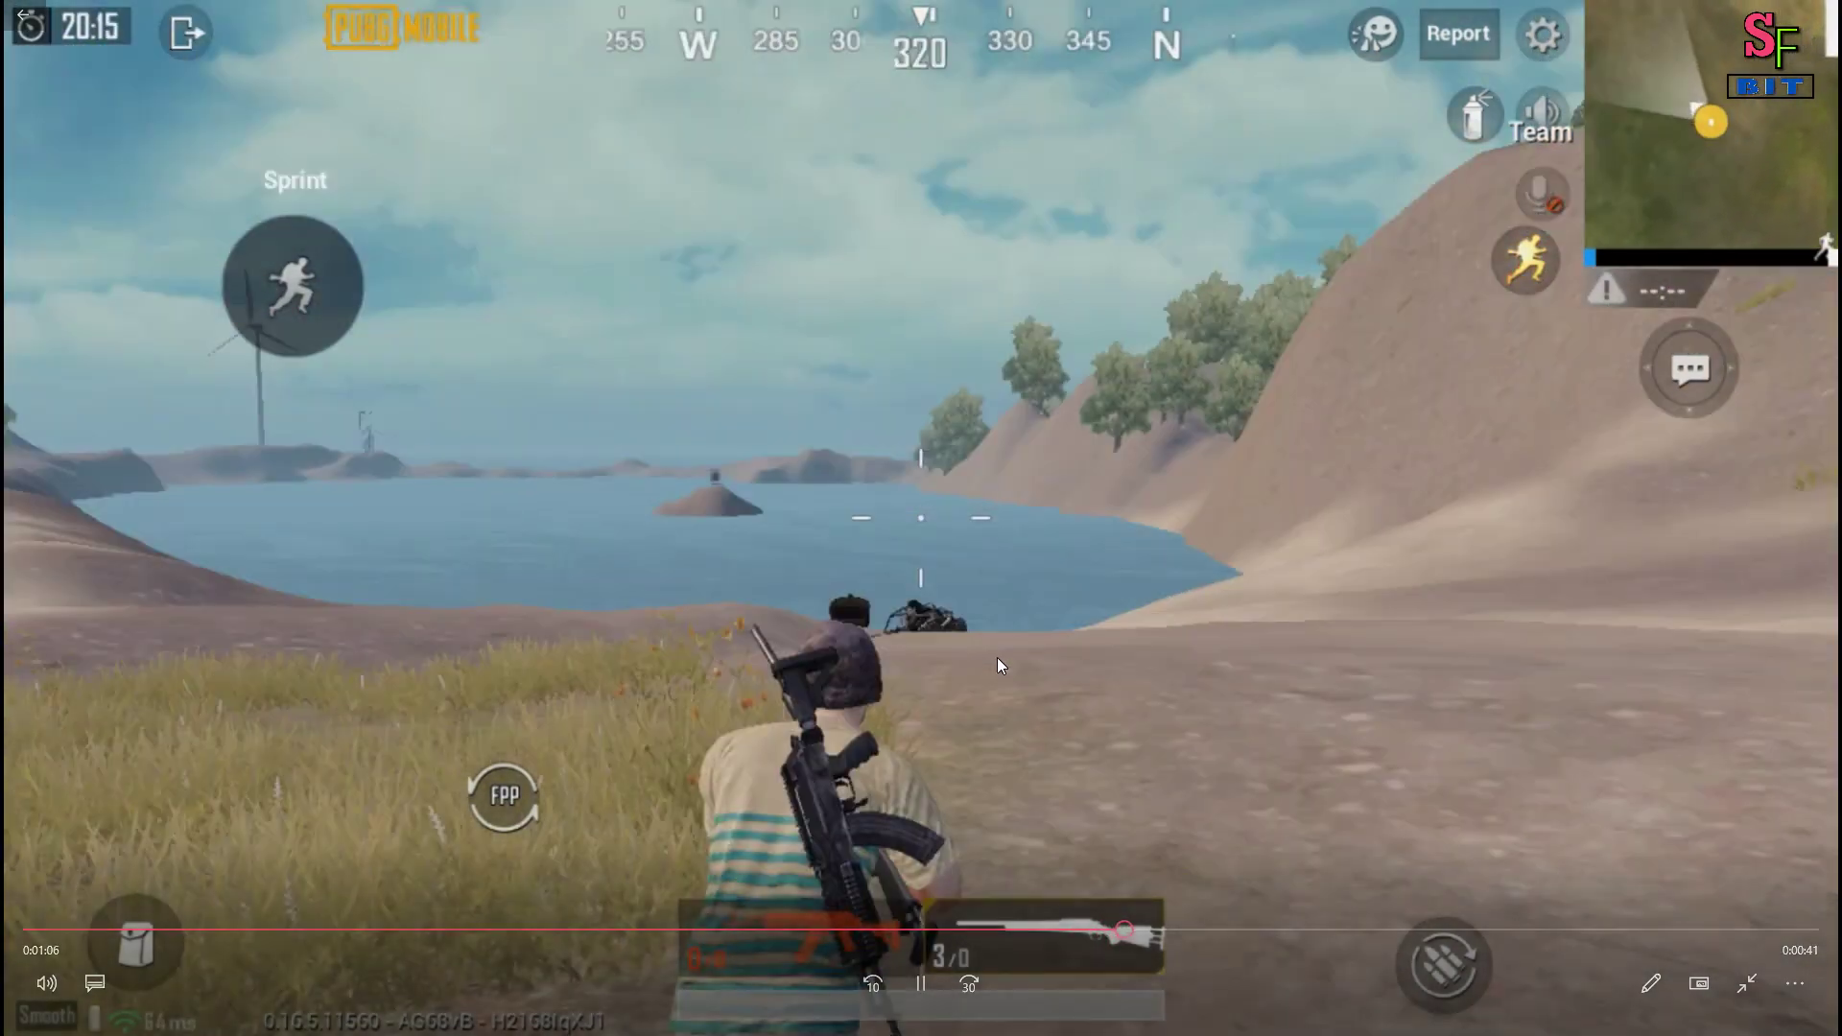
{"action": "key", "text": "Escape"}
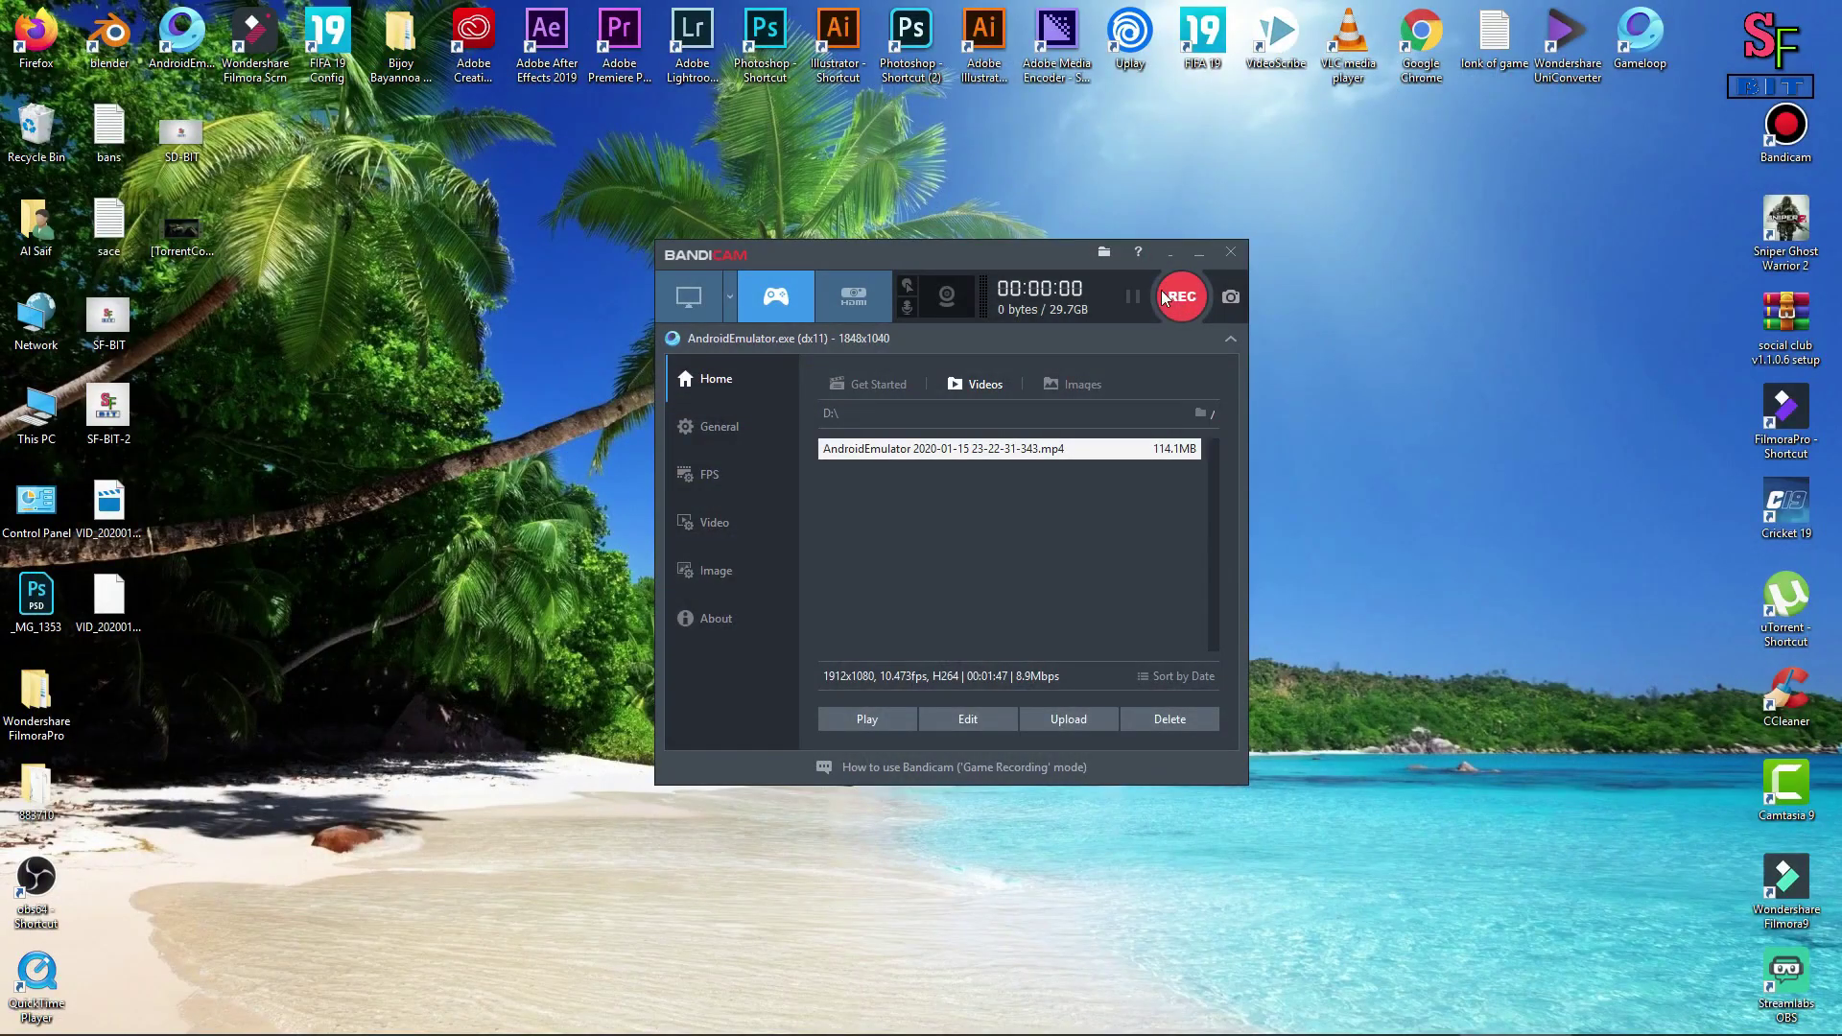
Reposition the Bandicam window slightly and minimize it to the desktop.
{"action": "left_click_drag", "start_coordinate": [1031, 250], "coordinate": [950, 272]}
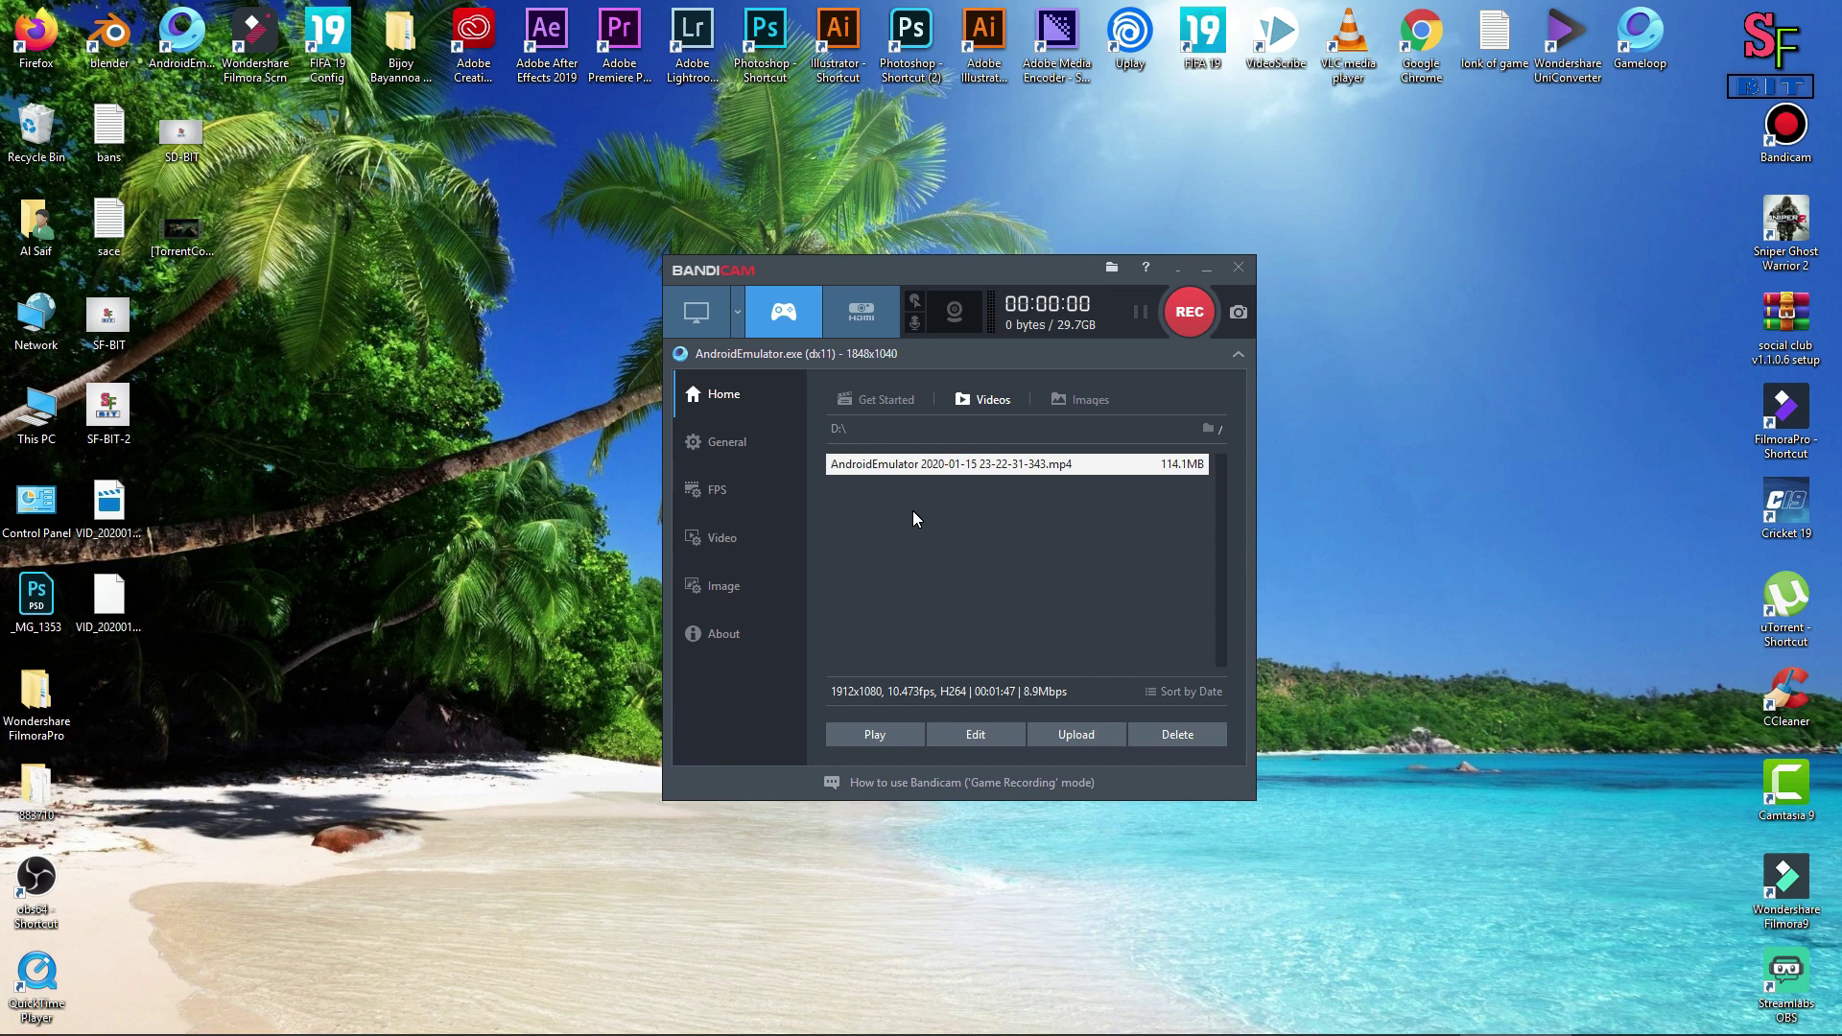
{"action": "left_click_drag", "start_coordinate": [1027, 270], "coordinate": [991, 257]}
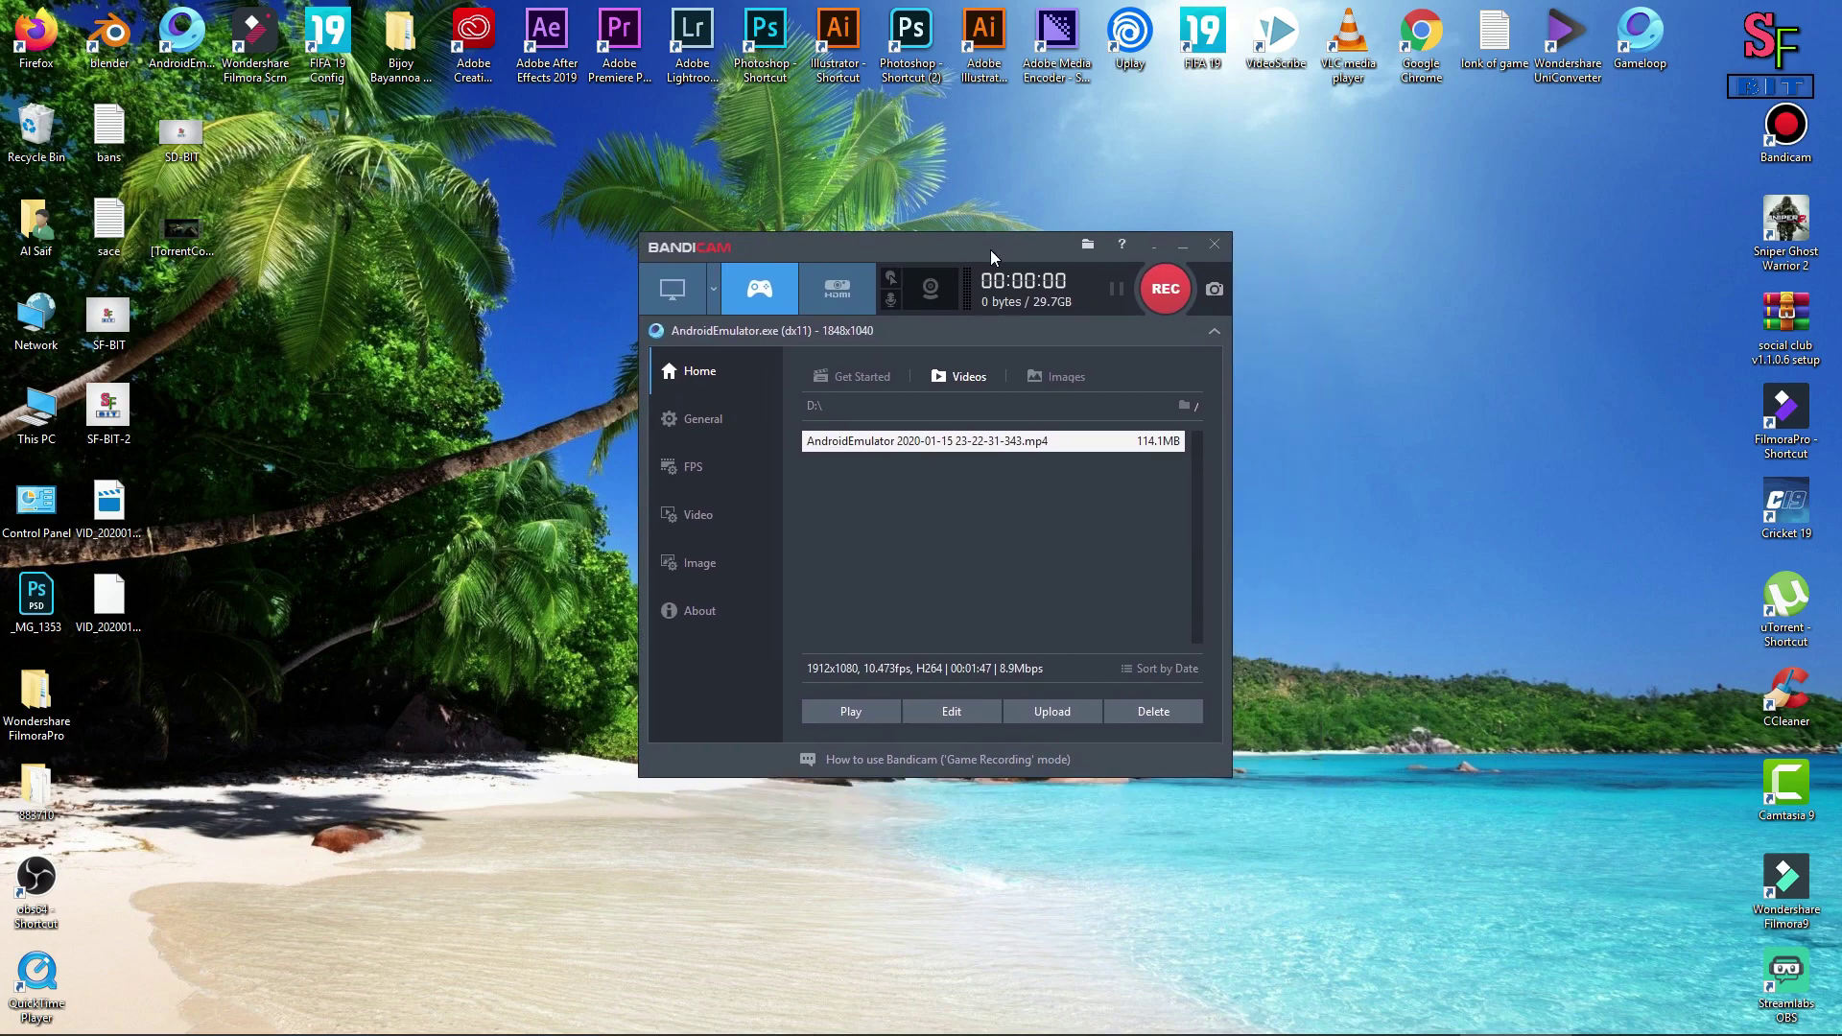
{"action": "left_click", "coordinate": [1183, 244]}
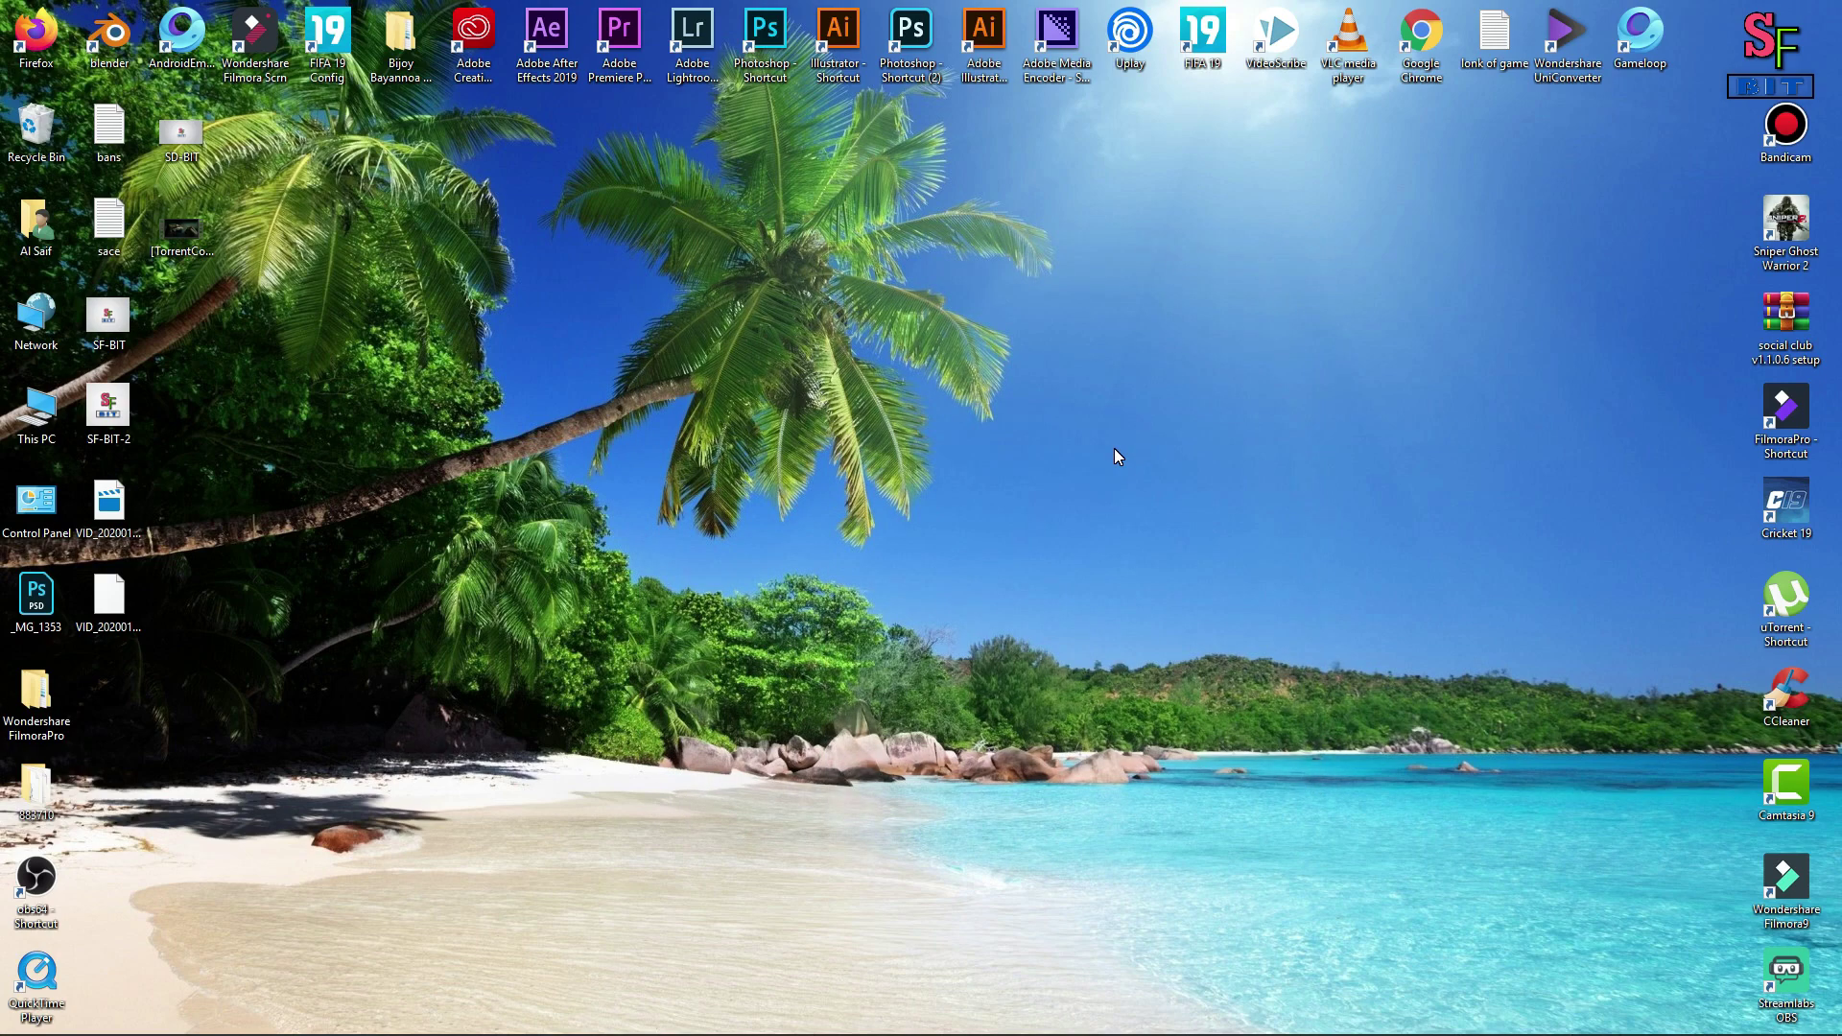